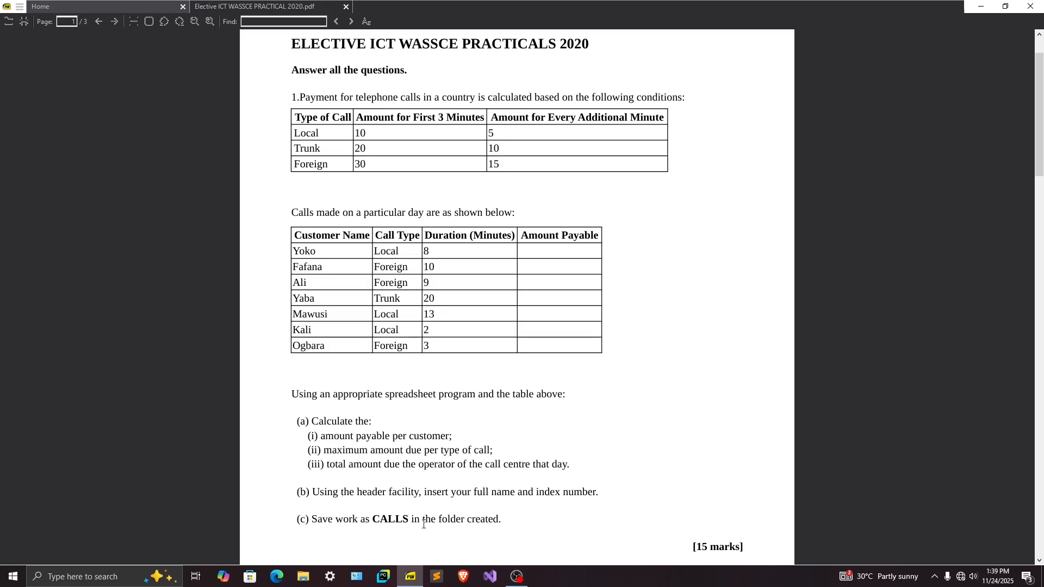
Minimize the exam PDF and create a folder named DG101010 on the desktop
double_click(449, 519)
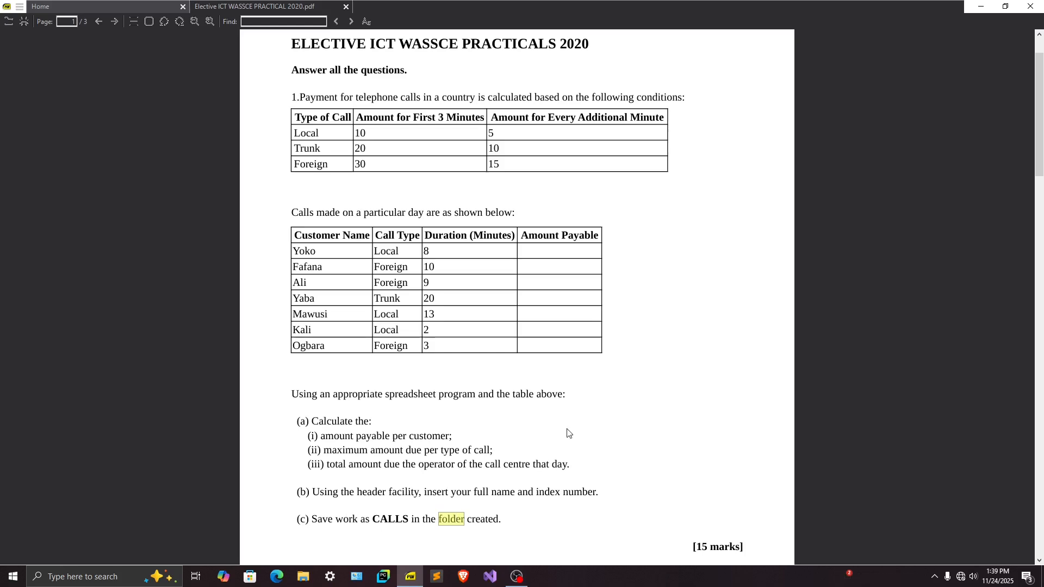
left_click(981, 6)
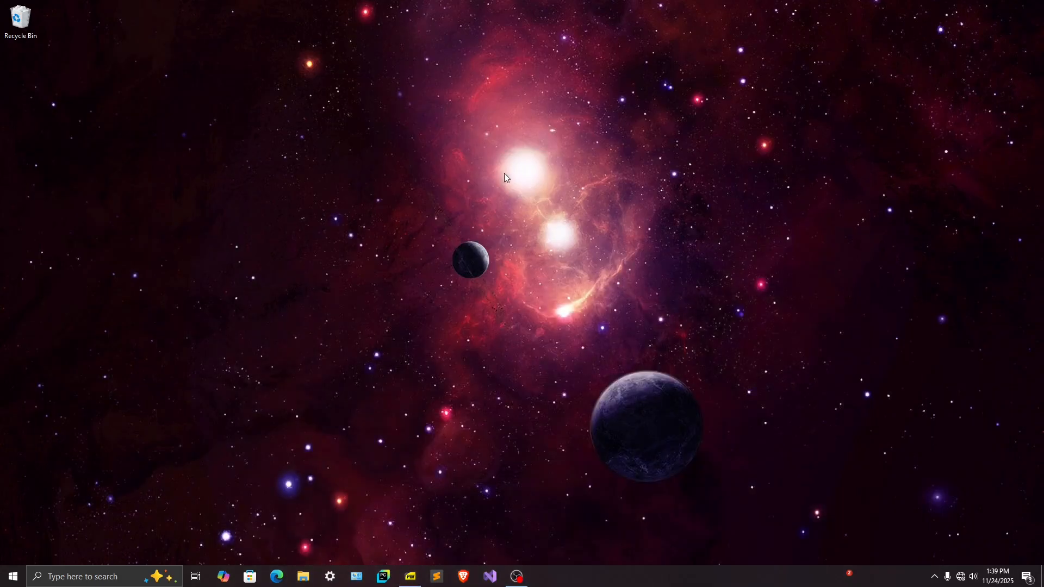
right_click(22, 77)
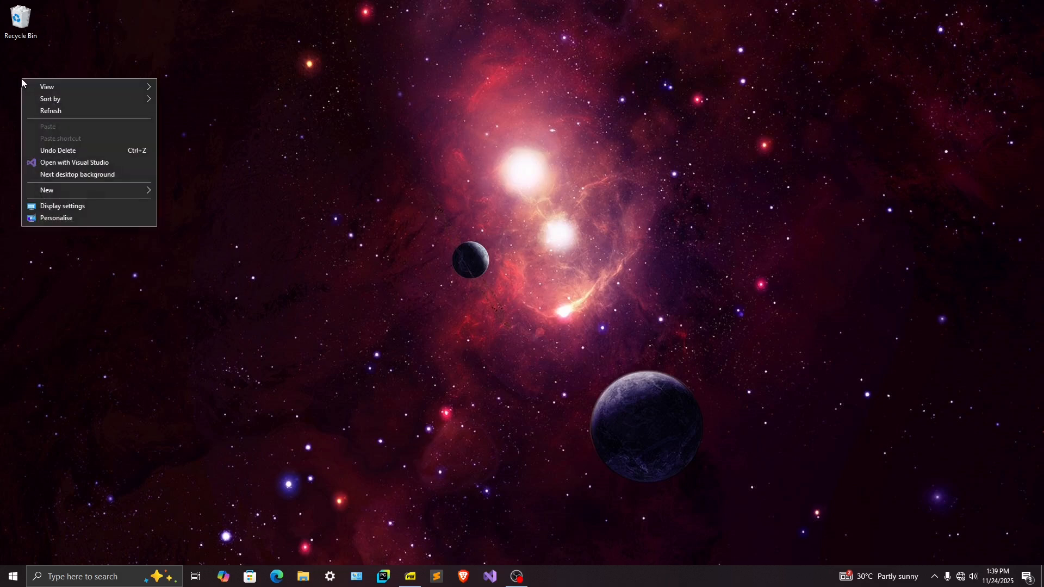
mouse_move(36, 84)
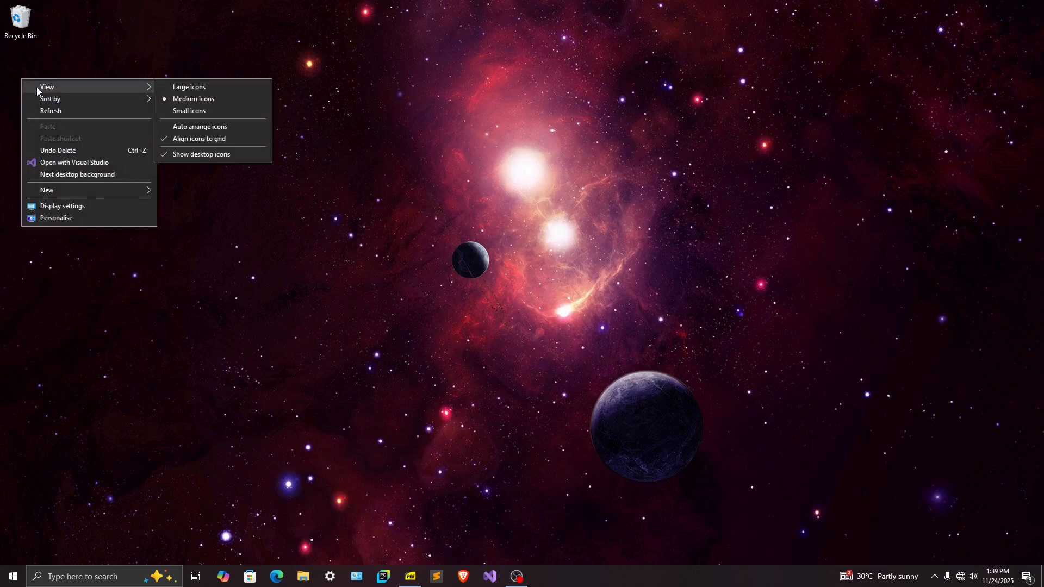
mouse_move(76, 190)
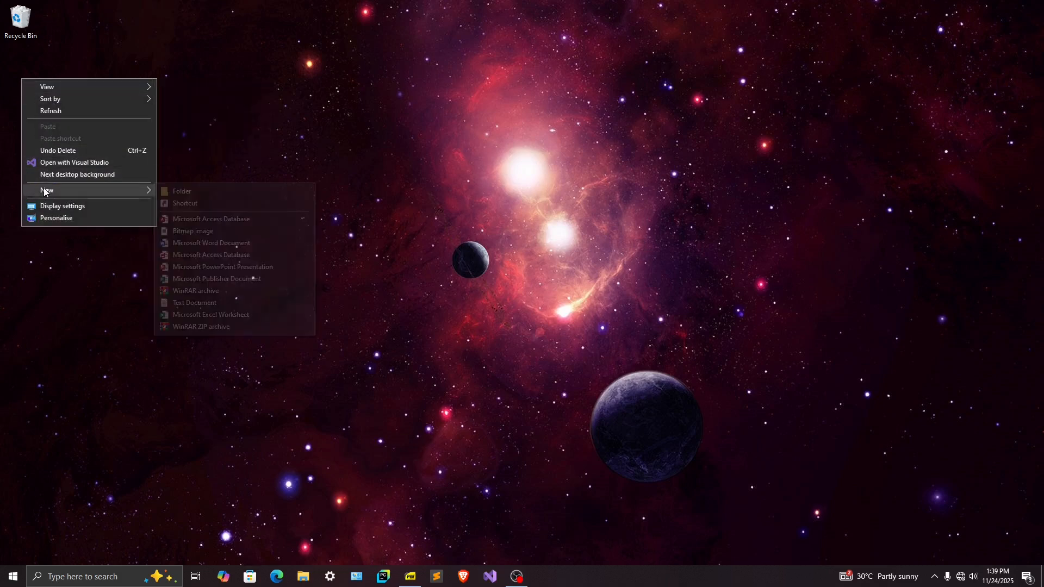
left_click(211, 191)
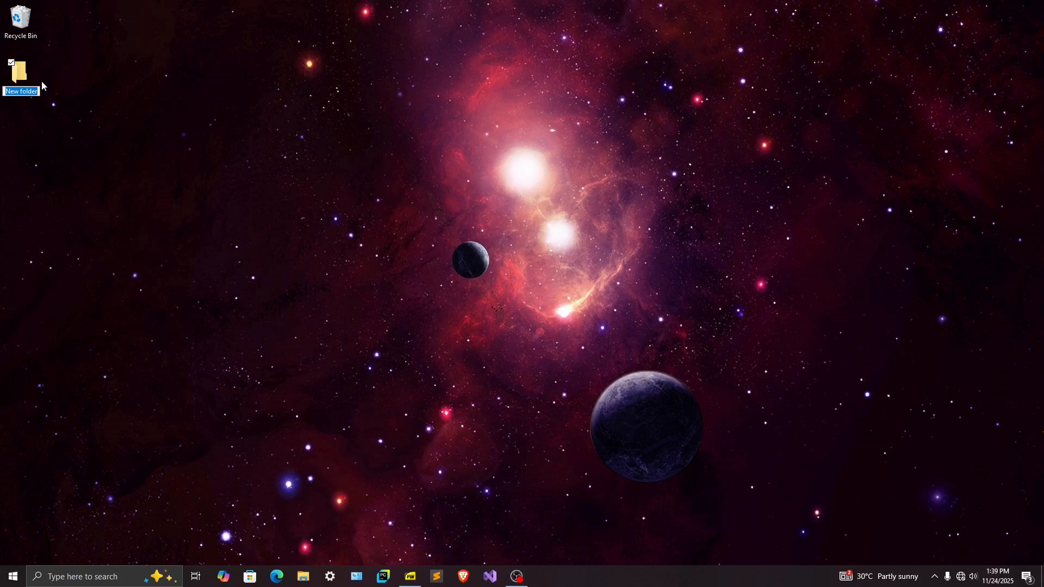
type("DG101010")
key("Return")
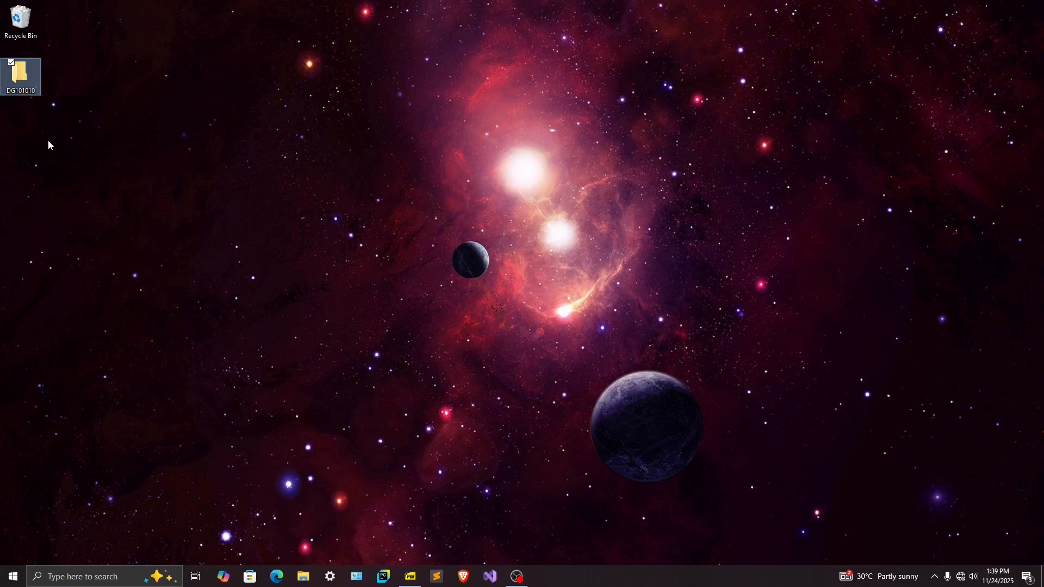
Switch to Excel and create a blank workbook
left_click(76, 575)
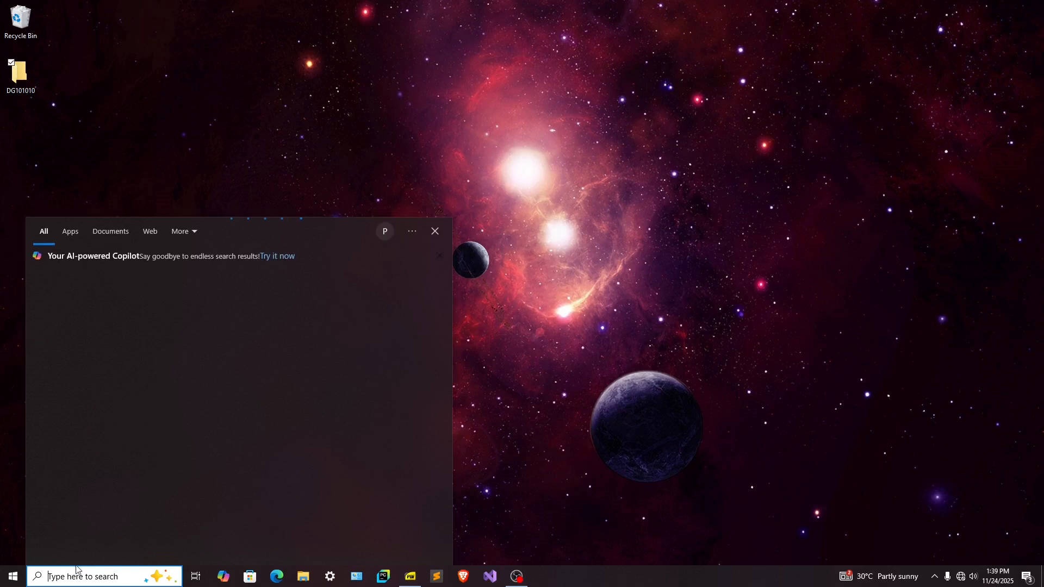
left_click(87, 393)
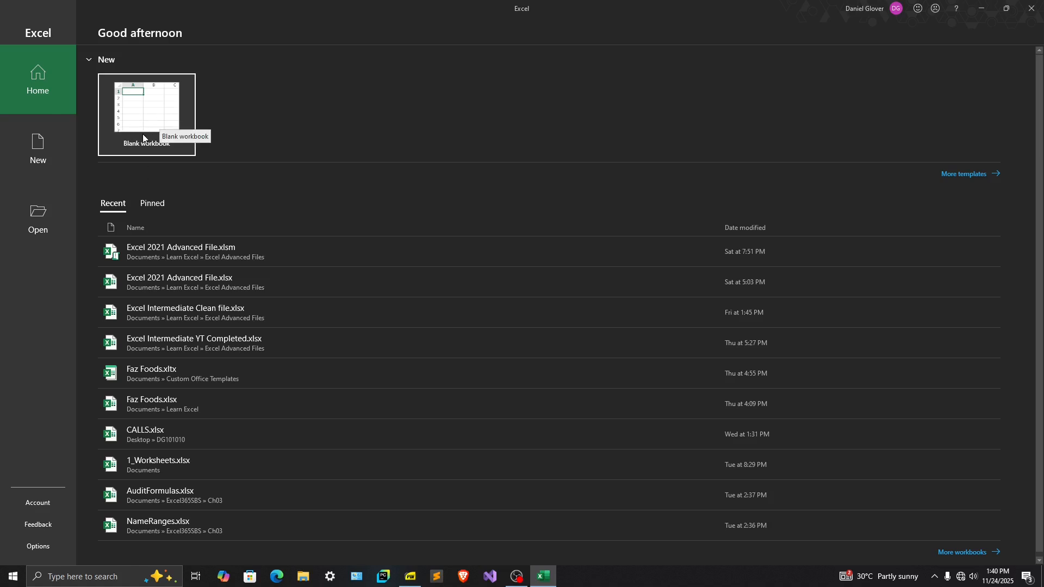
left_click(141, 117)
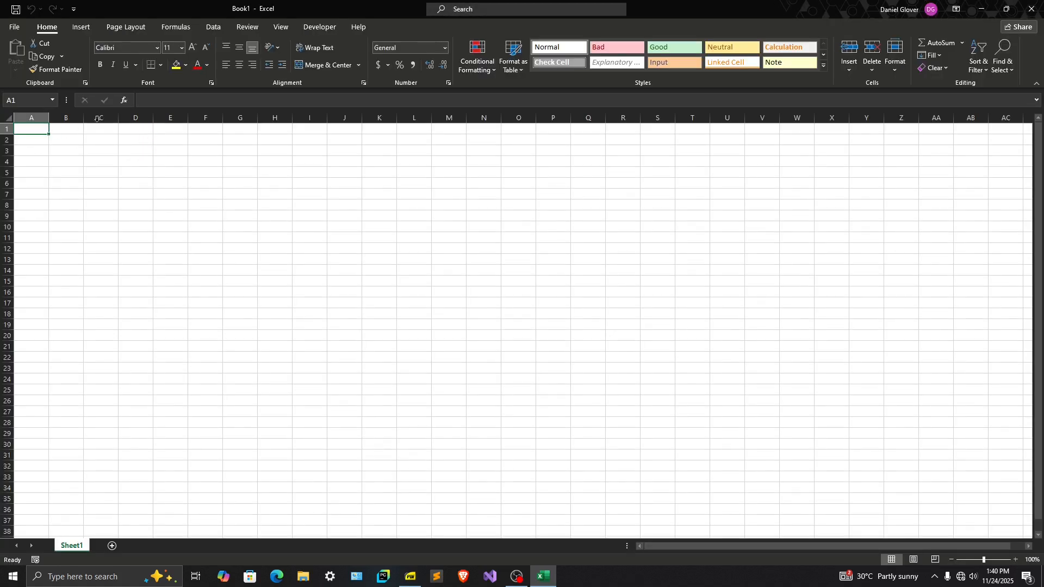
Arrange the exam PDF and the blank Excel workbook side by side, with the PDF on the left half
mouse_move(410, 577)
left_click(434, 548)
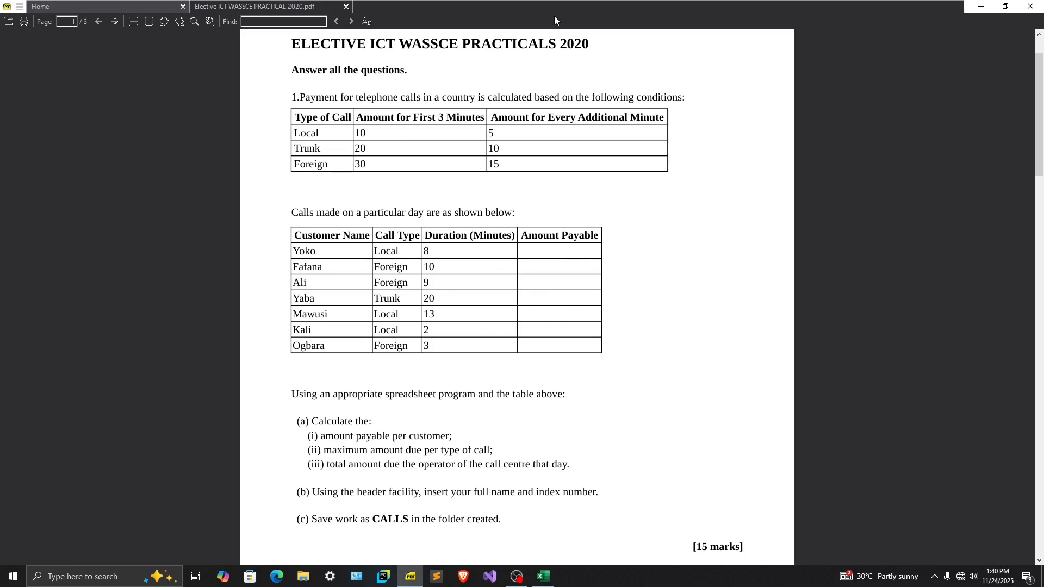
left_click_drag(543, 7, 2, 106)
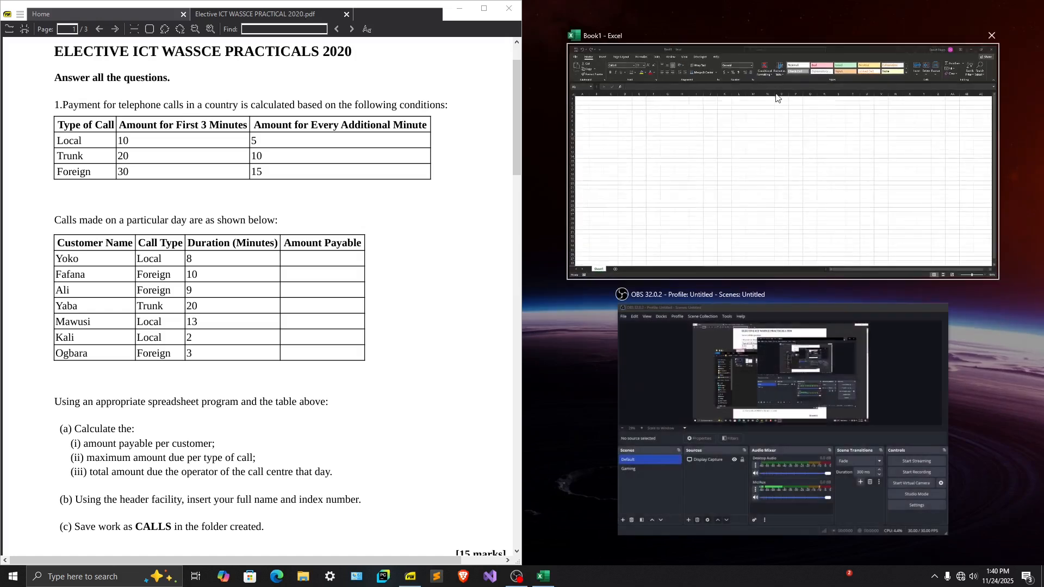
left_click(685, 257)
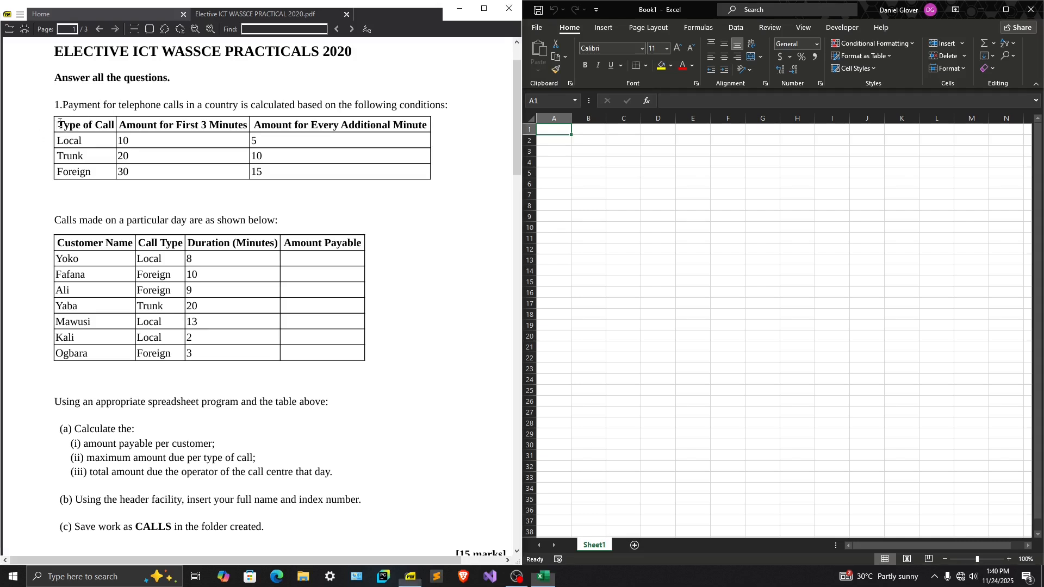
Enter the heading Type of Call in A1 and the call types Local, Trunk and Foreign in A2:A4
left_click_drag(57, 124, 163, 125)
left_click(542, 134)
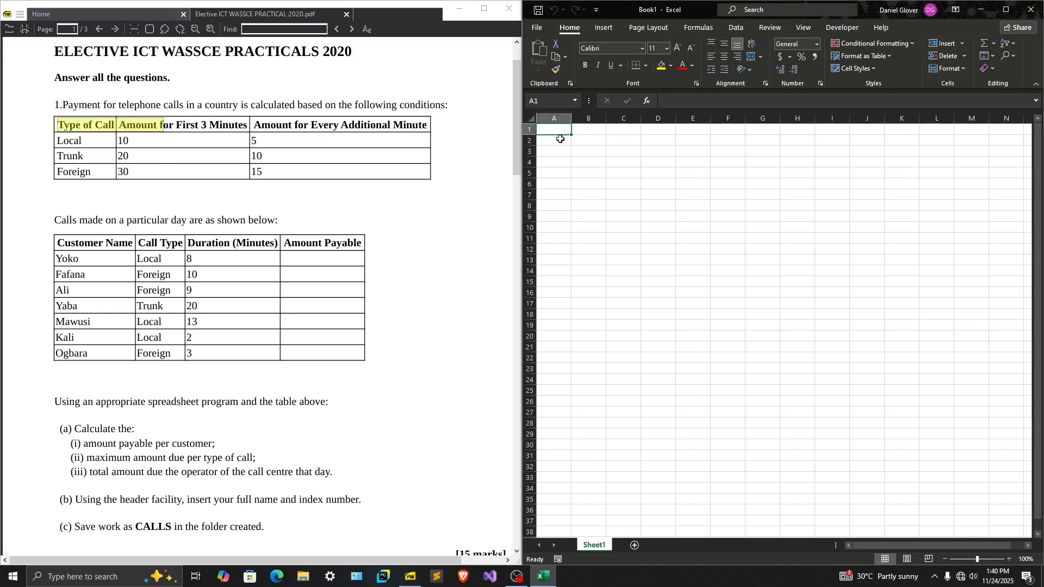
type("Type of Call")
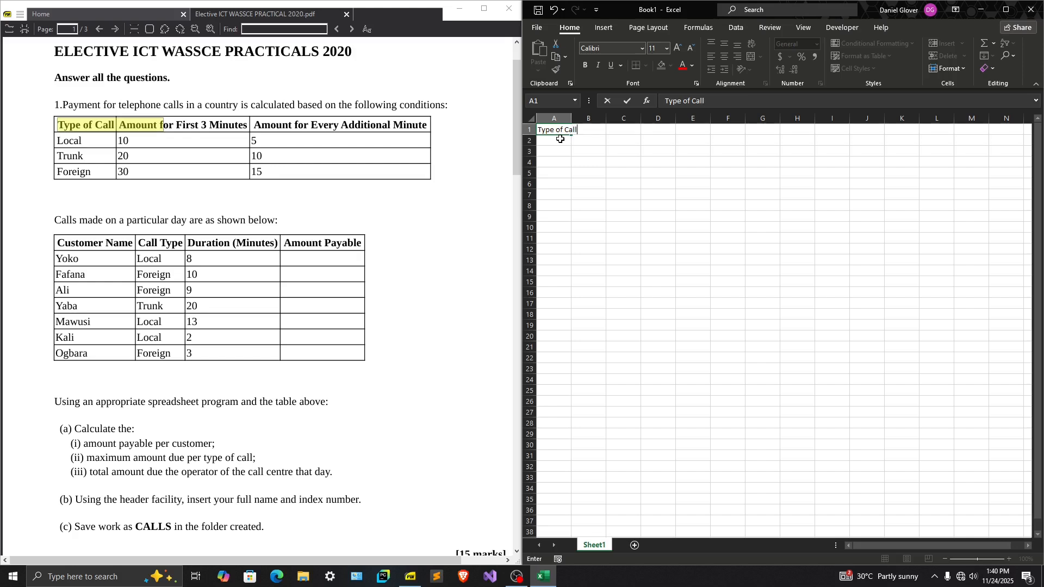
key("Return")
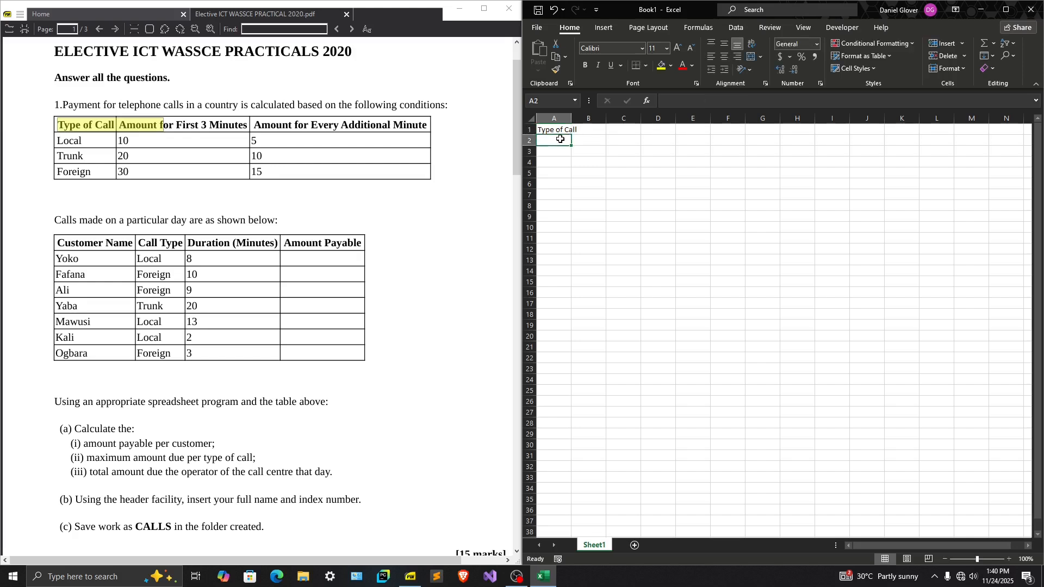
type("Loc")
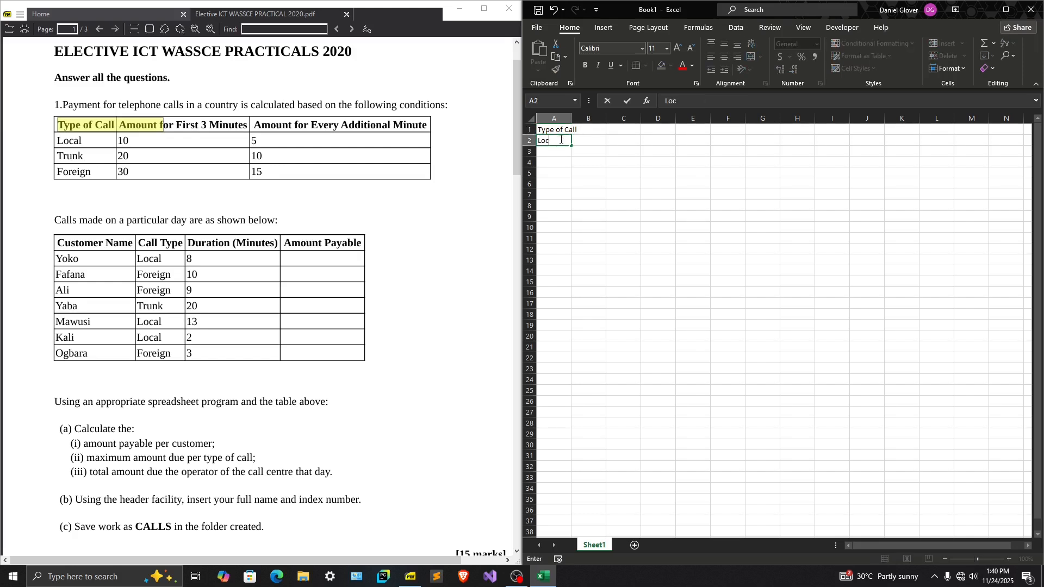
type("al")
key("Return")
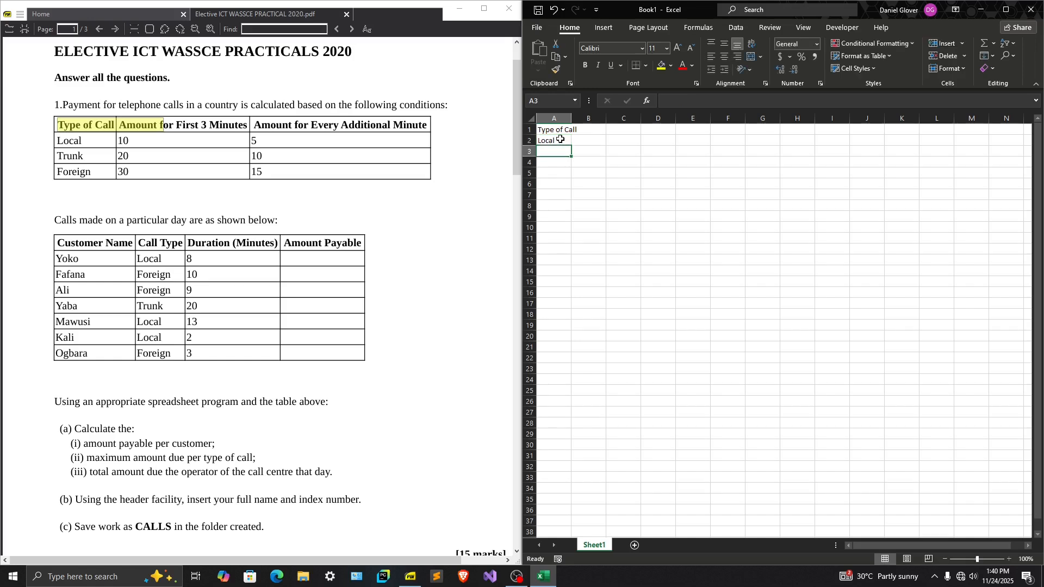
type("Trunk")
key("Return")
type("Foregign")
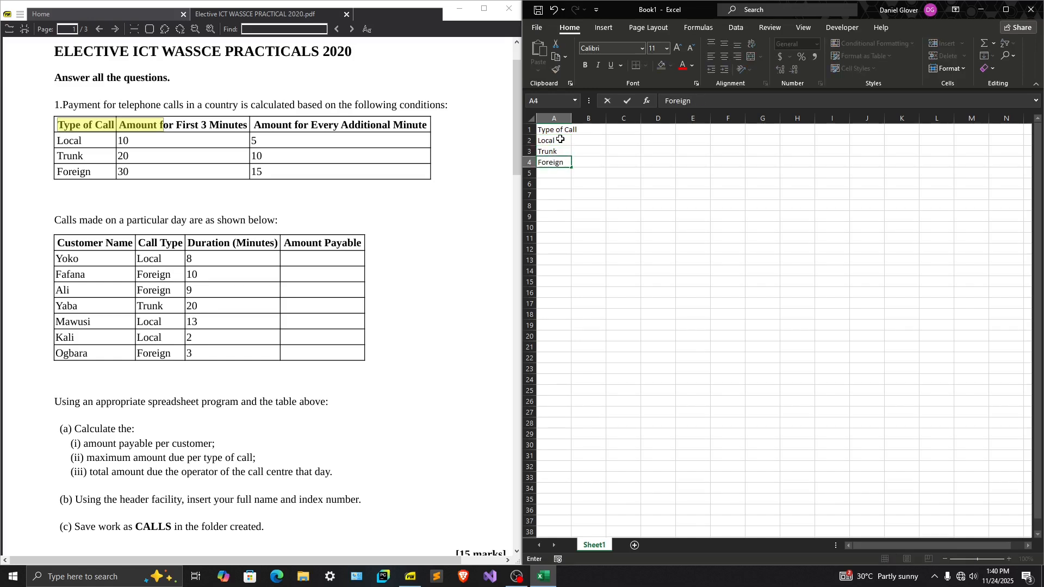
Enter the column heading "Amount for first 3 minutes" in B1
key("Tab")
key("Up")
key("Up")
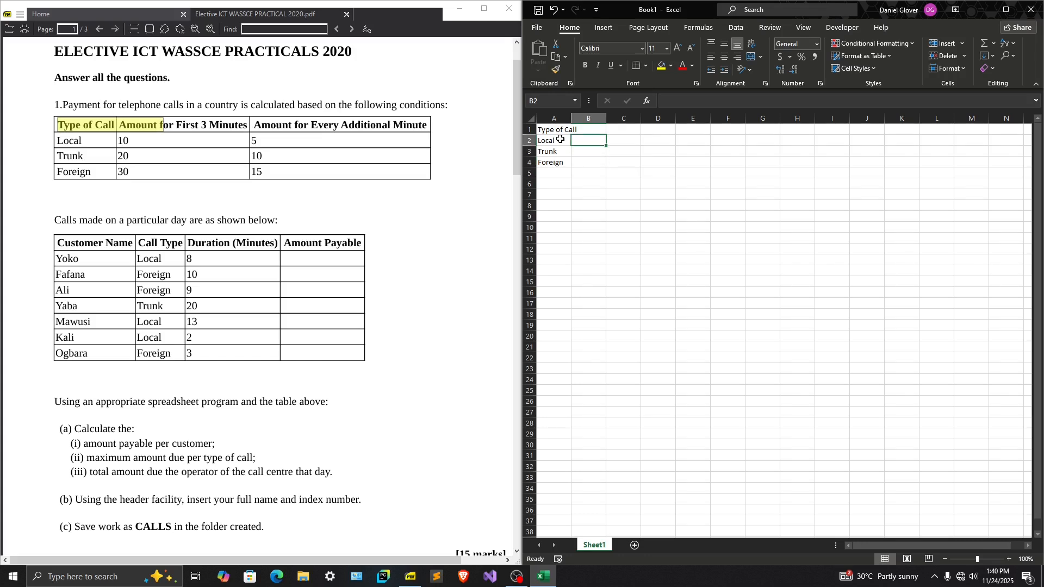
key("Up")
type("Amount for firs")
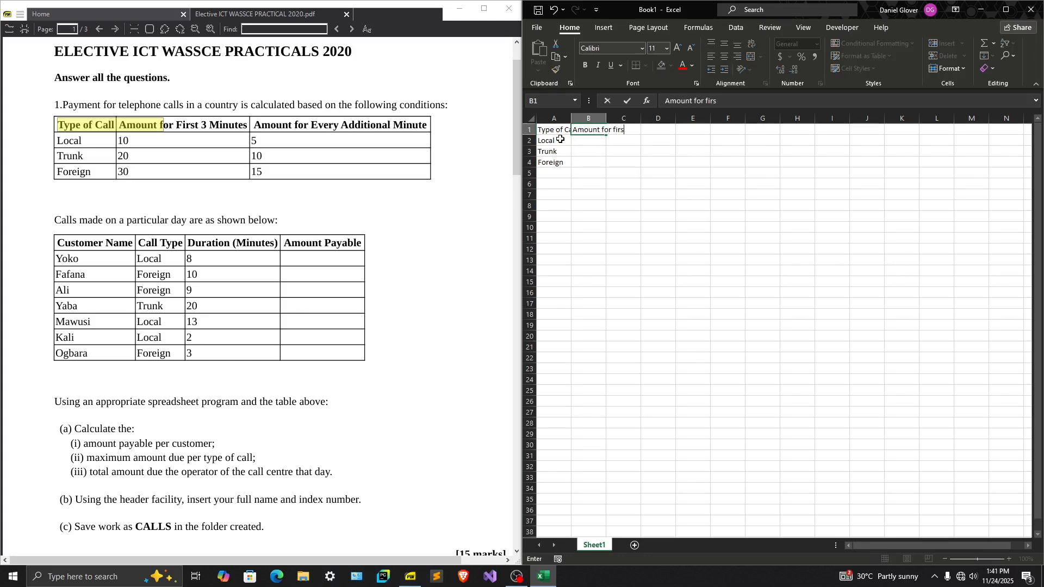
type("t 3 Minute")
key("BackSpace")
key("BackSpace")
key("BackSpace")
key("BackSpace")
key("BackSpace")
type("minutes")
key("Return")
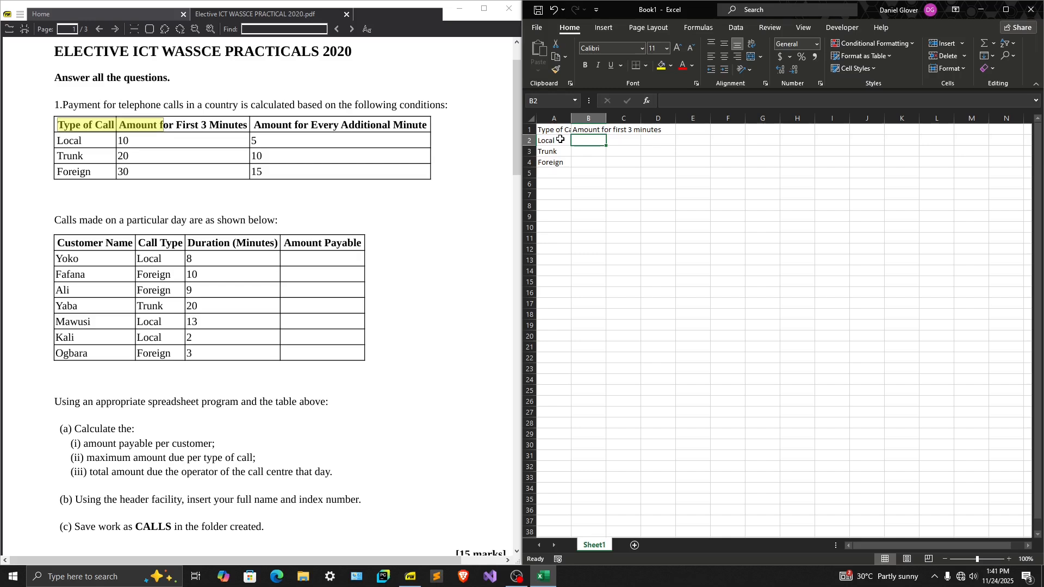
Enter the first-3-minutes amounts 10, 20 and 30 for Local, Trunk and Foreign in B2:B4
type("1020")
key("BackSpace")
key("BackSpace")
key("Up")
key("Down")
key("Down")
type("20")
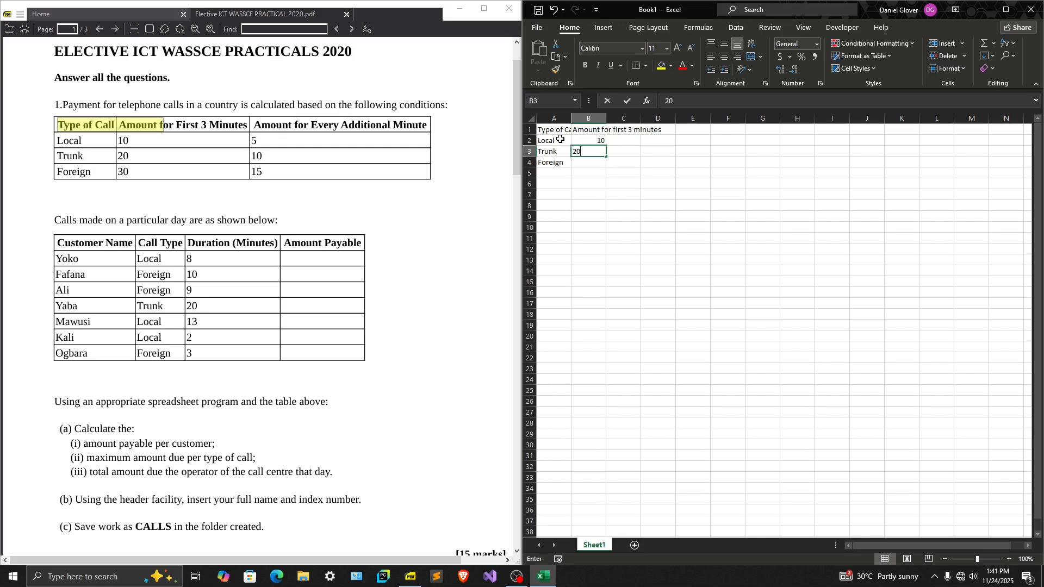
key("Return")
type("3")
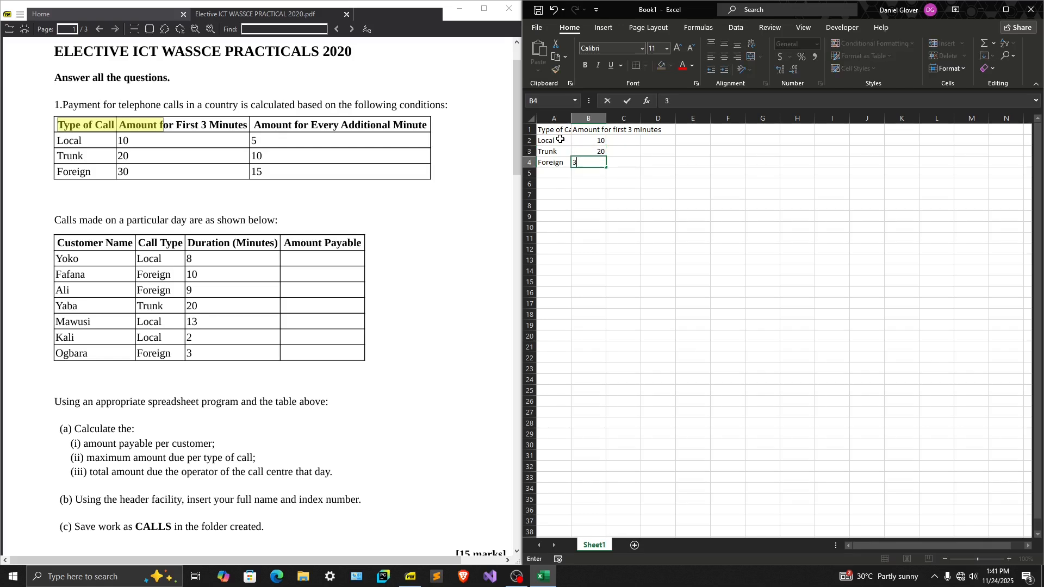
key("Return")
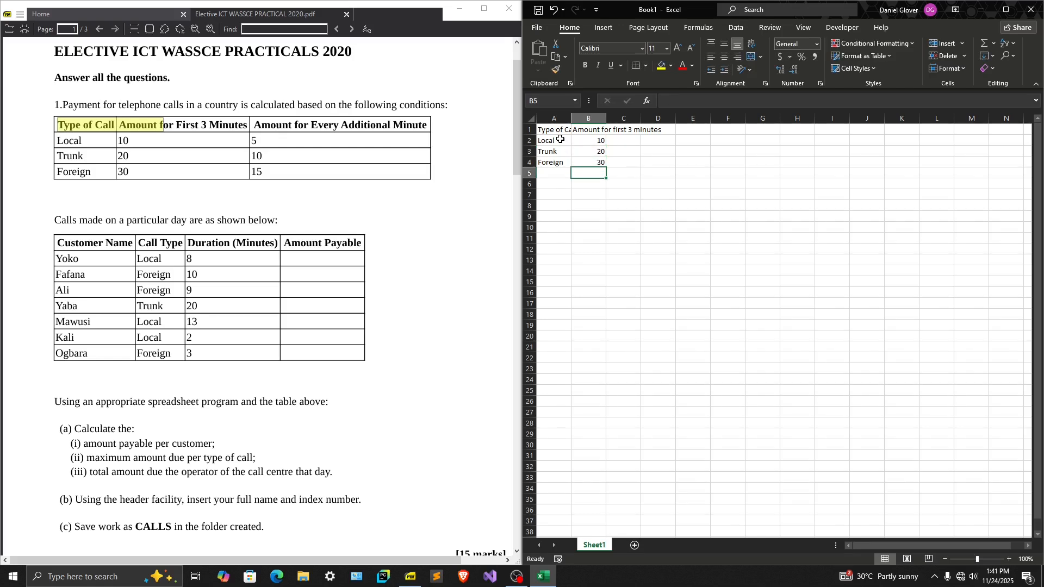
Enter the column heading "Amount for every additional minute" in C1
left_click(621, 131)
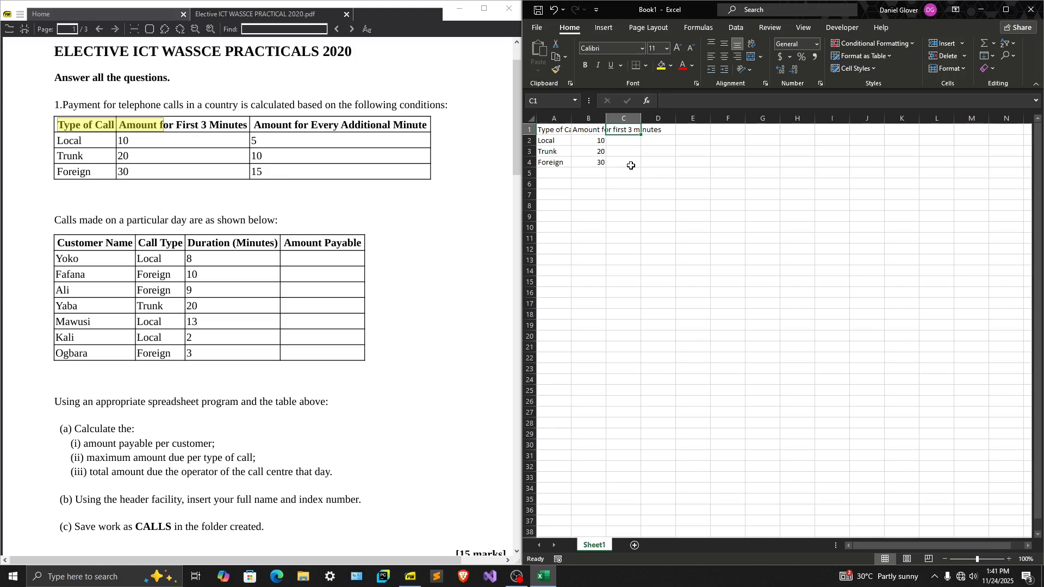
type("Amount for ")
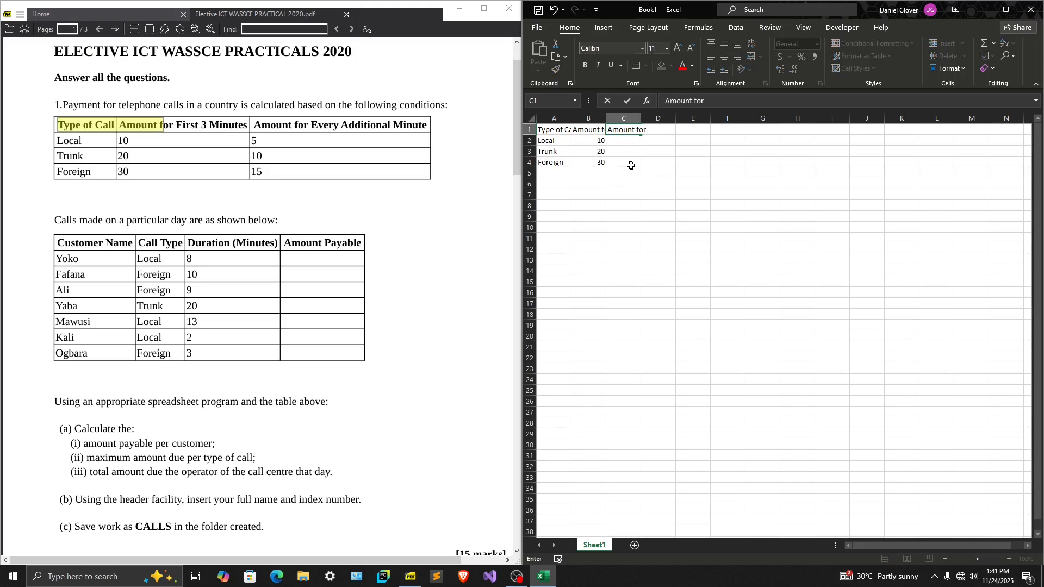
type("every additio")
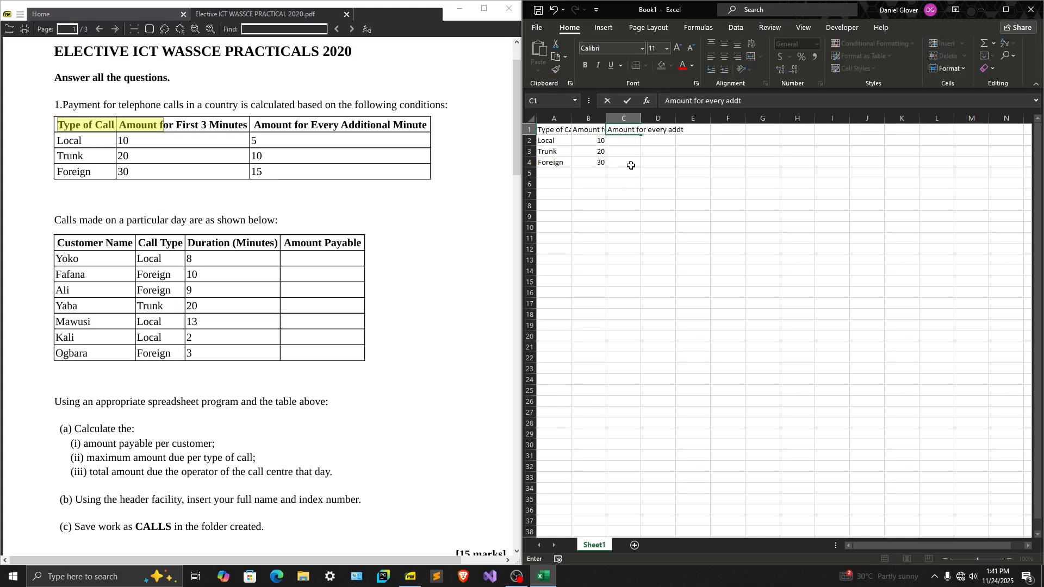
type("nal minute")
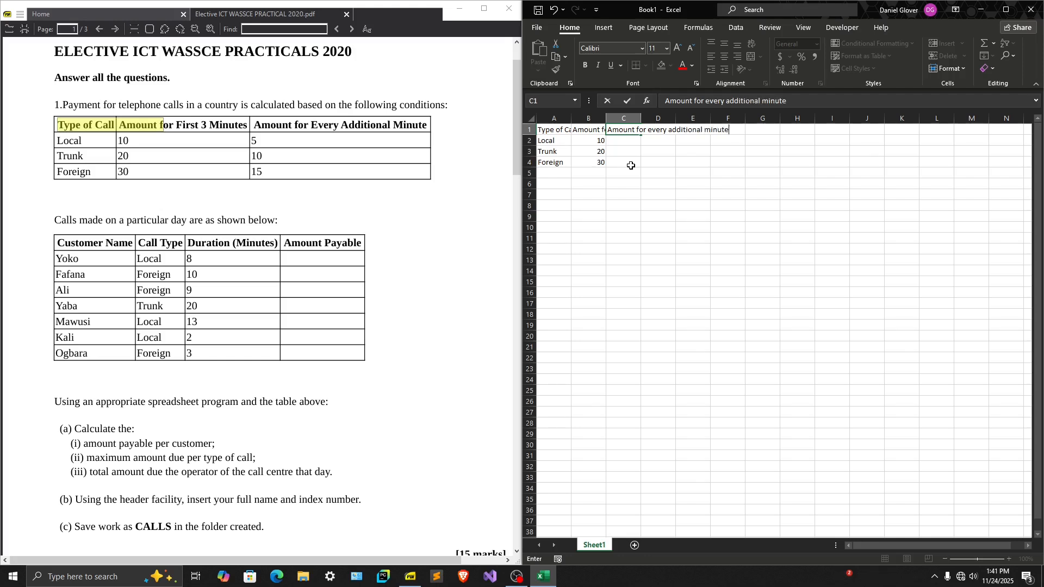
key("Return")
Enter the additional-minute amounts 5, 10 and 15 for Local, Trunk and Foreign in C2:C4
type("5")
key("Return")
type("10")
key("Return")
type("15")
key("Return")
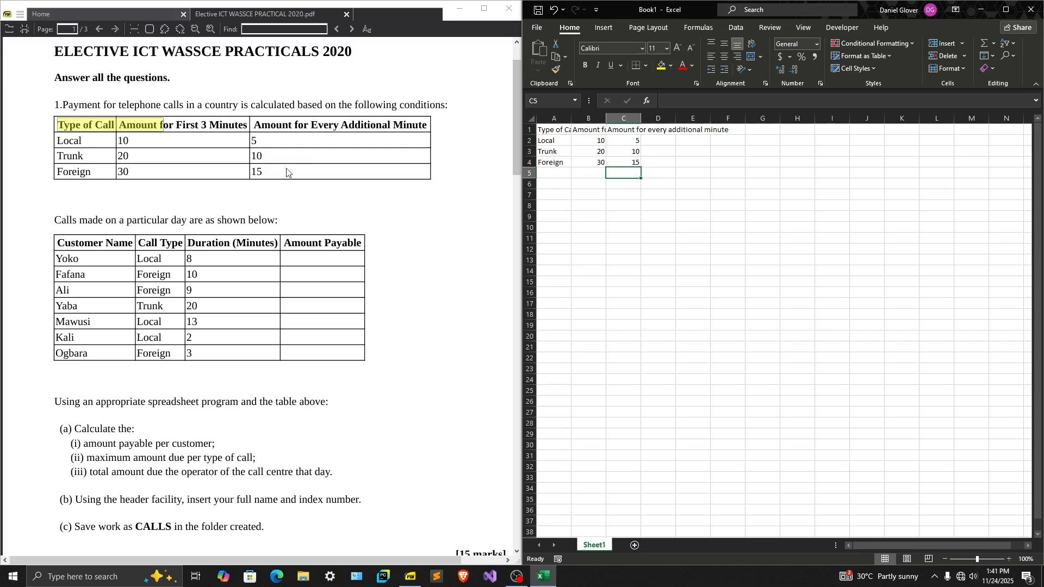
Select the whole sheet and autofit the column widths to the headings in row 1
left_click(553, 131)
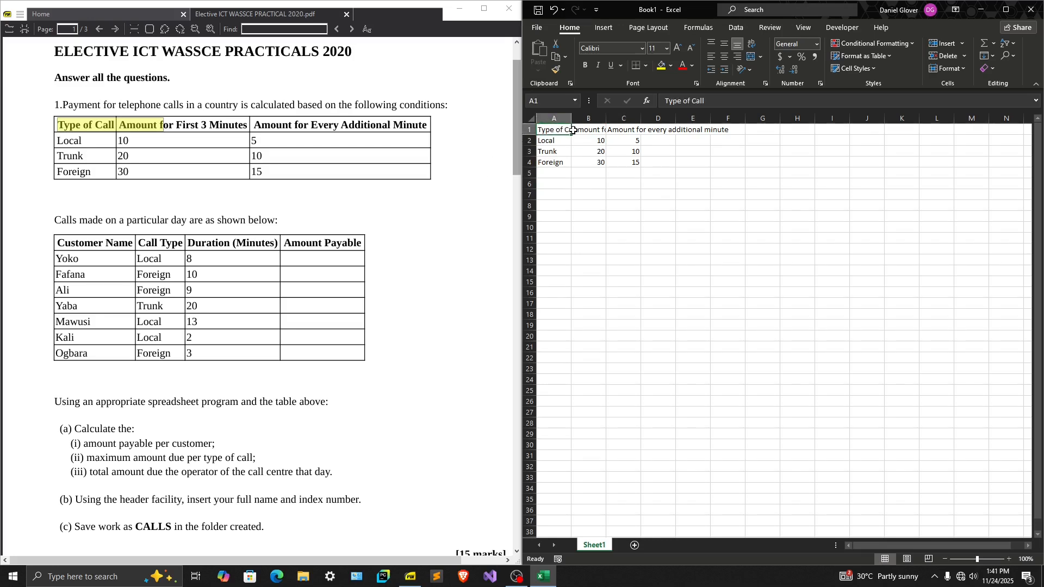
left_click(585, 131)
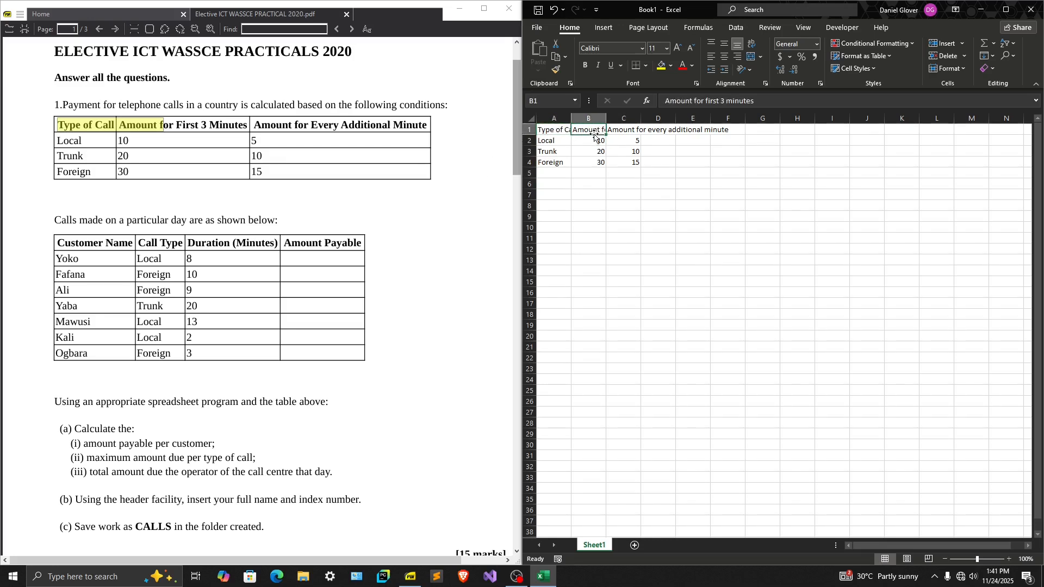
left_click(621, 132)
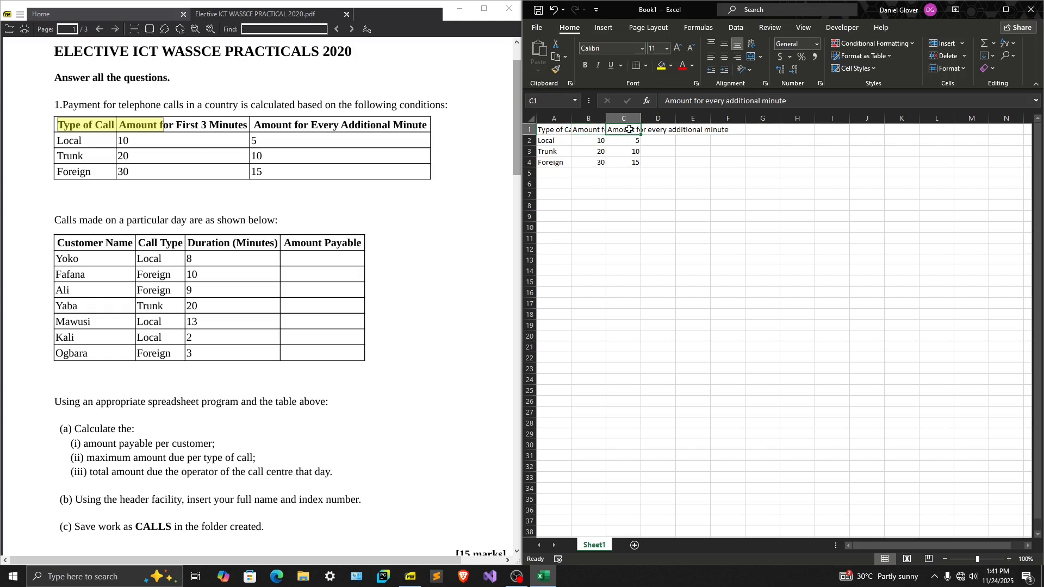
left_click(532, 121)
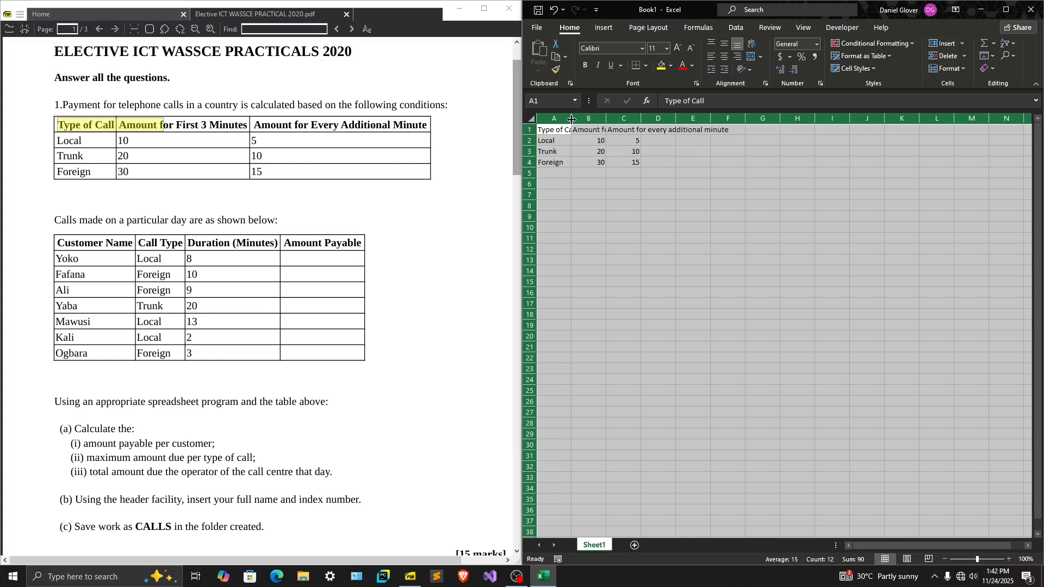
double_click(572, 119)
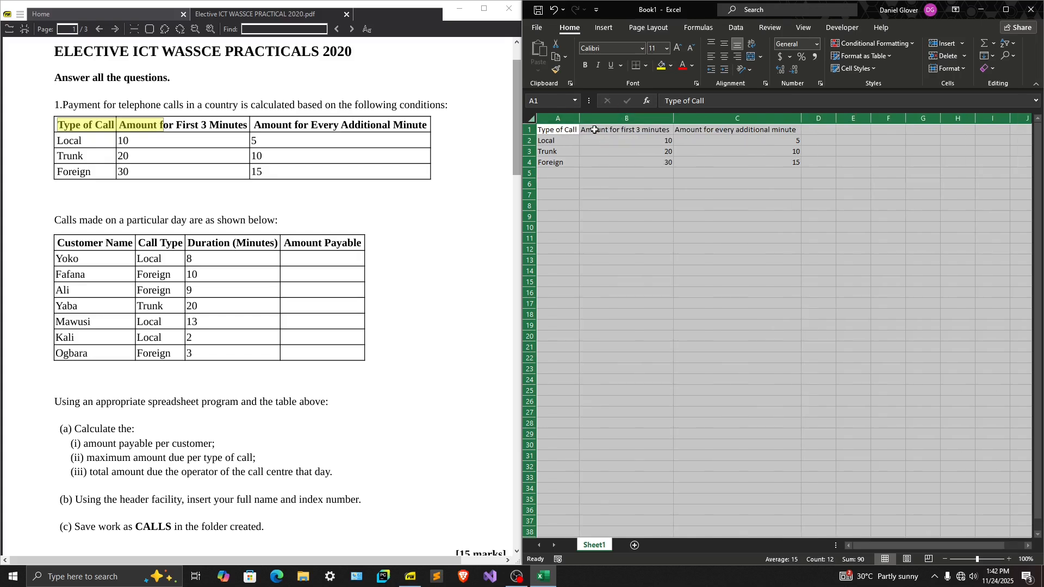
left_click(563, 130)
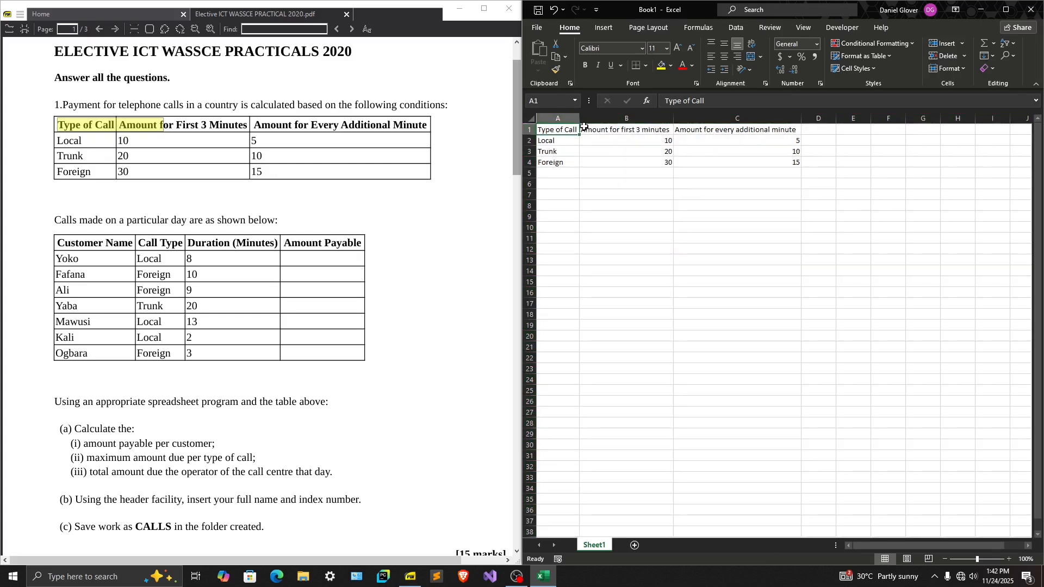
Apply all borders to the call rates table in A1:C4
left_click(599, 133)
left_click(685, 131)
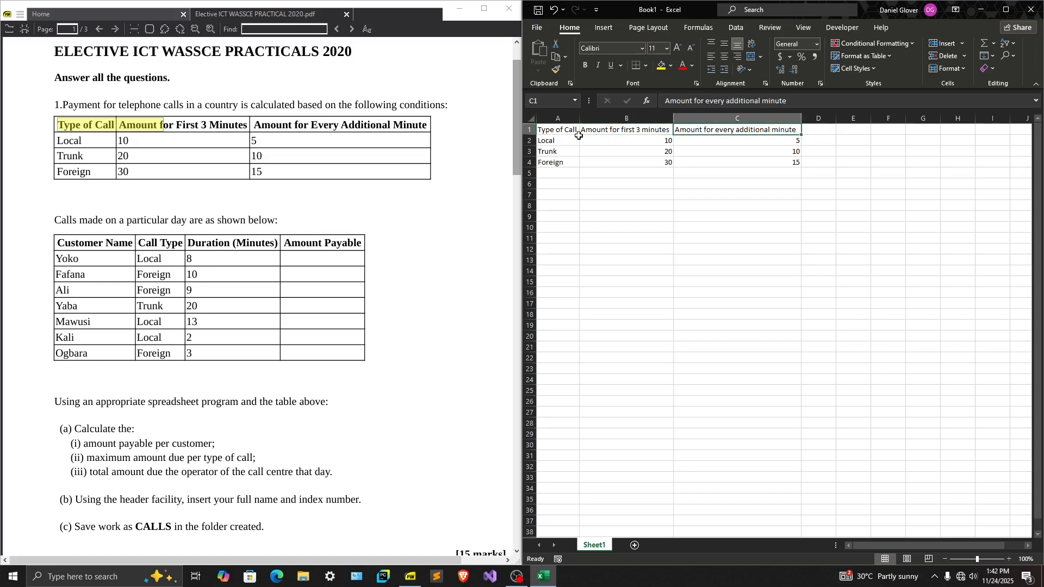
left_click(642, 143)
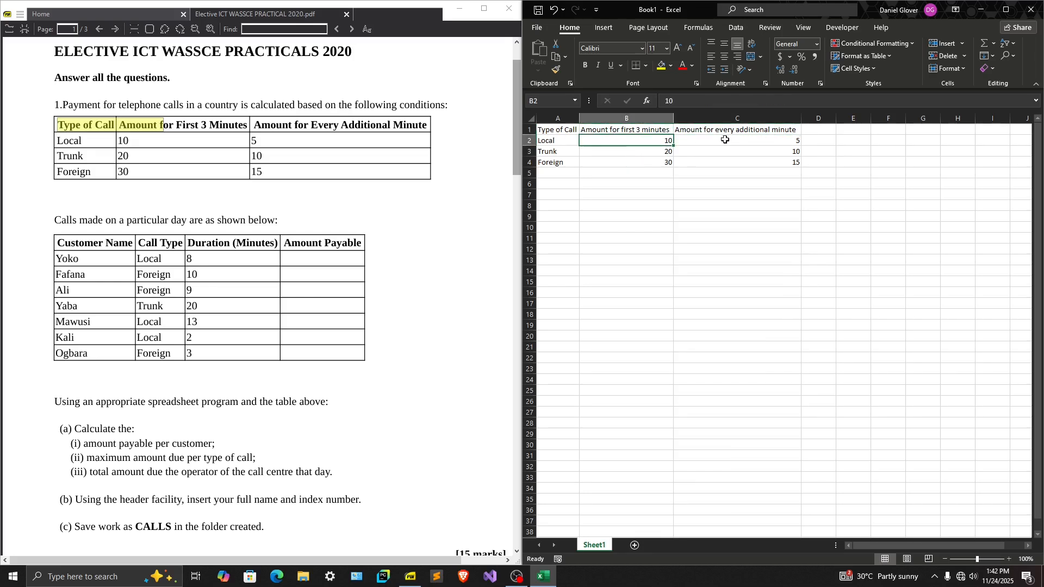
left_click_drag(544, 129, 742, 164)
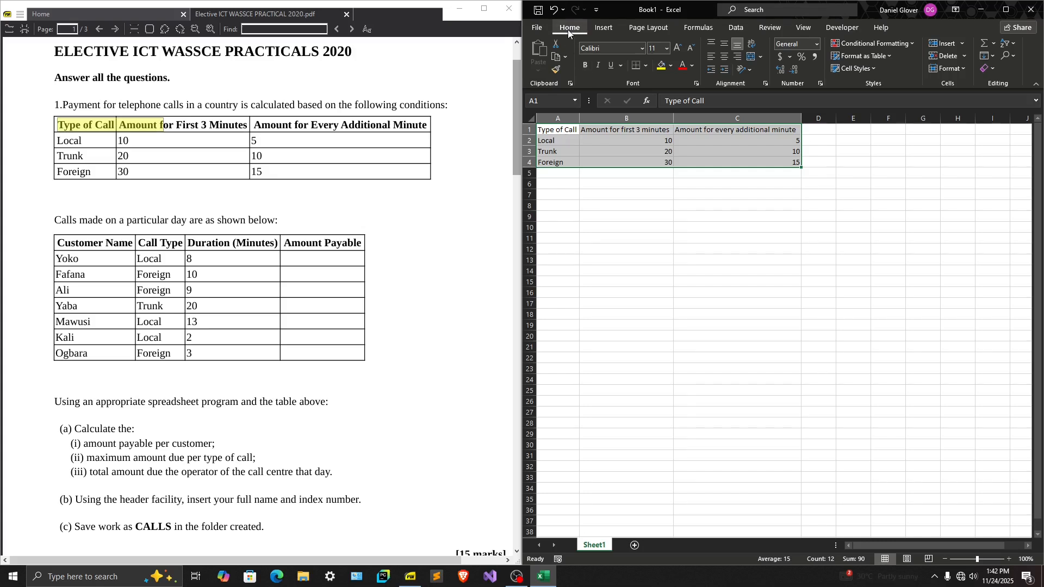
left_click(646, 67)
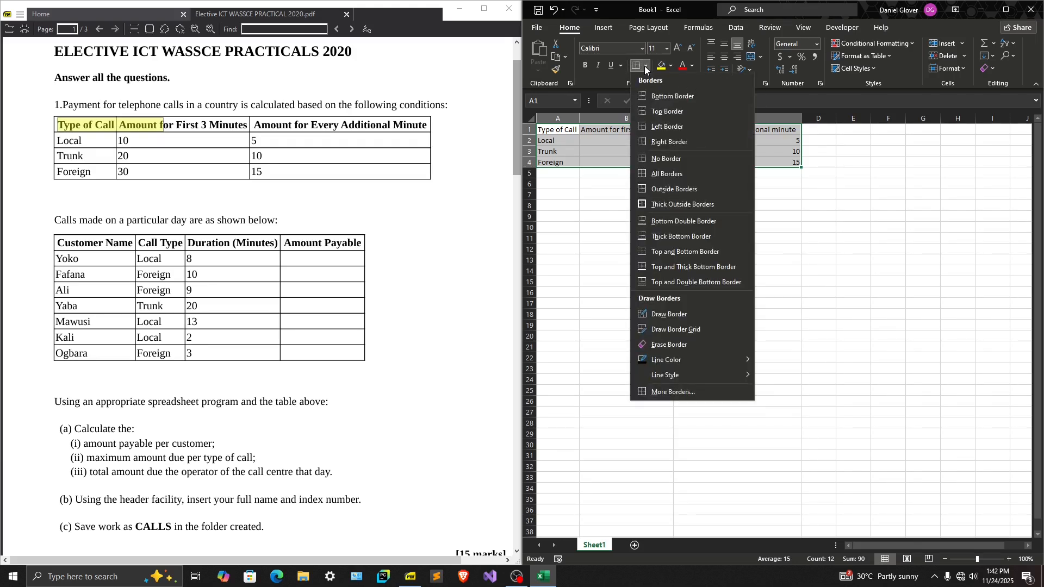
left_click(670, 175)
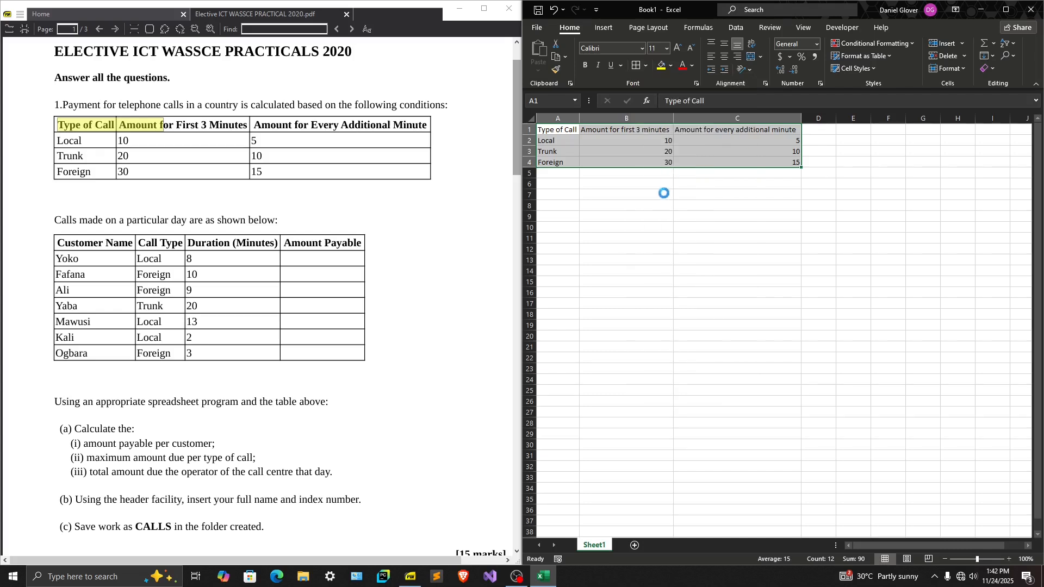
left_click(635, 161)
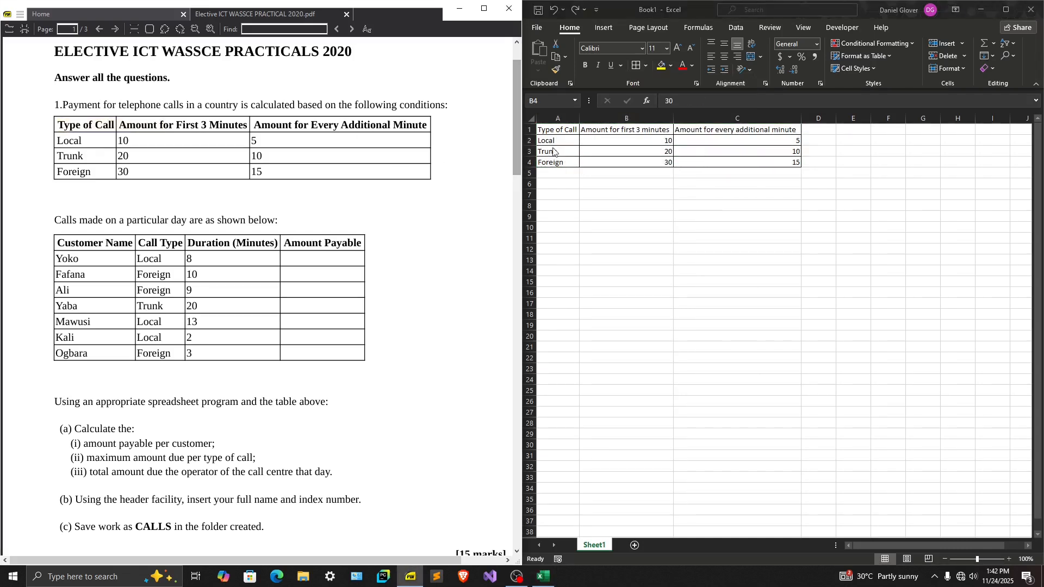
Make the rates table headings in A1:C1 bold
left_click_drag(550, 129, 707, 130)
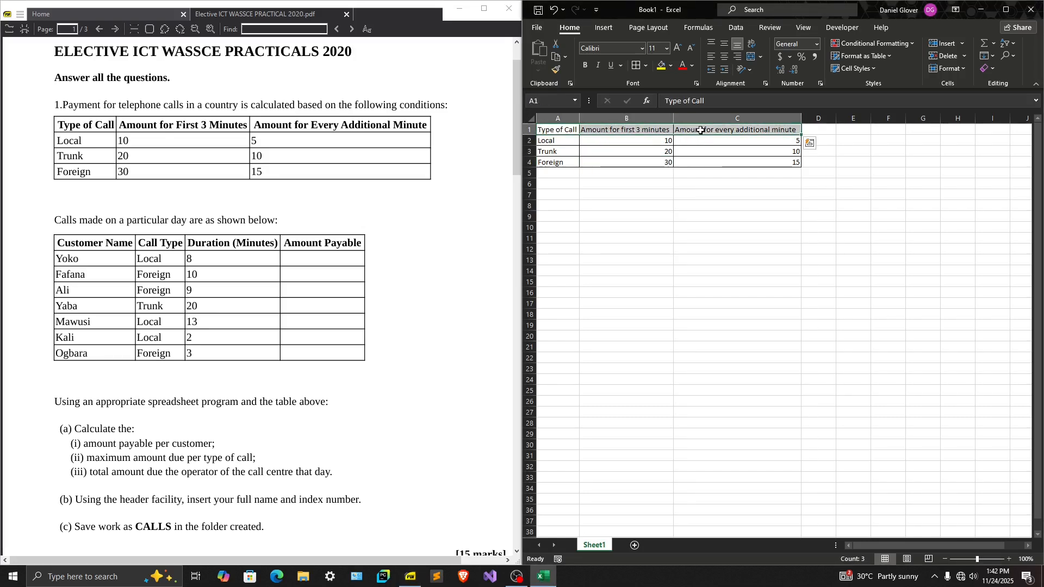
left_click_drag(541, 130, 706, 130)
key("ctrl+b")
left_click(585, 65)
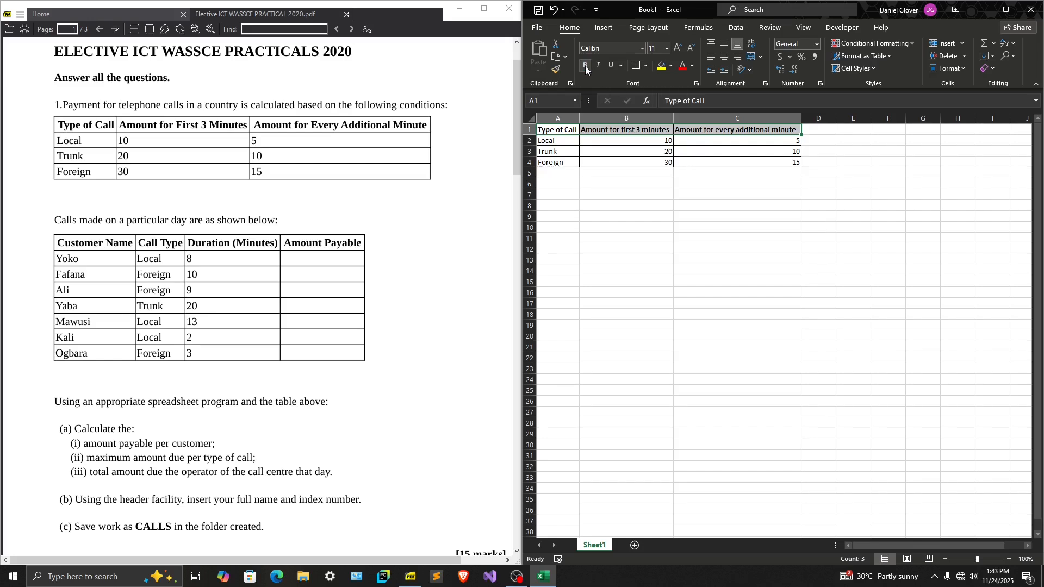
left_click(696, 164)
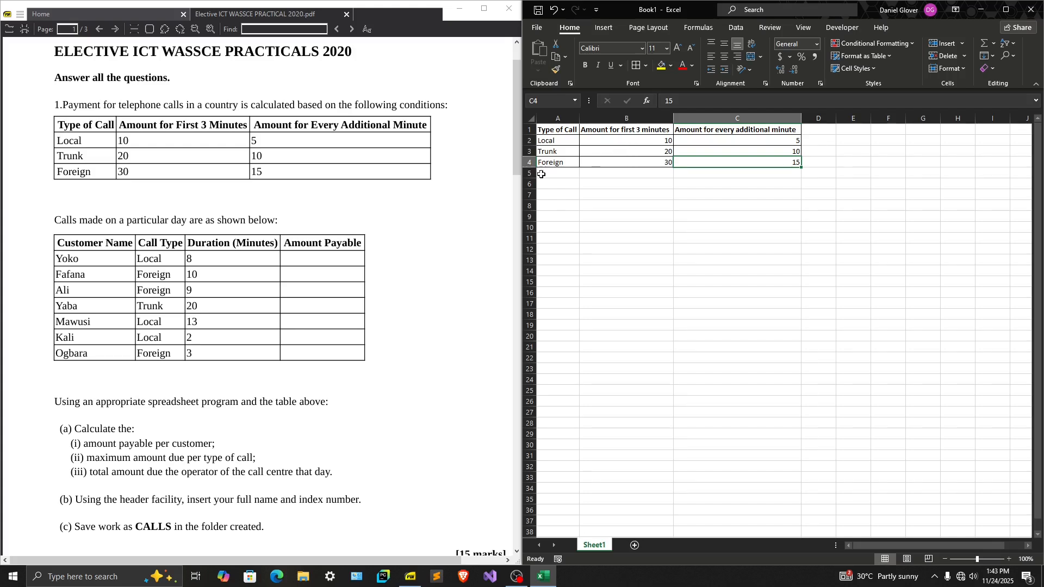
Start the second table by entering the column heading "Customer Name" in A7
left_click(163, 264)
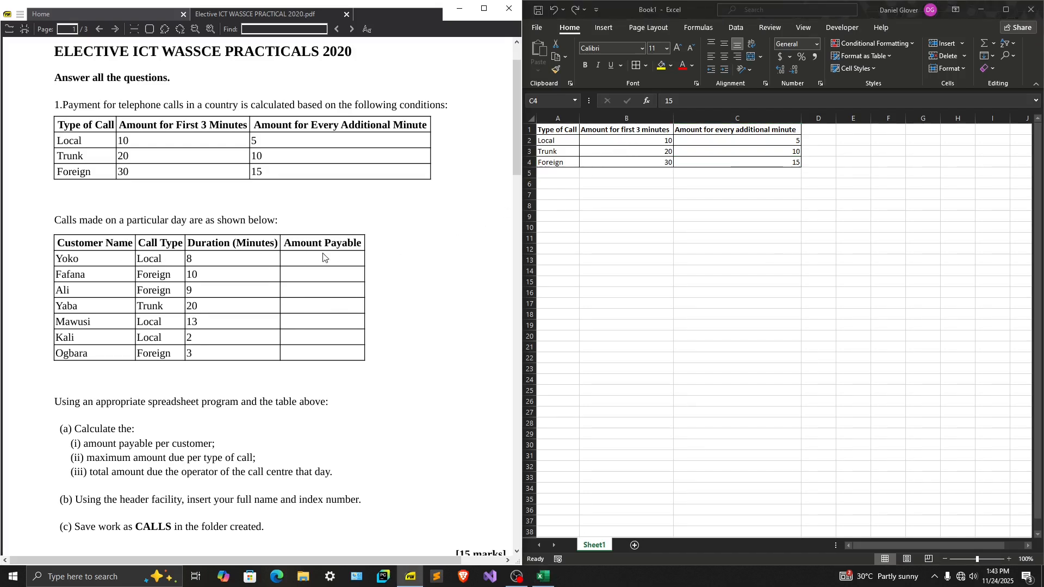
left_click(552, 194)
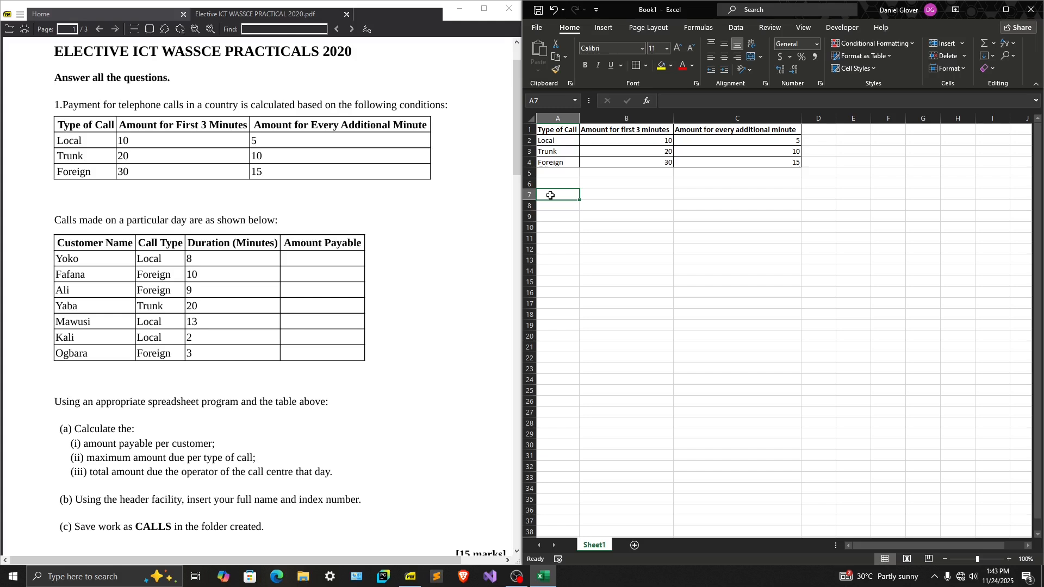
type("Cus")
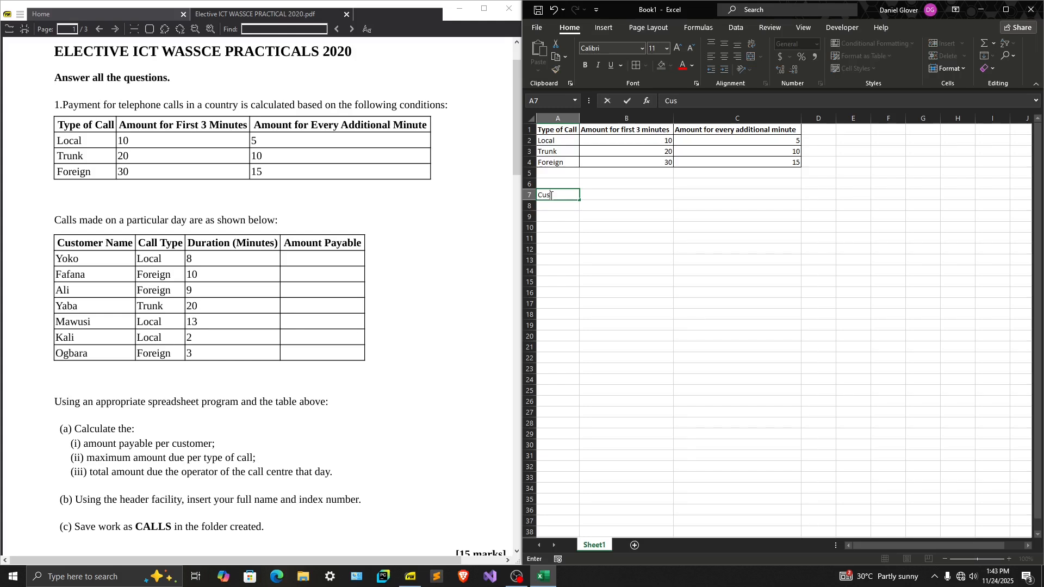
type("tomer Name")
key("Return")
Fill A8:A14 with the seven customer names in the order given in the exam question's calls table
type("Yoki")
key("BackSpace")
type("o")
key("Return")
type("Fatana")
key("BackSpace")
key("BackSpace")
type("fana")
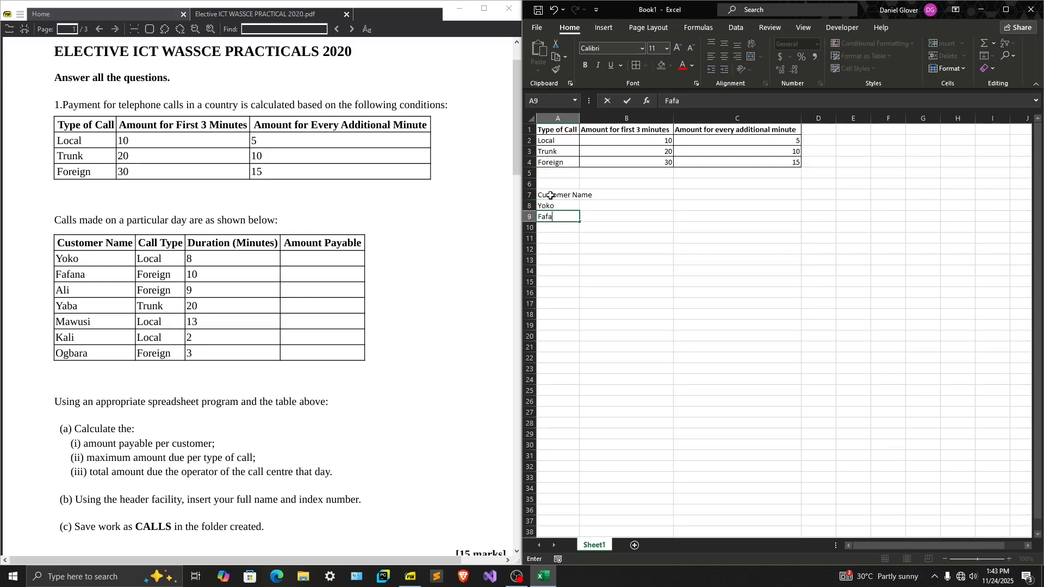
key("Return")
type("Ali")
key("Return")
type("Yaba")
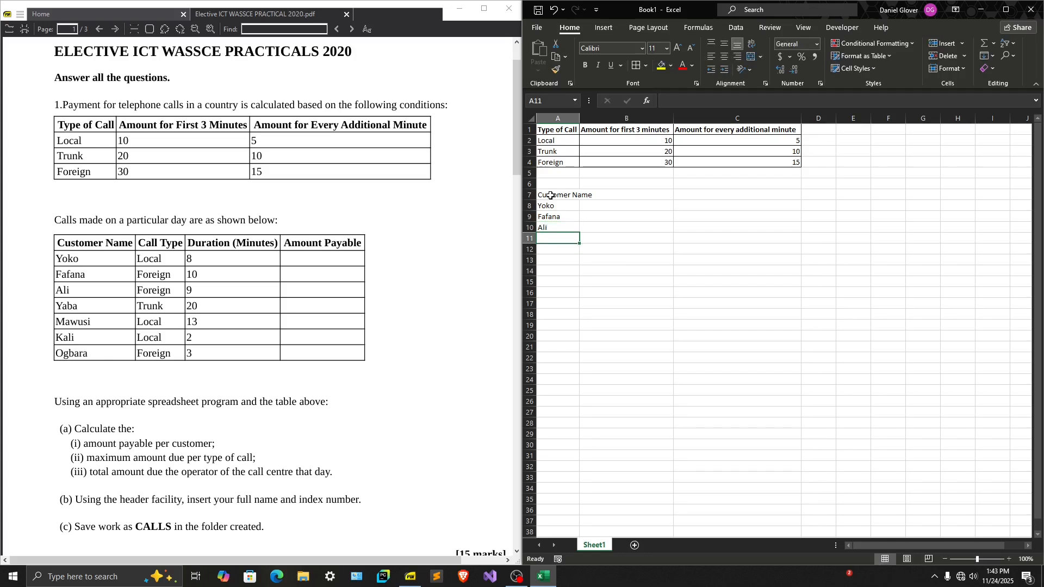
key("Return")
type("Mawusi")
key("Return")
type("Kali")
key("Return")
type("Ogbara")
Enter the column heading "Call Type" in B7
key("Up")
key("Up")
key("Up")
key("Up")
key("Up")
key("Up")
key("Right")
key("Up")
type("Call Type")
key("Return")
Enter the call types Local, Foreign, Foreign, Trunk, Local, Local and Foreign in B8:B14
type("Local")
key("Return")
type("Foreign")
key("Return")
type("Foreign")
key("Tab")
key("Return")
type("Trunk")
key("Return")
type("Local")
key("Return")
type("Local")
key("Return")
type("Foreign")
Enter the heading "Duration (Minutes)" in C7 and the durations 8, 10, 9, 20, 13, 2 and 3 in C8:C14
key("Up")
key("Up")
key("Up")
key("Up")
key("Up")
key("Up")
key("Up")
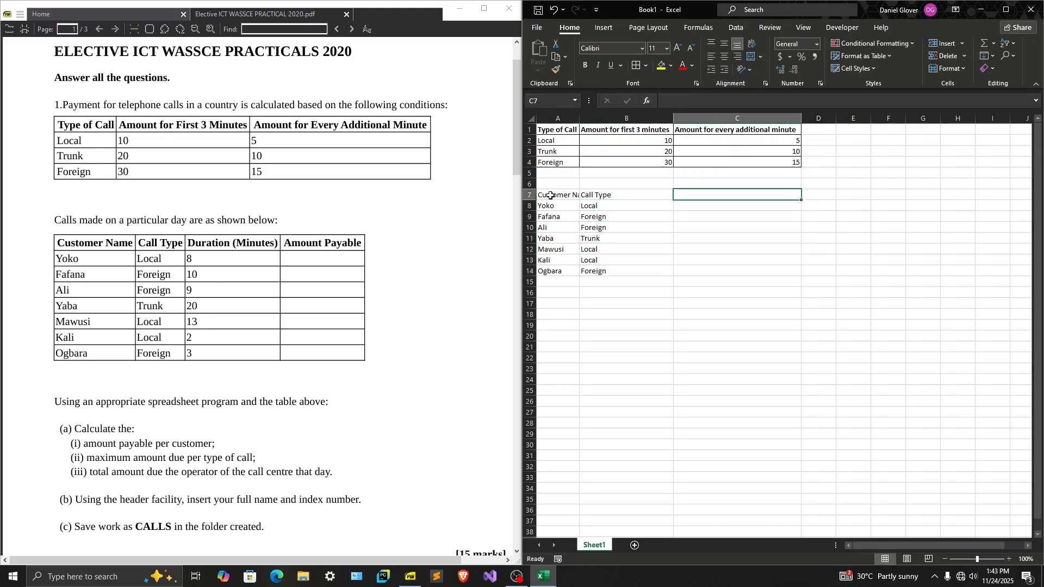
type("Duration (Minutes)")
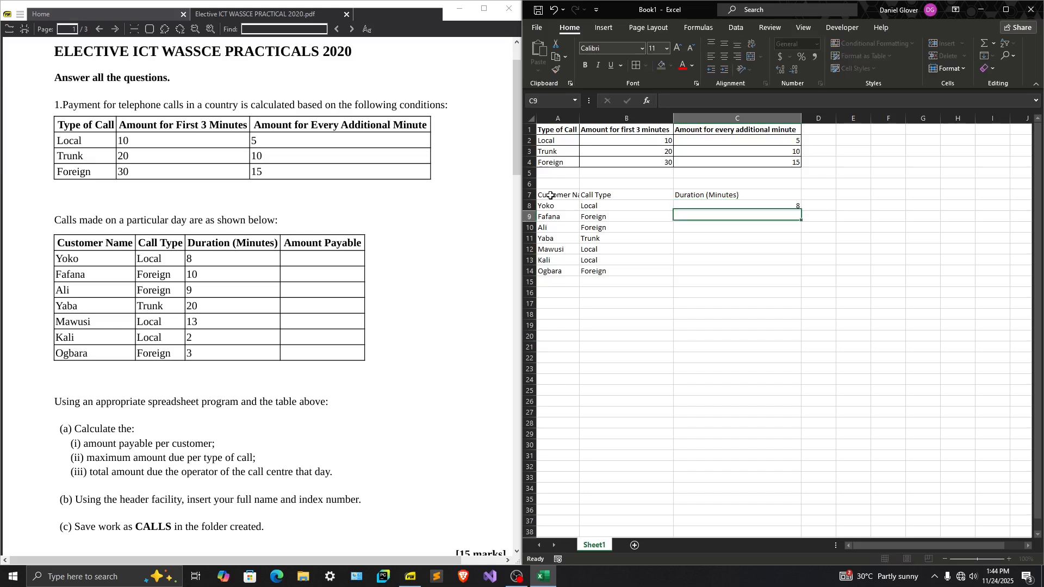
type(" 8 10 9 20 13 2 3")
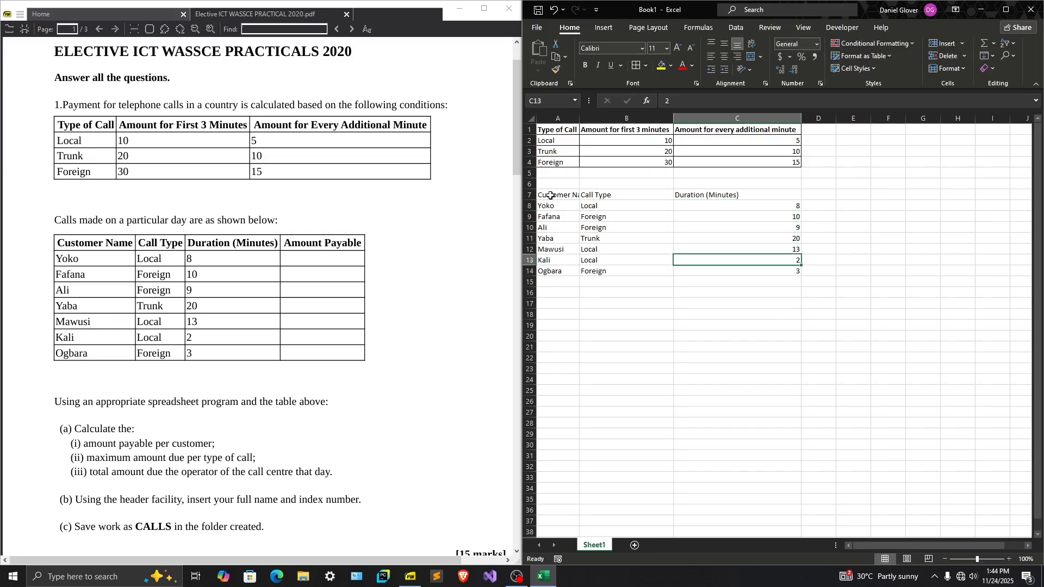
Enter the column heading "Amount Payable" in D7
key("Up")
key("Up")
key("Up")
key("Up")
key("Up")
key("Up")
key("Up")
key("Right")
type("Amount Payable")
key("Return")
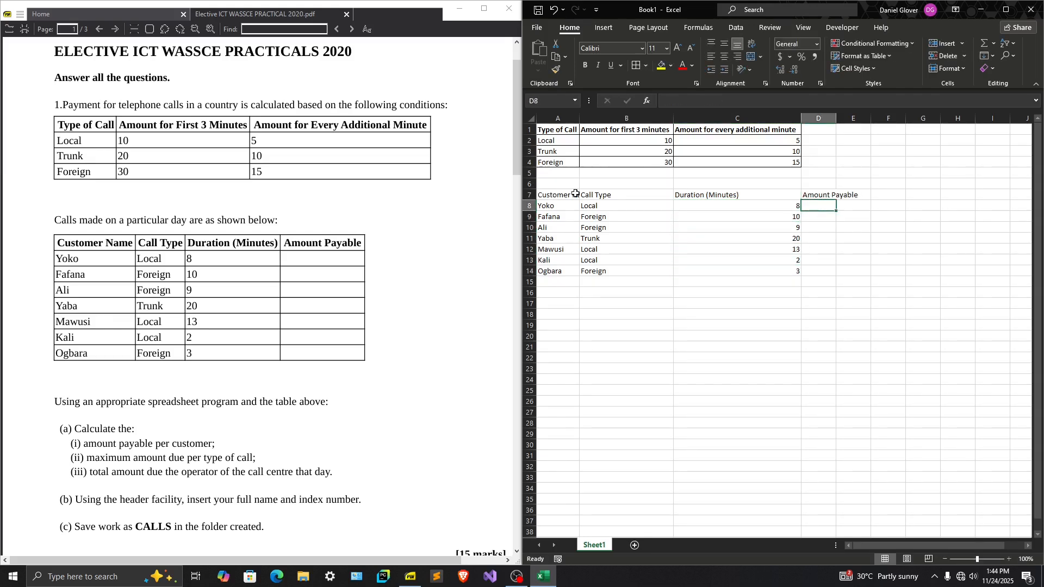
Autofit the column widths of the whole sheet and apply all borders to the calls table in A7:D14
left_click(531, 119)
double_click(580, 118)
left_click_drag(553, 195, 828, 274)
left_click(636, 65)
Make the calls table headings in A7:D7 bold
left_click_drag(565, 195, 859, 198)
key("ctrl+b")
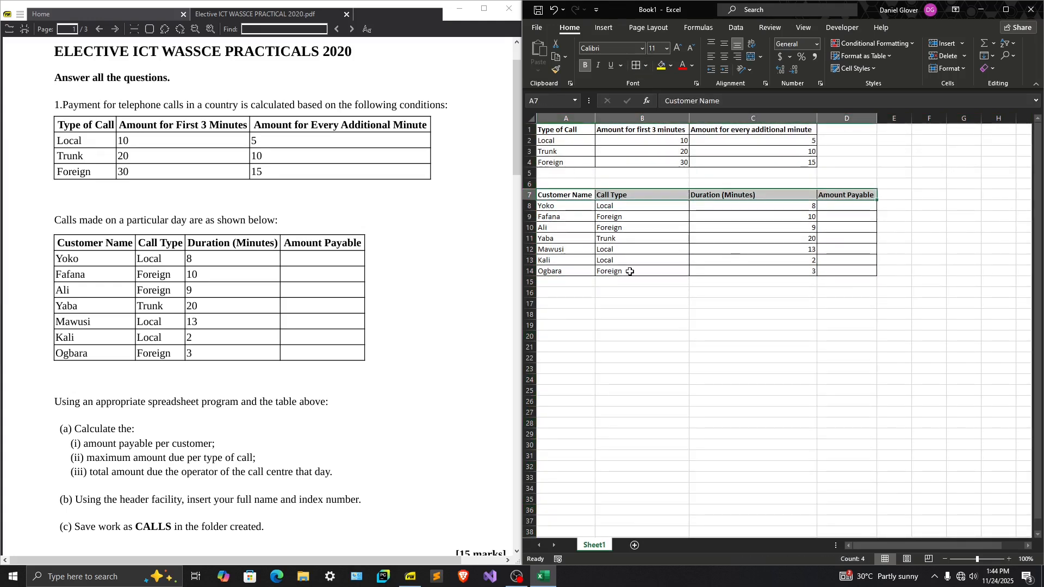
left_click(753, 292)
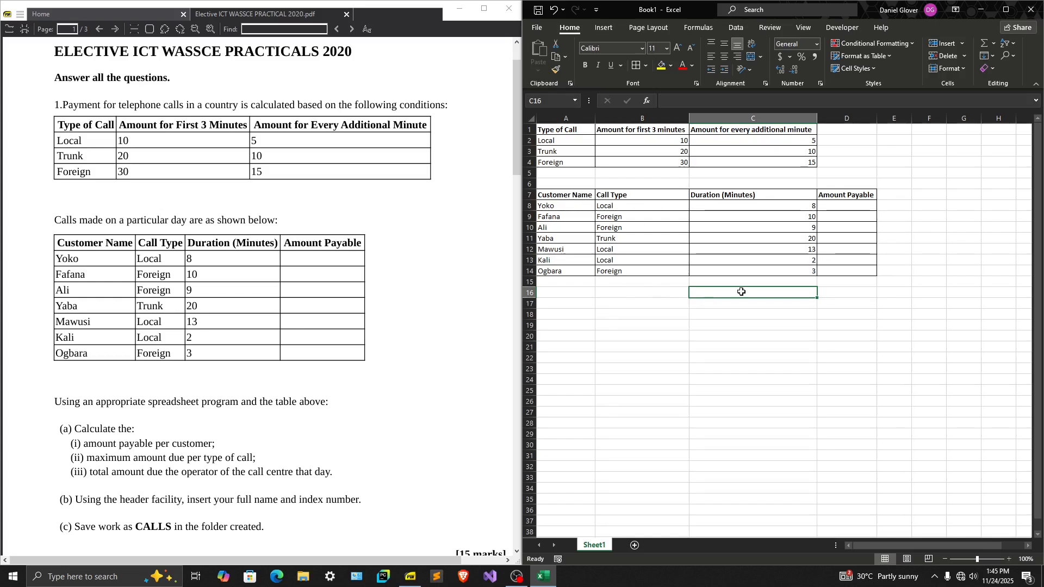
Select the empty Amount Payable cells D8:D14
left_click_drag(834, 205, 837, 269)
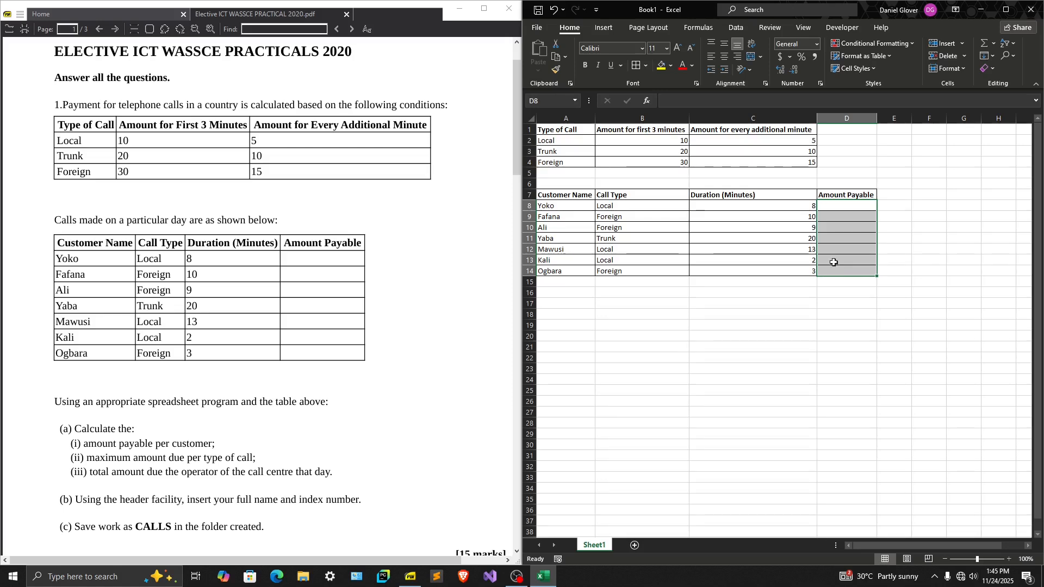
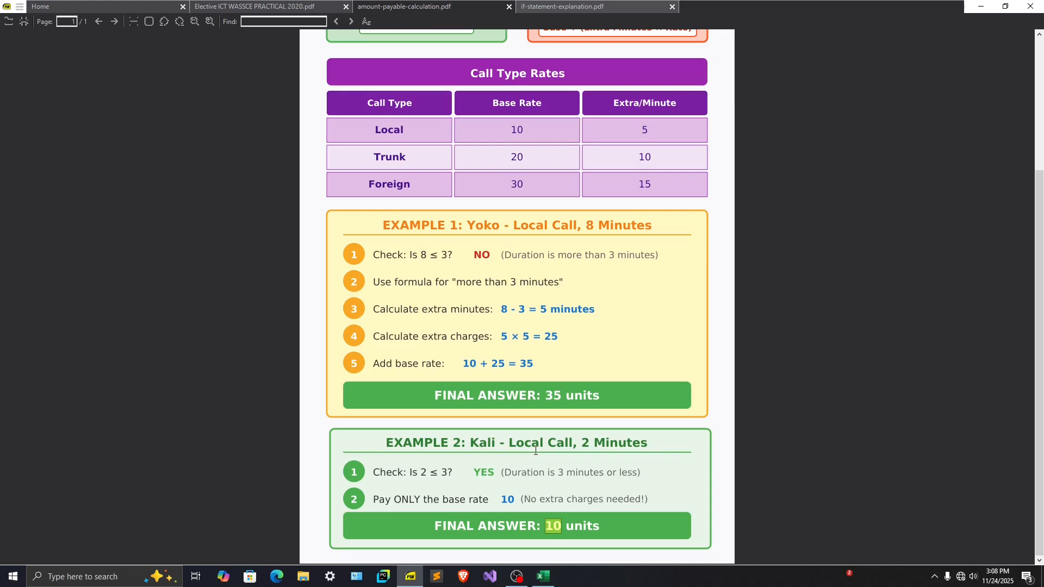
scroll(536, 451, "up", 3)
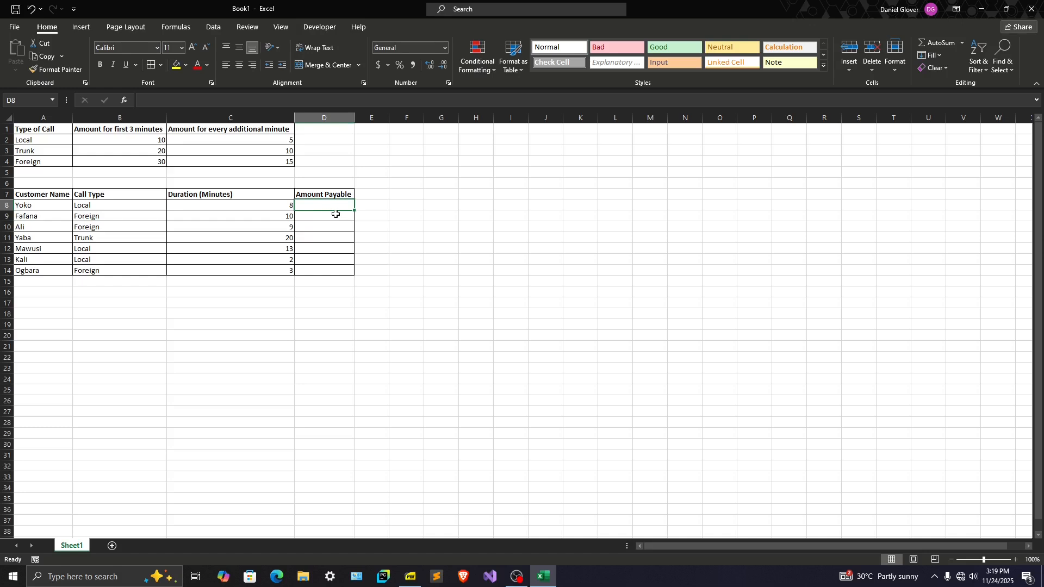
left_click(331, 215)
left_click_drag(324, 205, 321, 273)
left_click(328, 208)
left_click(339, 214)
left_click(329, 227)
left_click(326, 207)
left_click(324, 216)
left_click(322, 207)
left_click(322, 217)
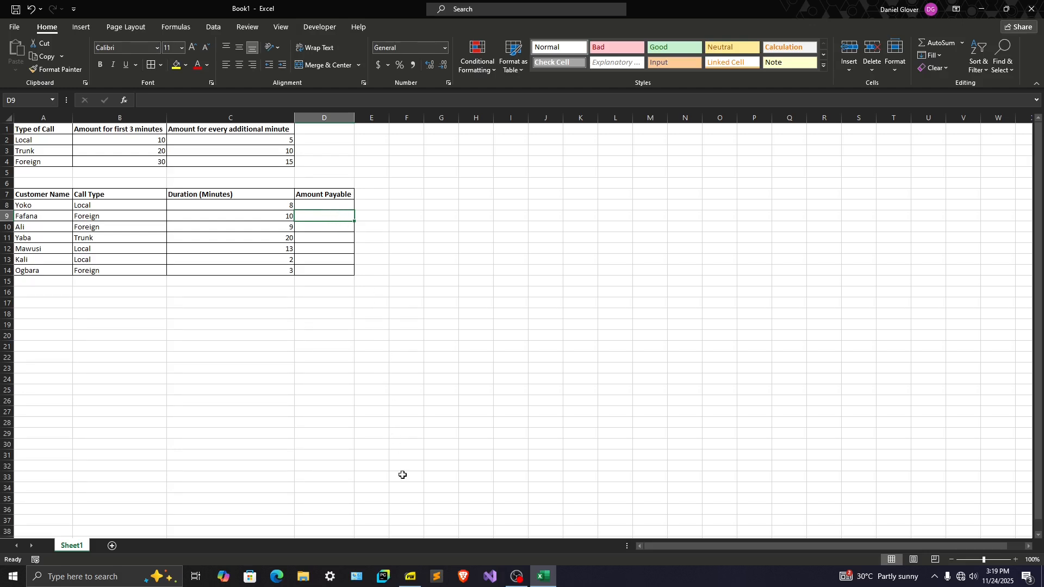
Switch to if-statement-explanation.pdf in SumatraPDF and examine how the IF function begins: equals sign, function name and opening bracket
left_click(405, 584)
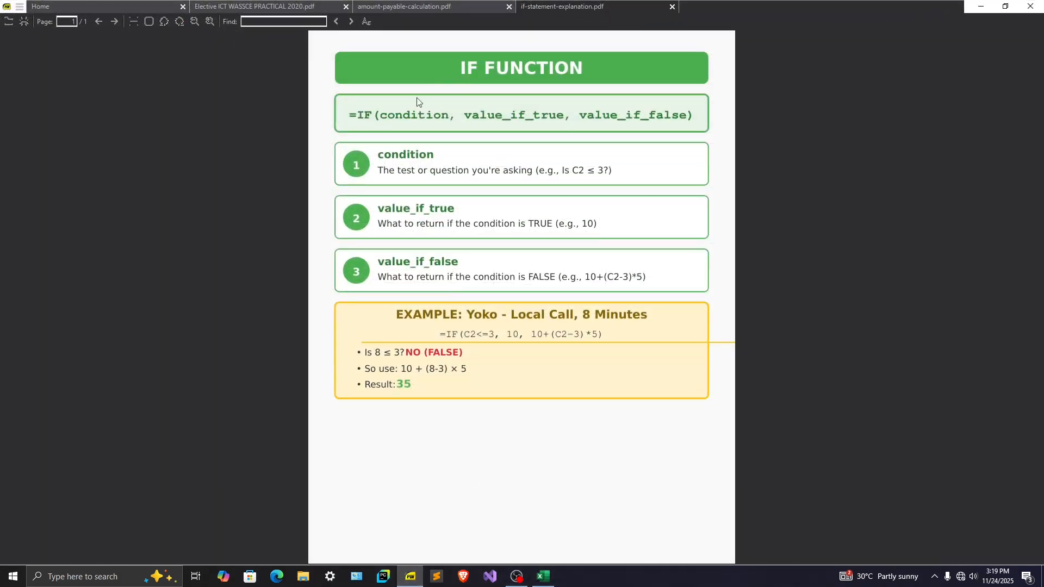
left_click_drag(351, 116, 693, 121)
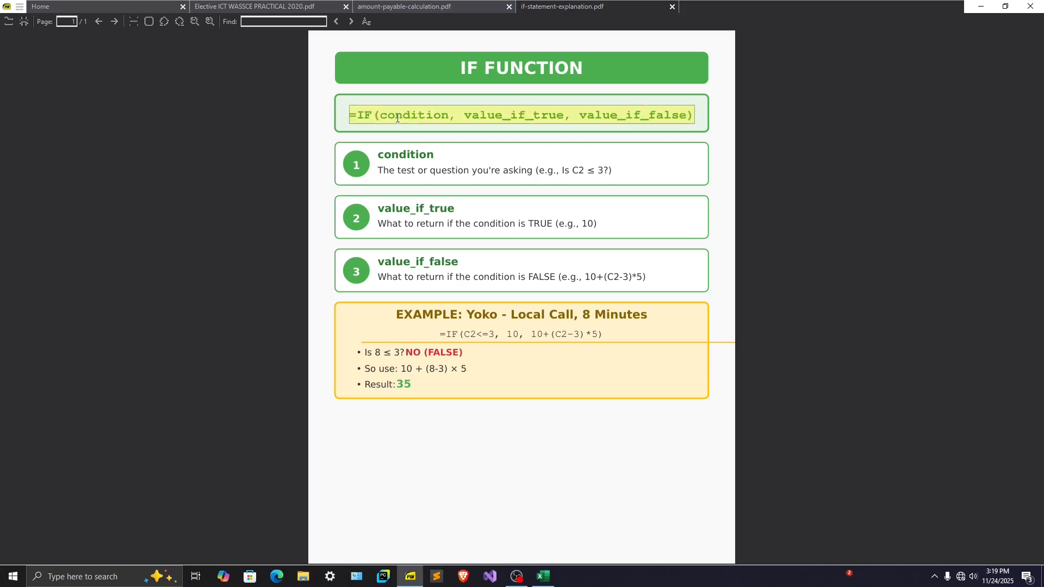
left_click(352, 116)
left_click_drag(354, 115, 360, 117)
double_click(363, 116)
left_click(383, 114)
double_click(376, 115)
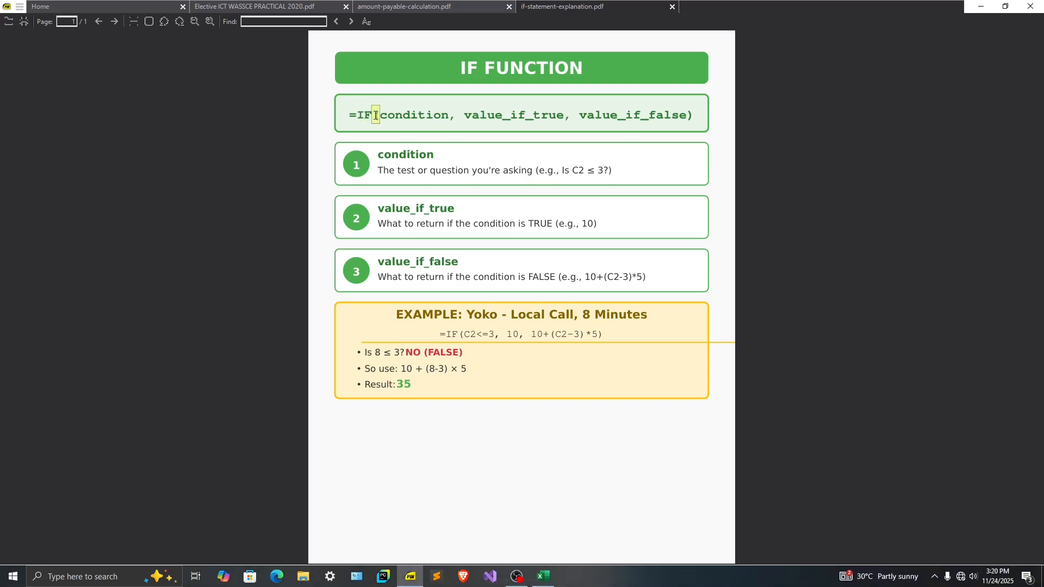
Examine the IF function's three comma-separated arguments: condition, value_if_true and value_if_false
double_click(399, 114)
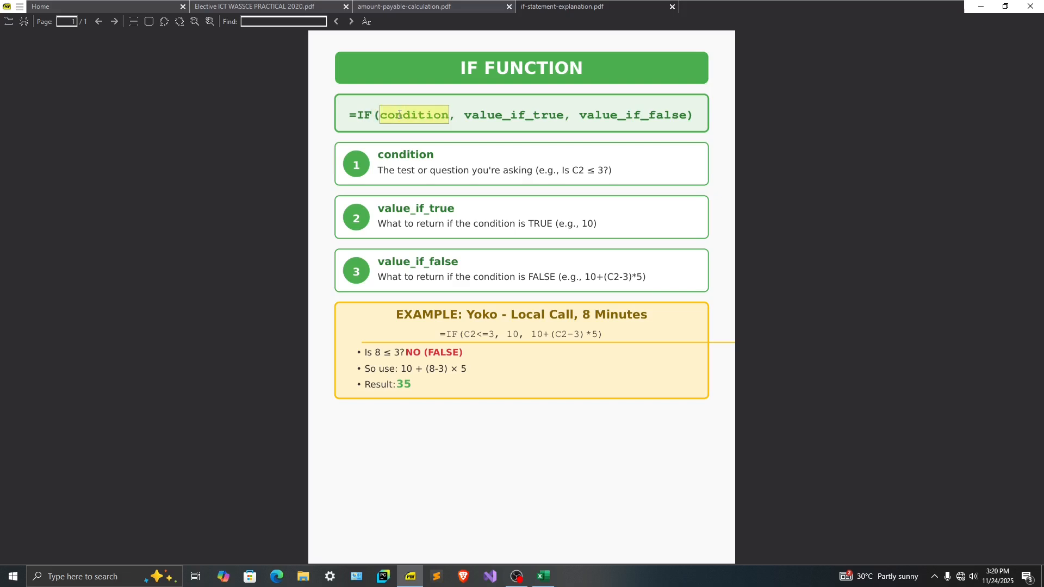
double_click(456, 115)
left_click_drag(466, 116, 689, 118)
double_click(567, 118)
left_click(689, 117)
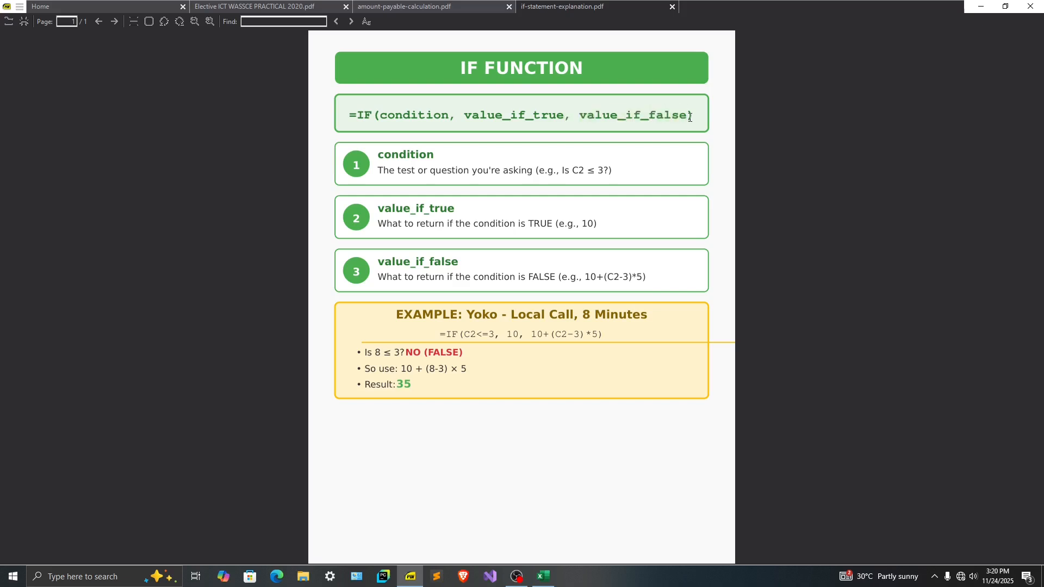
double_click(451, 115)
double_click(569, 115)
double_click(414, 115)
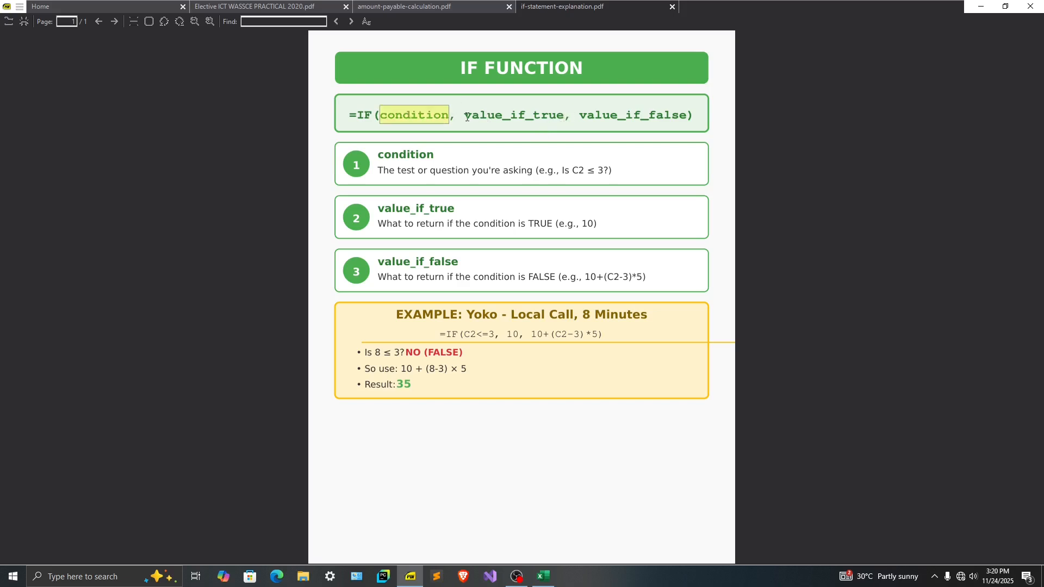
left_click_drag(463, 116, 565, 116)
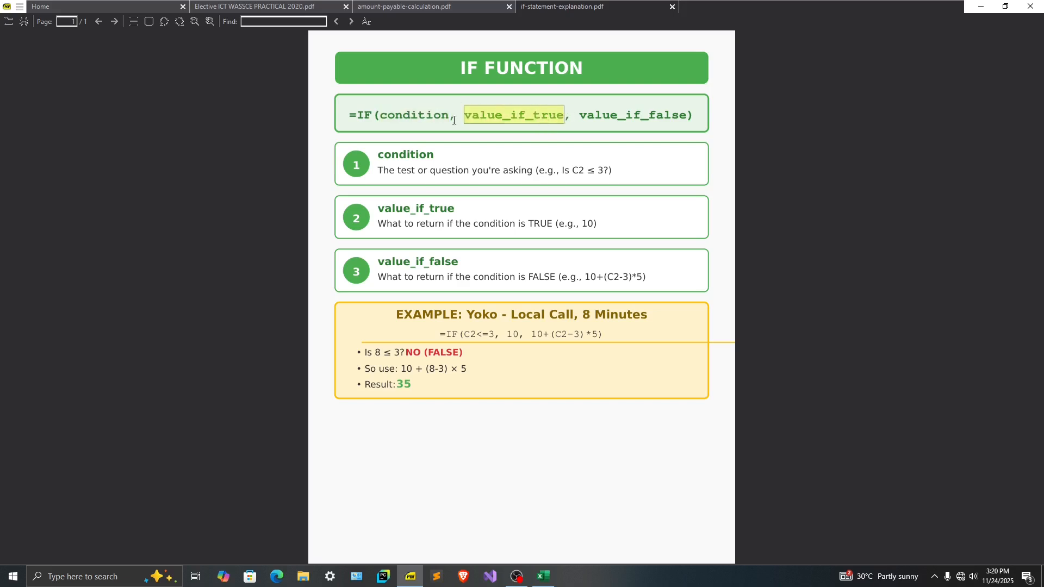
left_click(400, 115)
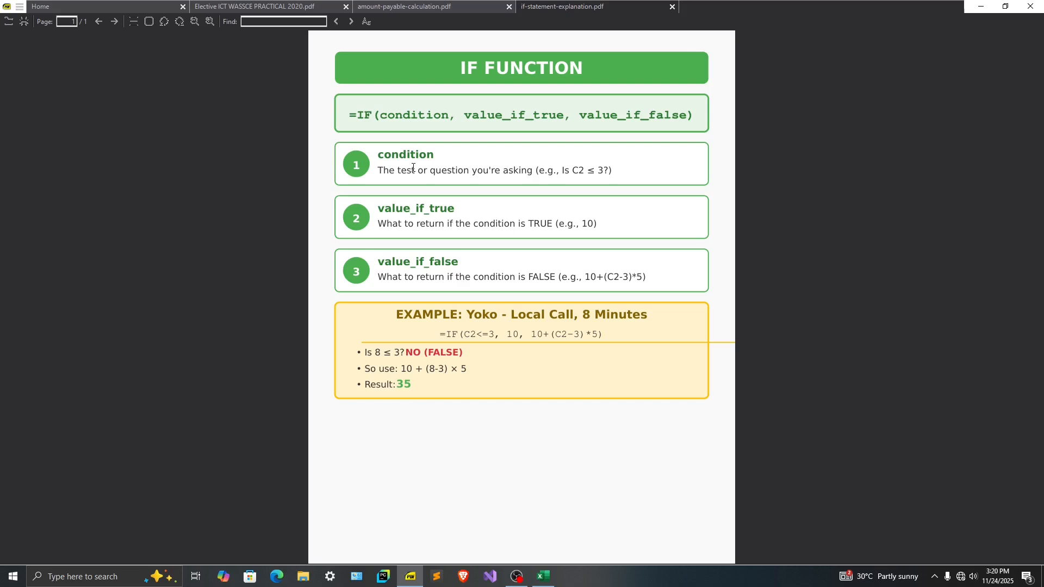
double_click(411, 117)
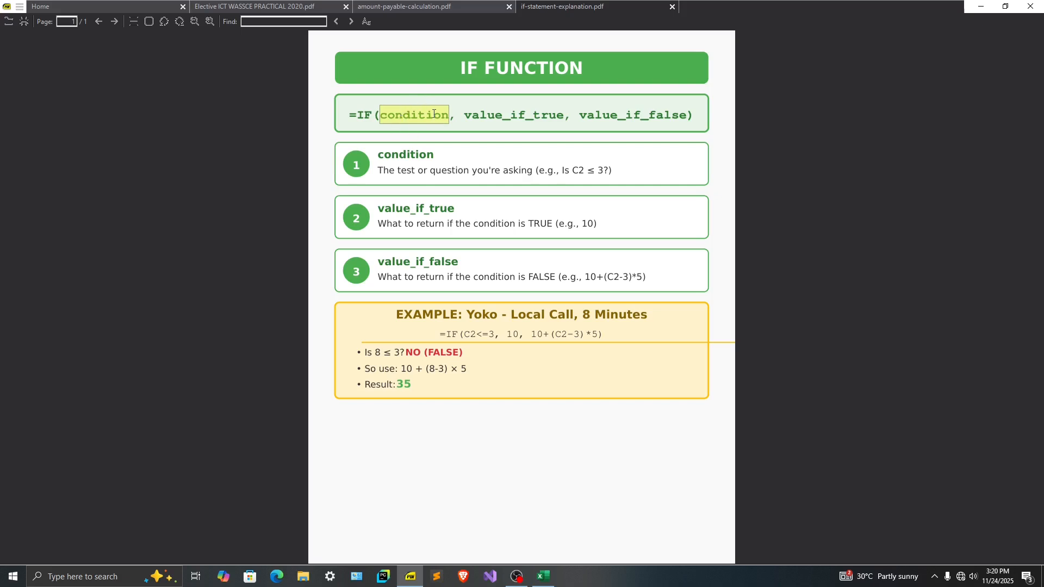
left_click_drag(479, 117, 689, 115)
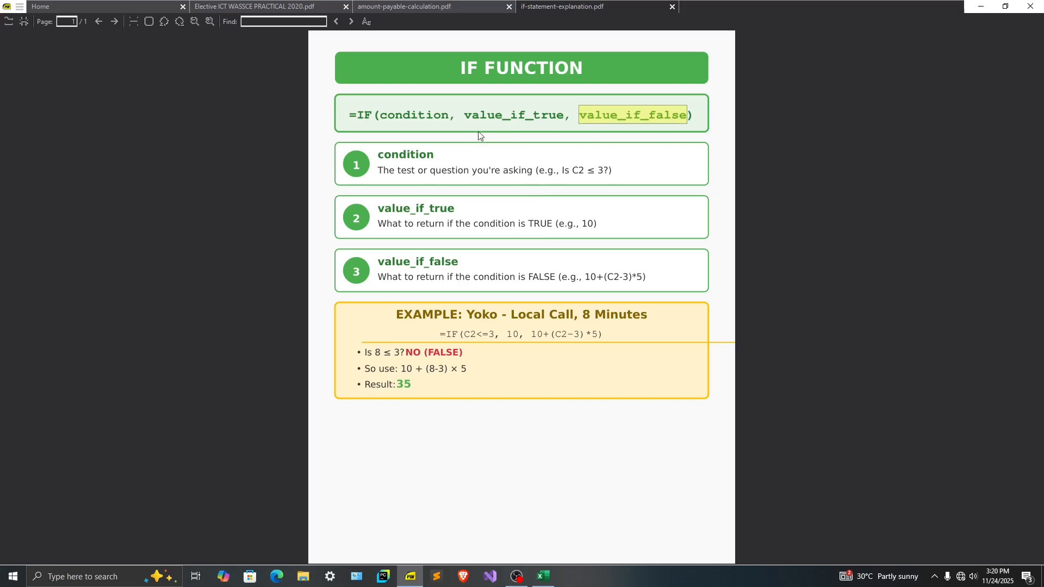
left_click(416, 117)
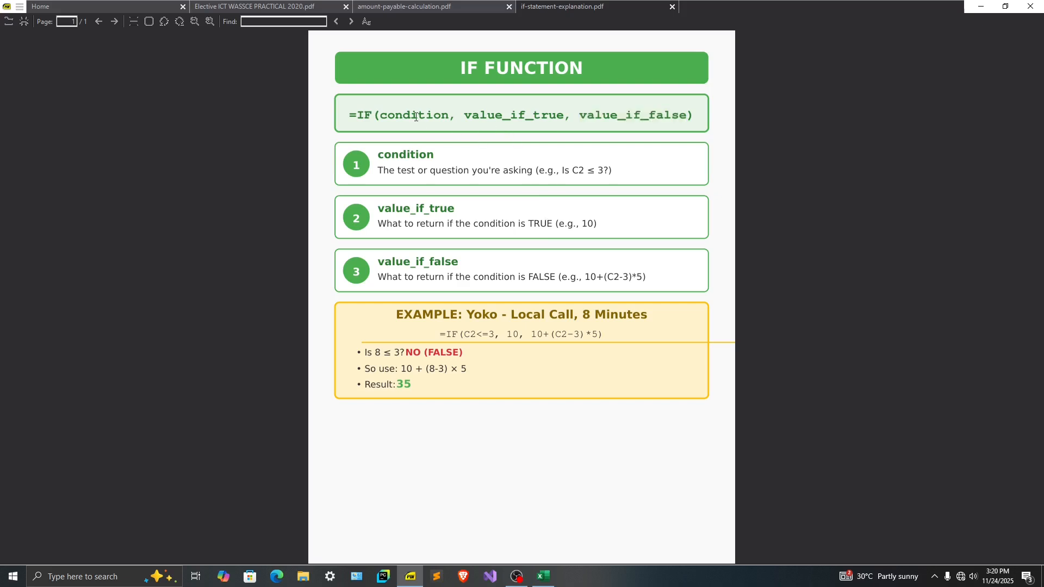
double_click(416, 117)
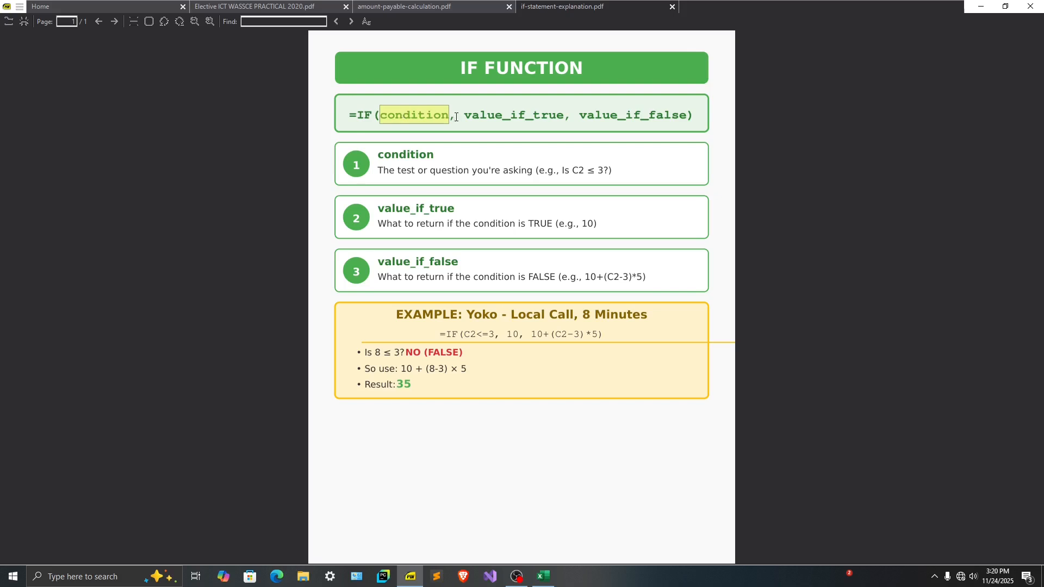
left_click_drag(464, 118, 566, 117)
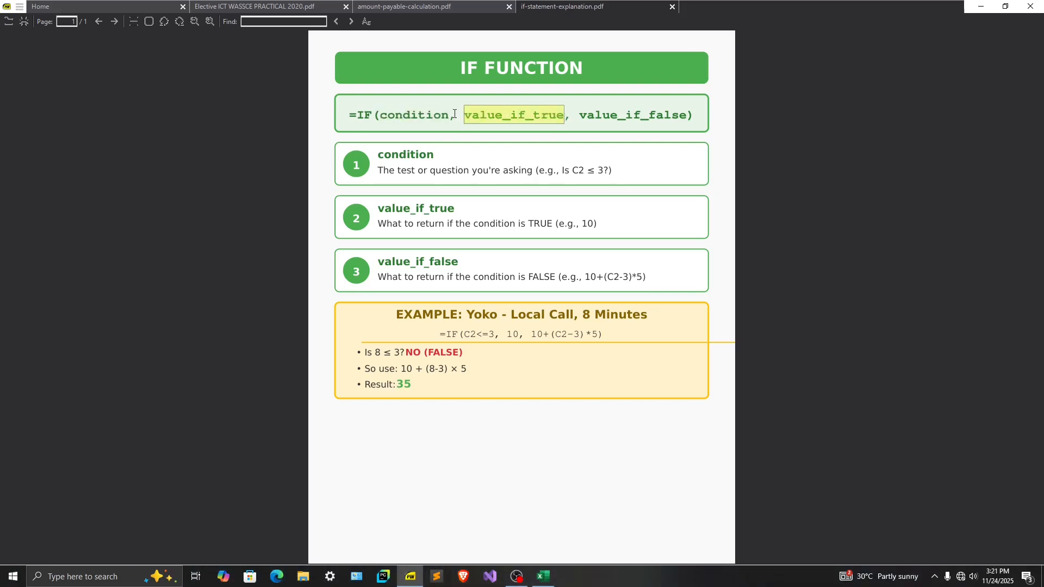
left_click(419, 119)
double_click(419, 119)
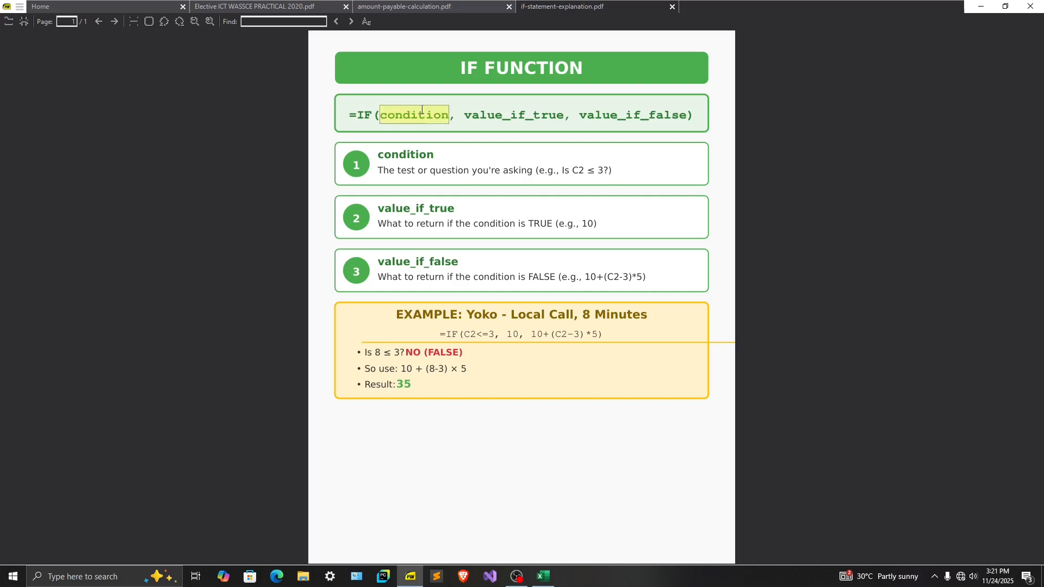
left_click_drag(465, 116, 690, 116)
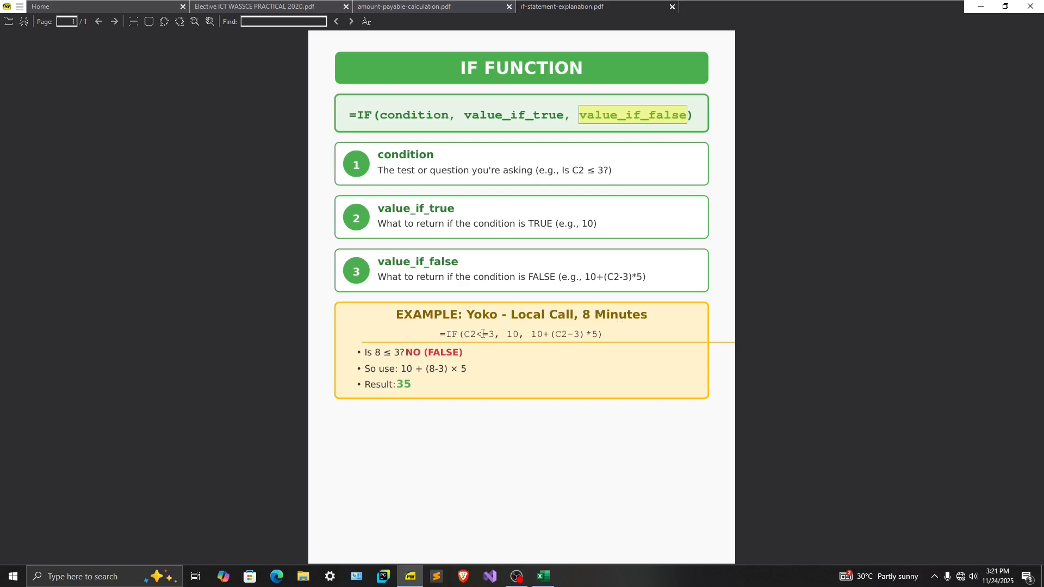
Examine the example formula =IF(C2<=3, 10, 10+(C2-3)*5), concentrating on its condition C2<=3
left_click_drag(439, 335, 605, 333)
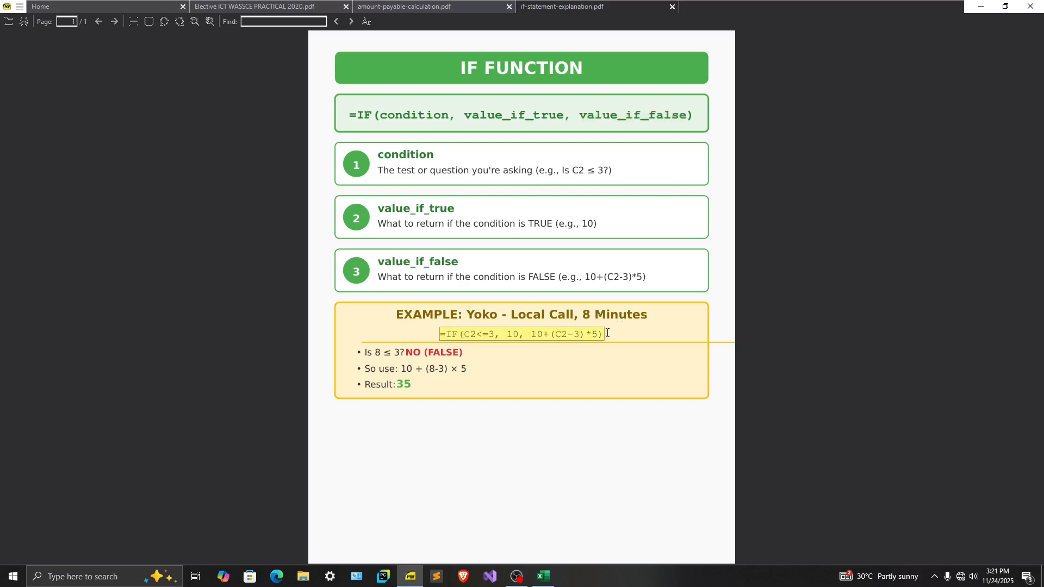
left_click(462, 335)
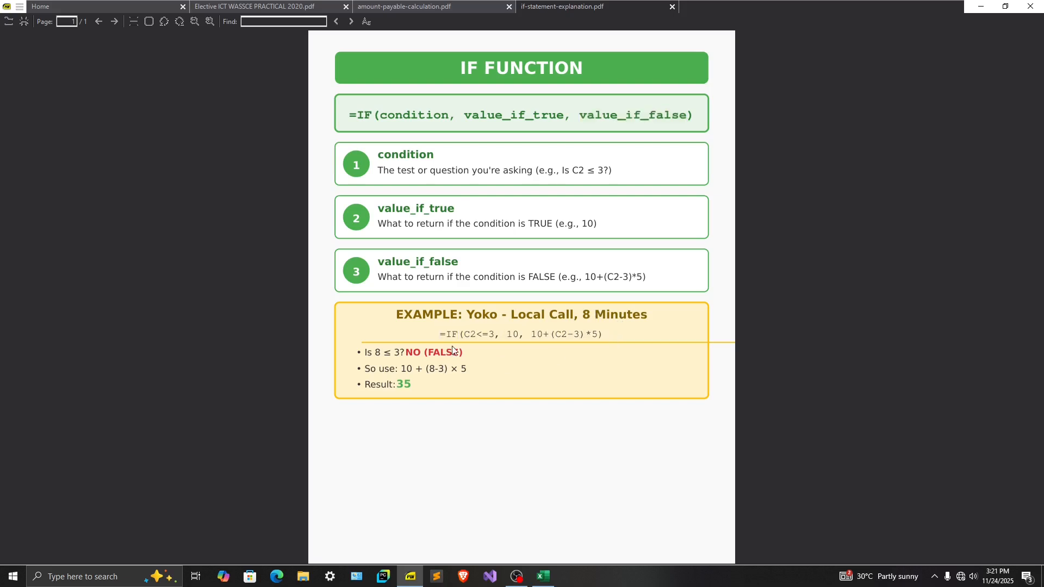
left_click_drag(464, 335, 491, 335)
left_click(467, 335)
left_click_drag(465, 335, 493, 335)
left_click_drag(474, 335, 467, 337)
left_click_drag(506, 333, 597, 335)
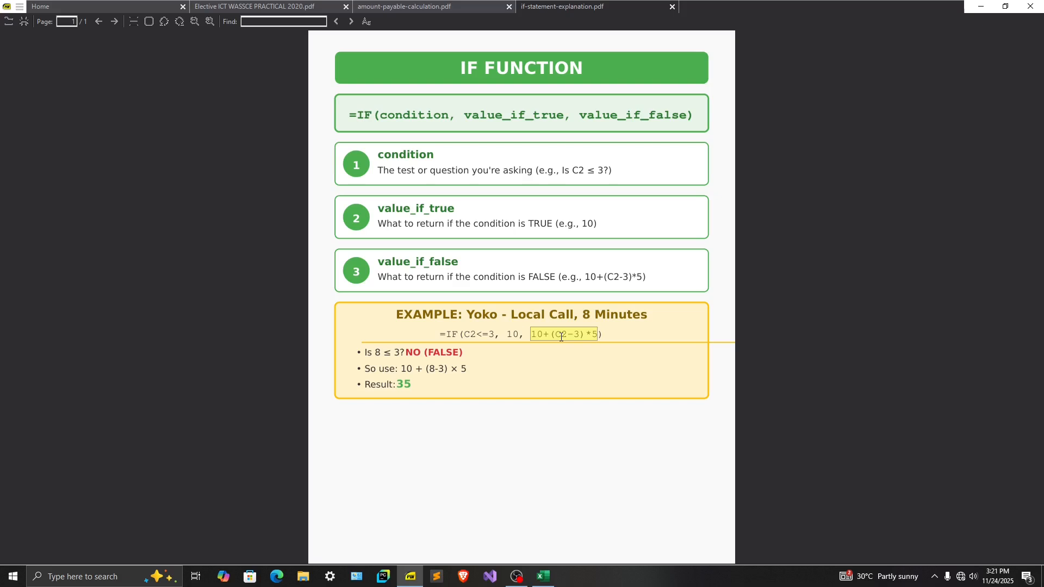
left_click_drag(464, 336, 601, 336)
left_click(496, 337)
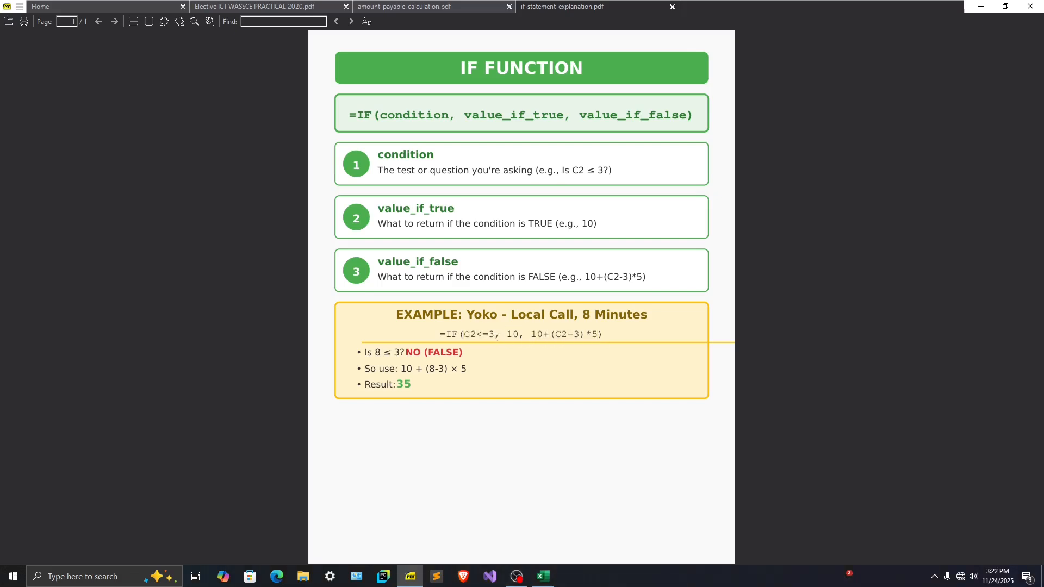
Examine the example formula's true value 10 and false value 10+(C2-3)*5 against the 8-minute local call
left_click_drag(517, 336, 526, 335)
left_click_drag(466, 336, 497, 336)
left_click(474, 336)
mouse_move(465, 335)
left_mouse_down()
mouse_move(520, 335)
mouse_move(469, 331)
left_mouse_up()
left_click_drag(531, 334, 598, 335)
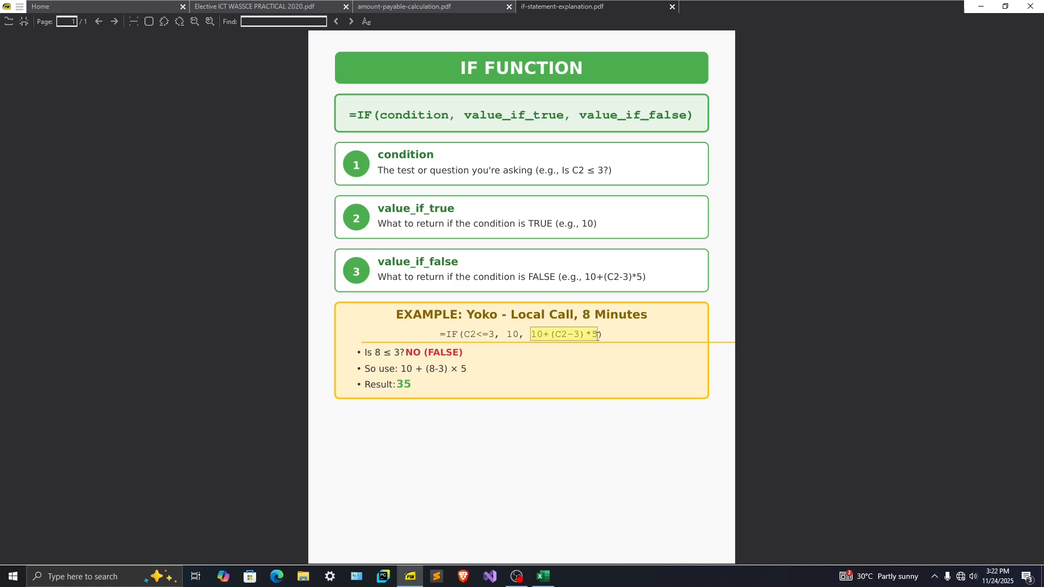
double_click(538, 335)
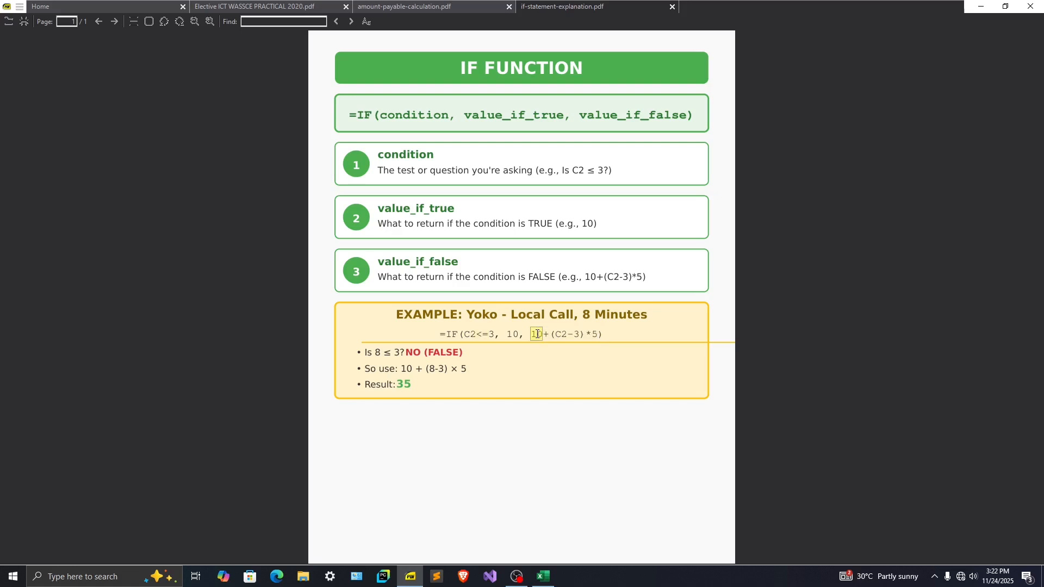
left_click(554, 334)
mouse_move(557, 335)
left_mouse_down()
mouse_move(580, 334)
mouse_move(562, 334)
left_mouse_up()
left_click_drag(583, 315, 648, 317)
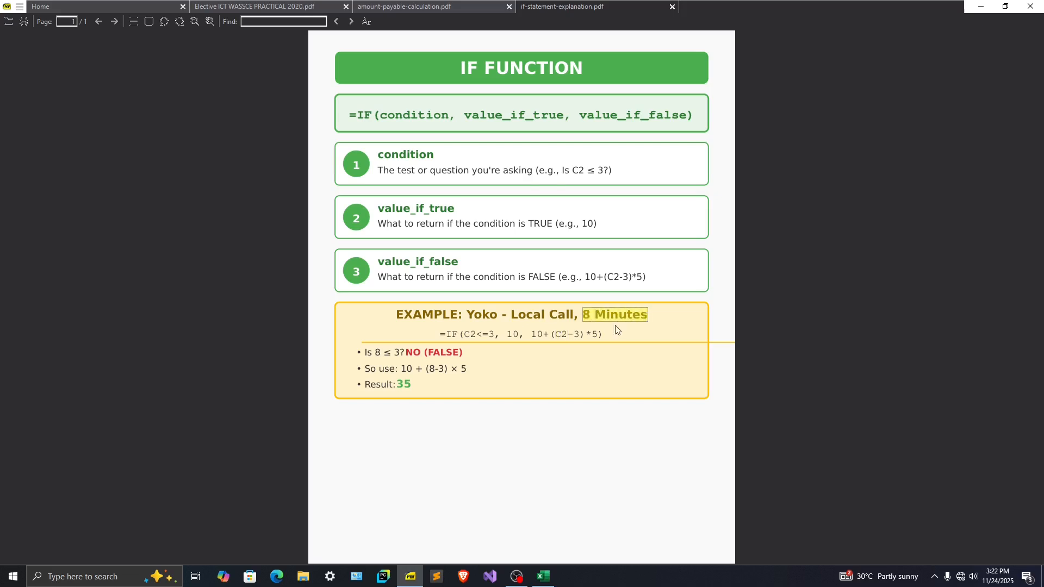
left_click_drag(555, 334, 567, 335)
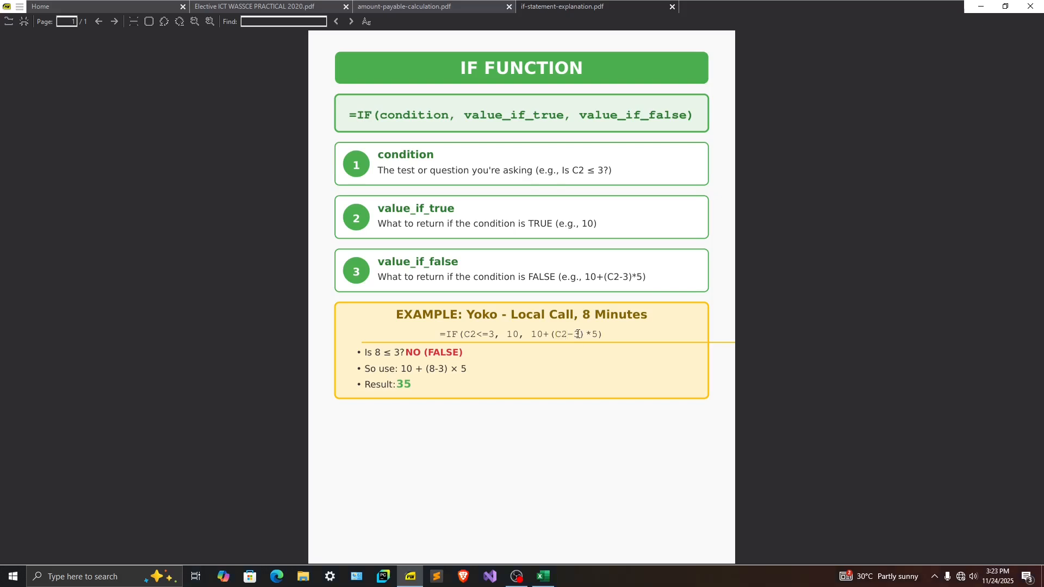
left_click_drag(591, 334, 598, 335)
mouse_move(526, 335)
left_mouse_down()
mouse_move(598, 334)
mouse_move(538, 335)
left_mouse_up()
Review the worked evaluation of the 8-minute local call example, from the condition check to the calculated result
left_click_drag(407, 354, 459, 354)
mouse_move(508, 334)
left_mouse_down()
mouse_move(519, 334)
mouse_move(468, 340)
mouse_move(521, 337)
left_mouse_up()
left_click(405, 370)
left_click_drag(406, 371, 473, 370)
mouse_move(401, 369)
left_mouse_down()
mouse_move(444, 369)
mouse_move(414, 386)
left_mouse_up()
left_click(424, 375)
Switch back to Excel and start an IF formula in D8 with the condition C8<=3
left_click(981, 11)
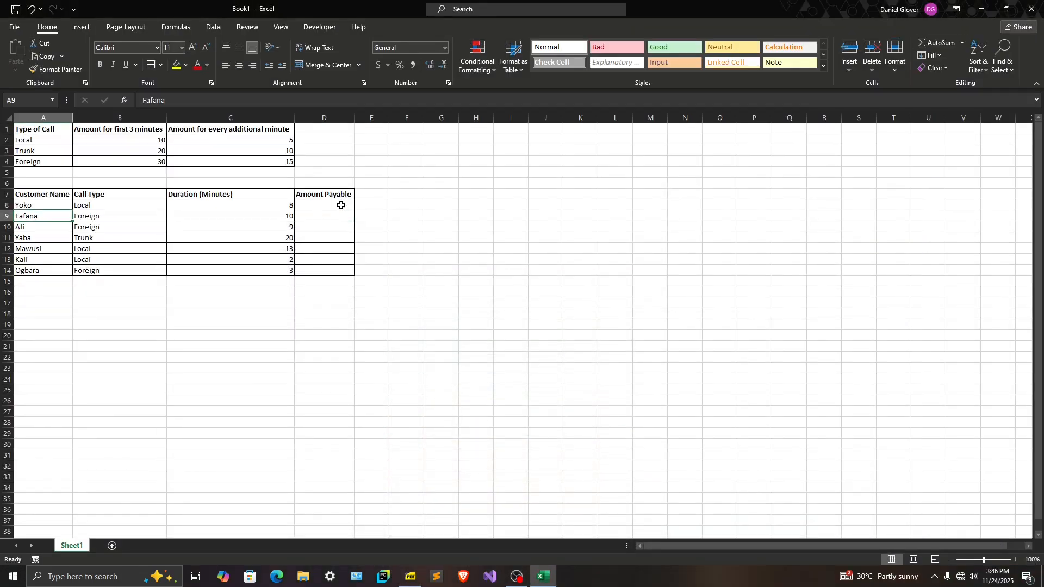
left_click(341, 205)
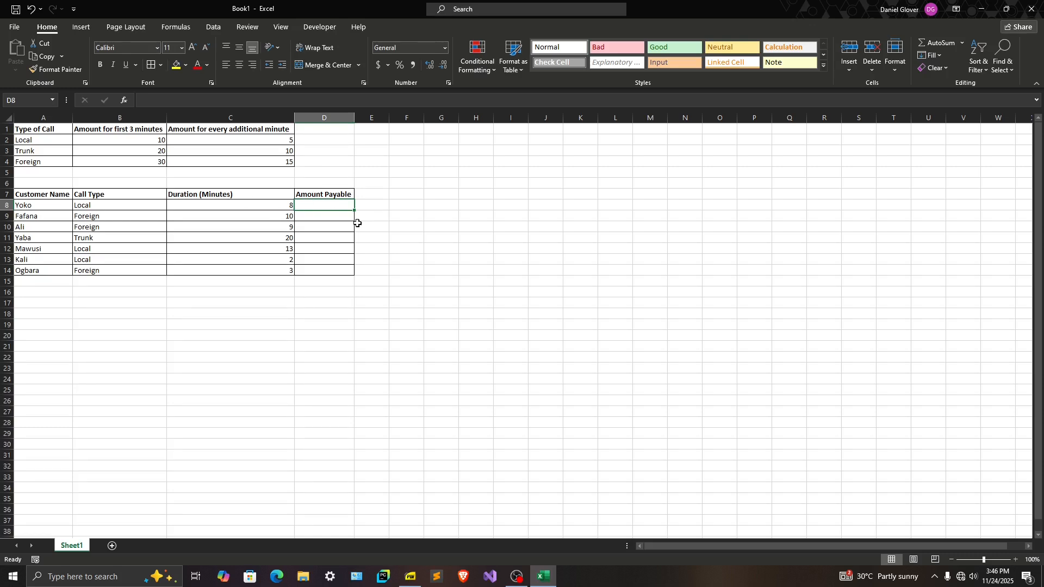
type("=")
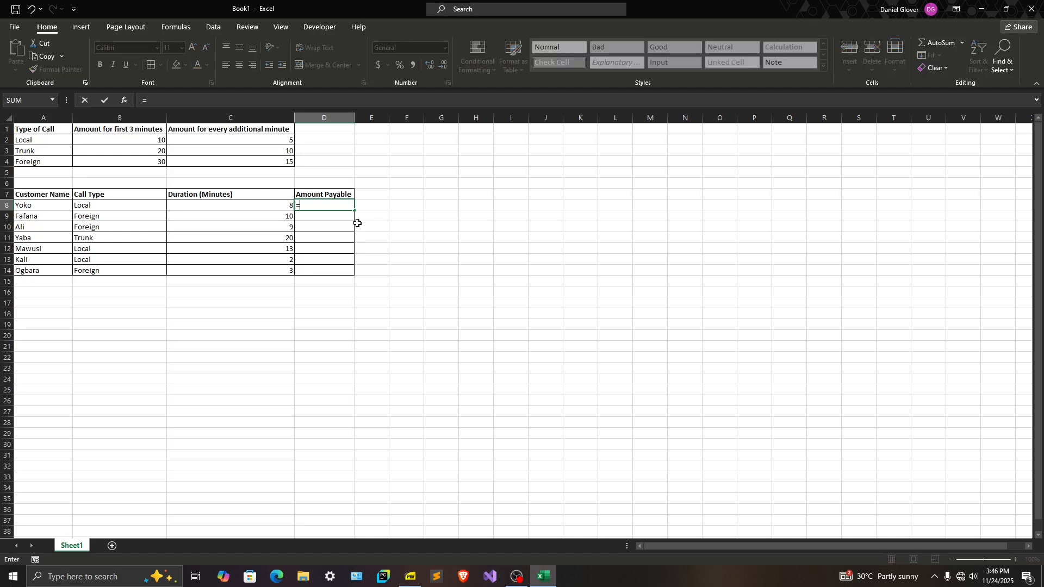
type("IF")
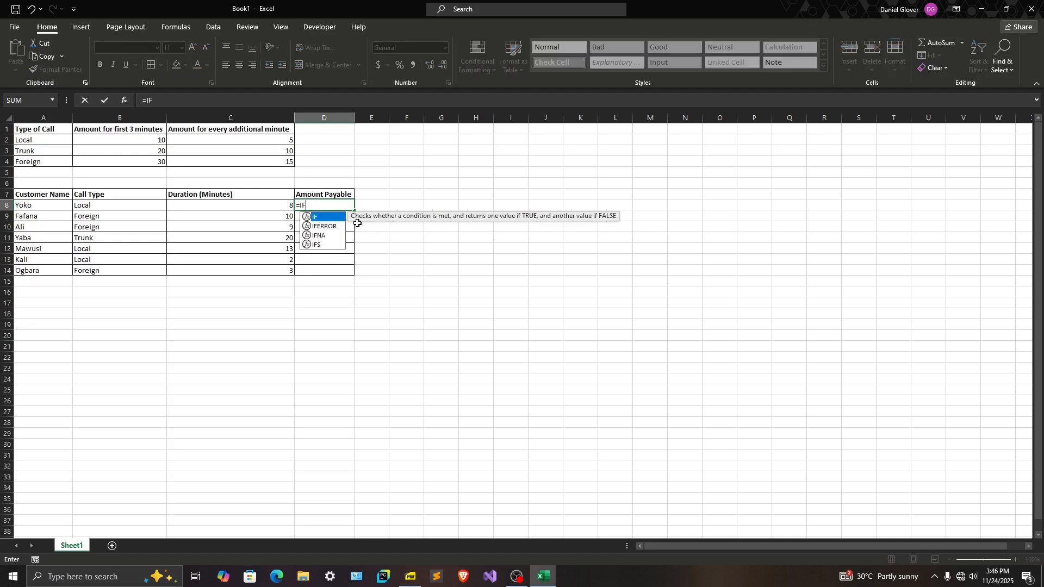
type("(")
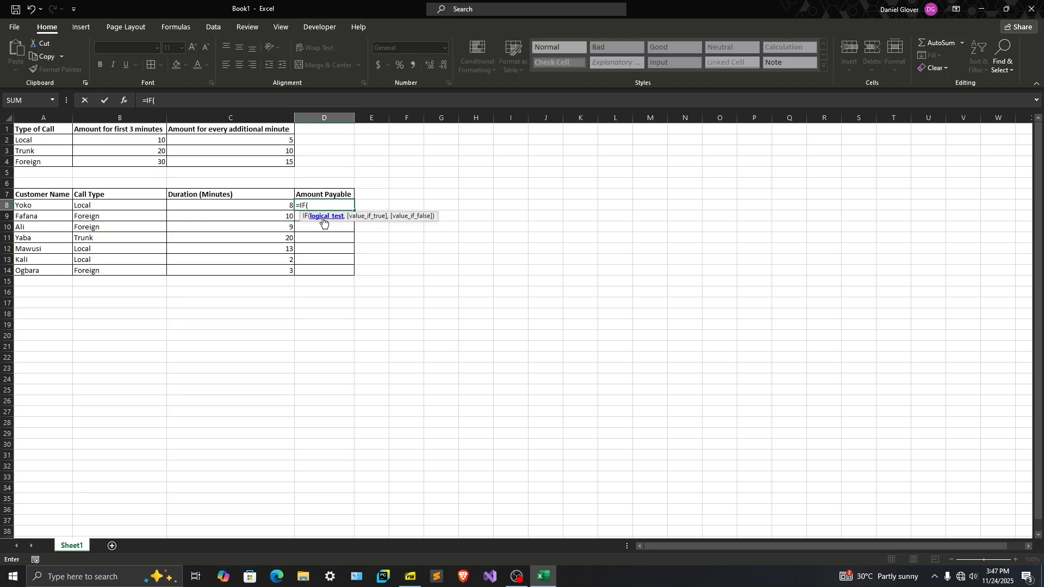
left_click(266, 207)
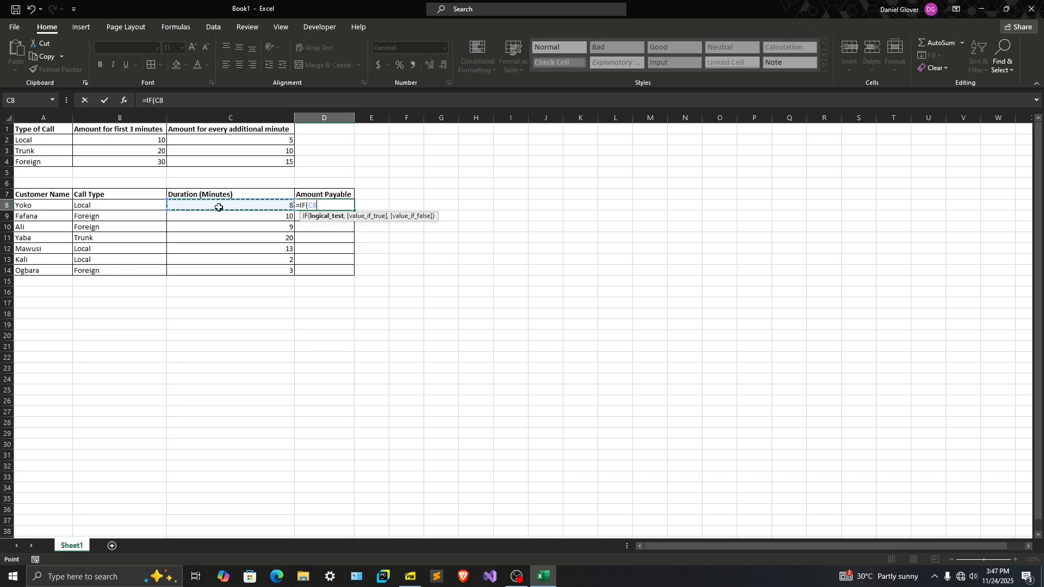
type("<=3,")
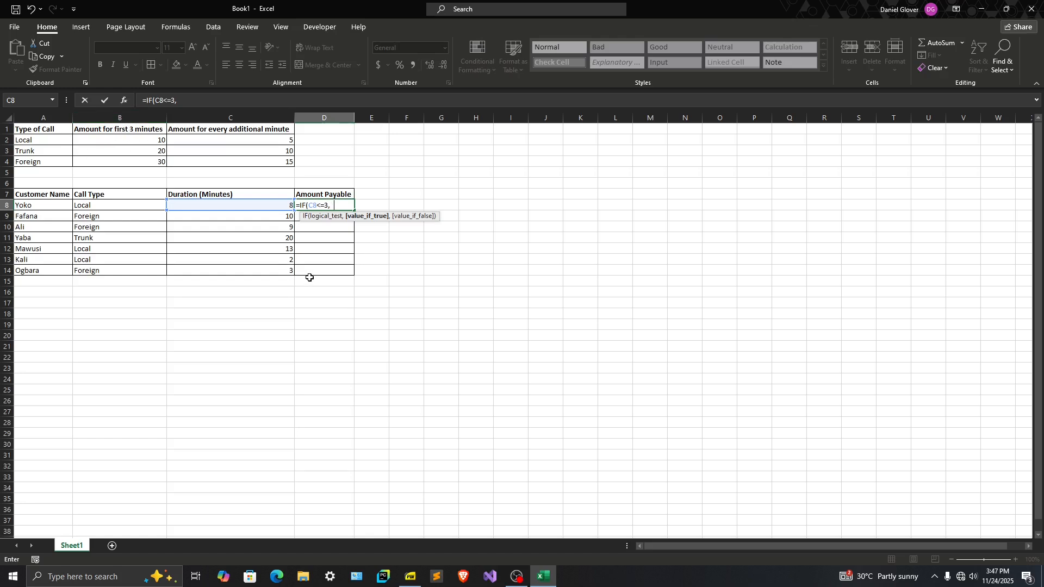
type(",")
Complete the D8 formula as =IF(C8<=3,10,10+(C8-3)*5), accepting Excel's suggested closing bracket
double_click(333, 205)
left_click(340, 205)
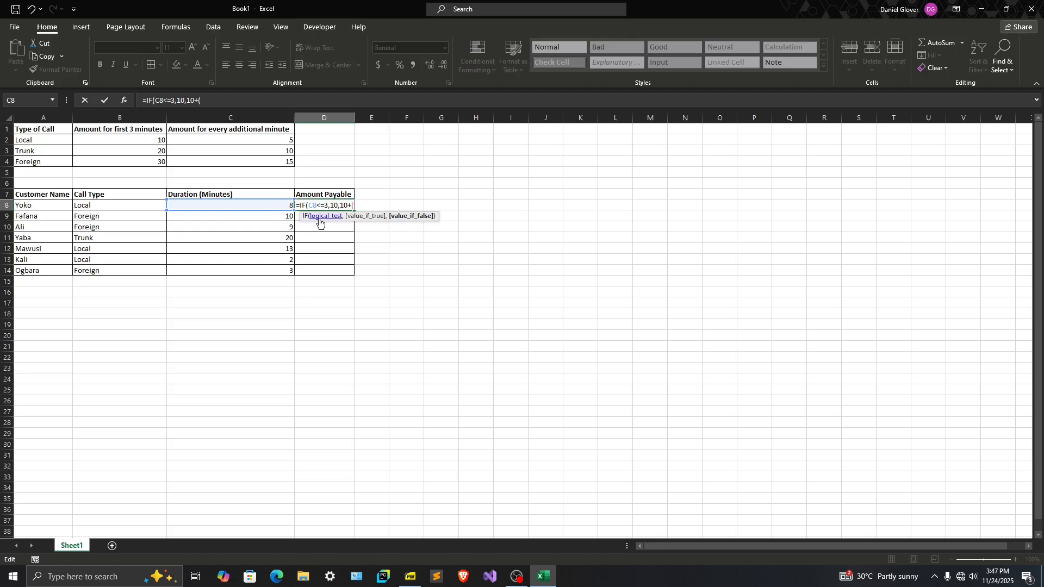
left_click(280, 206)
type("-3)*5")
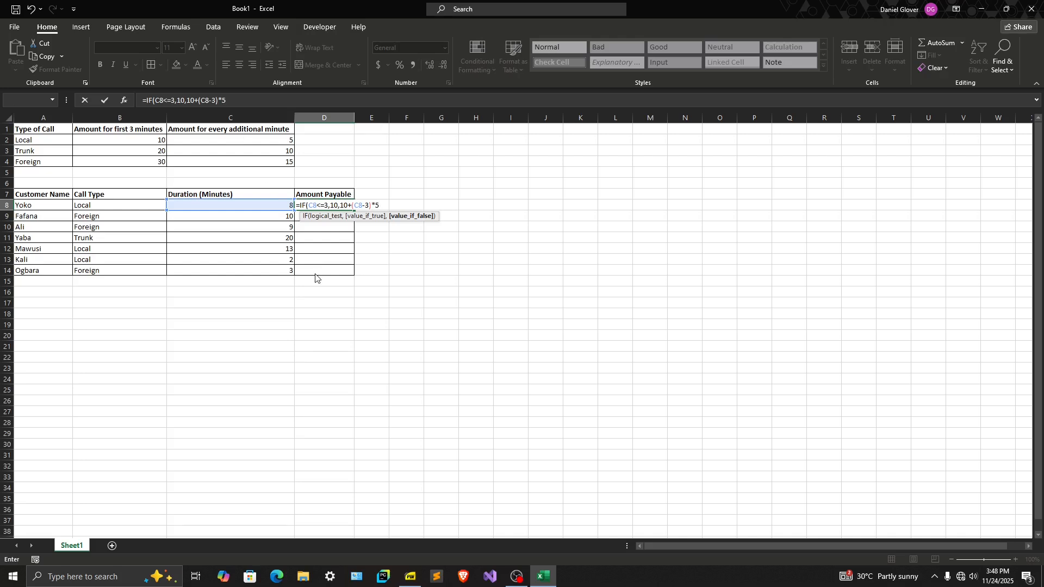
key("Return")
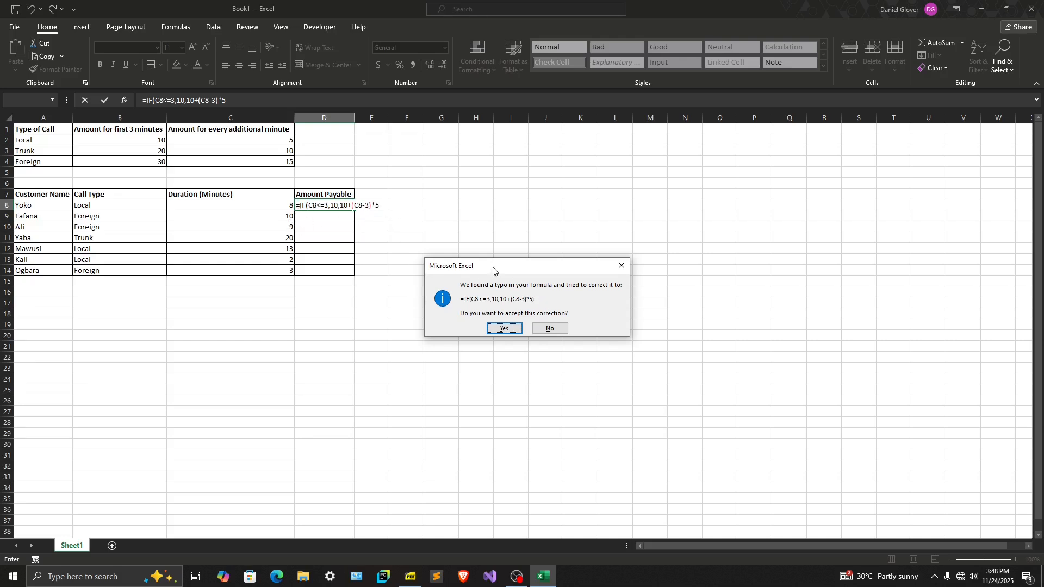
left_click_drag(494, 265, 473, 235)
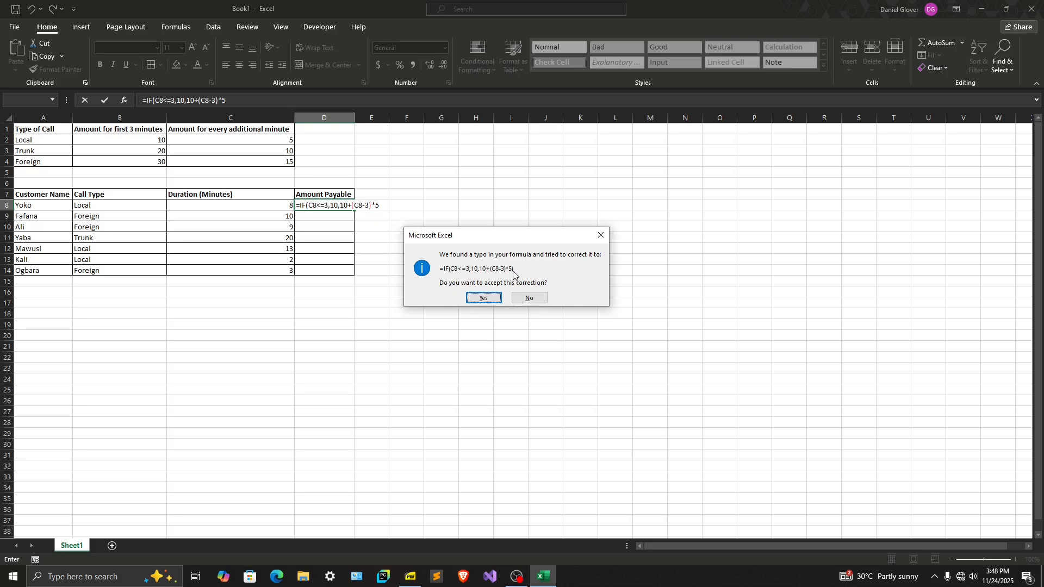
left_click(483, 298)
Review the IF formula in D8 without changing it, and select the empty Amount Payable cell D9
left_click(339, 207)
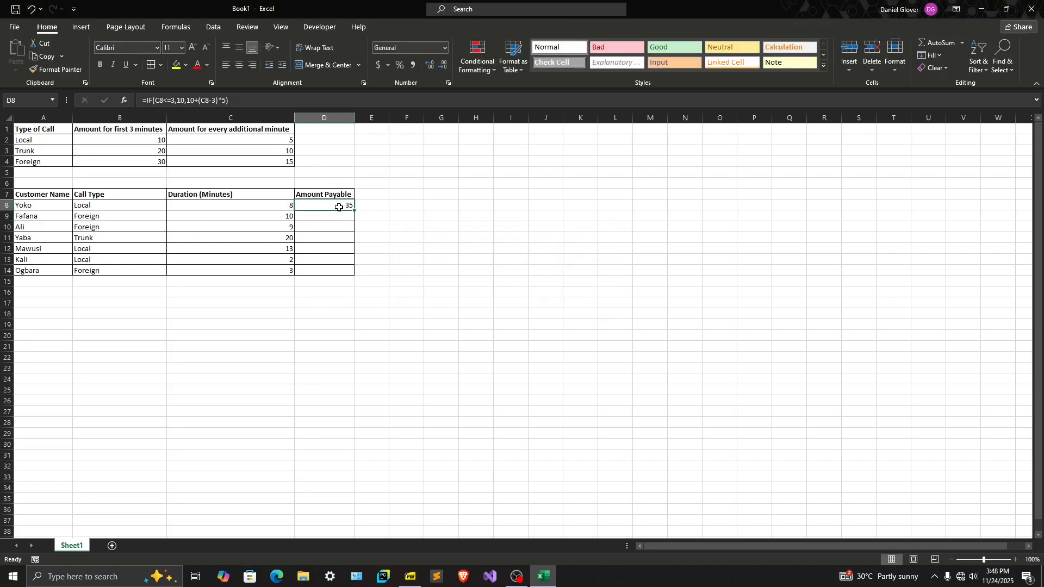
double_click(339, 207)
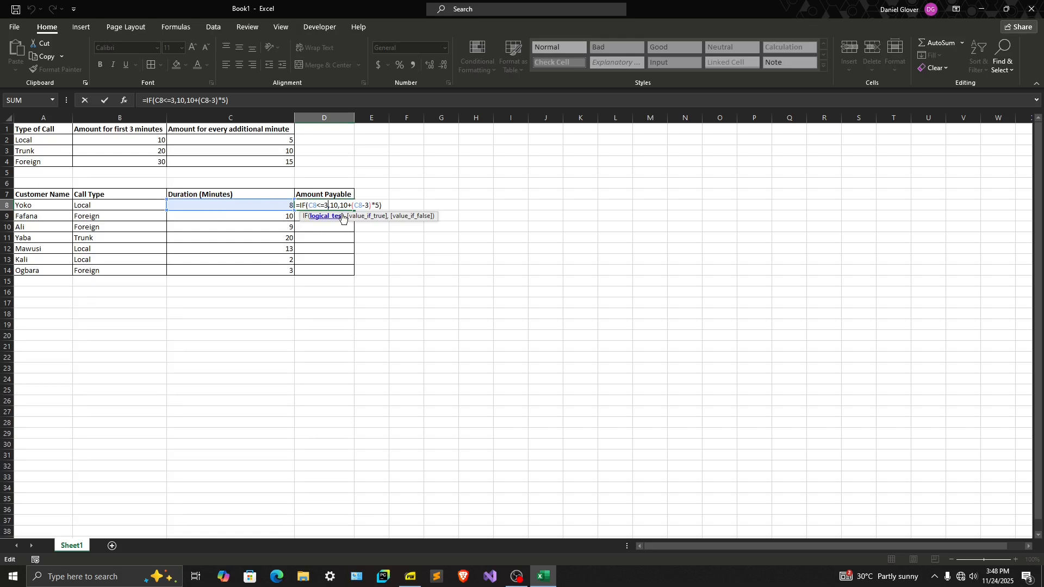
key("Escape")
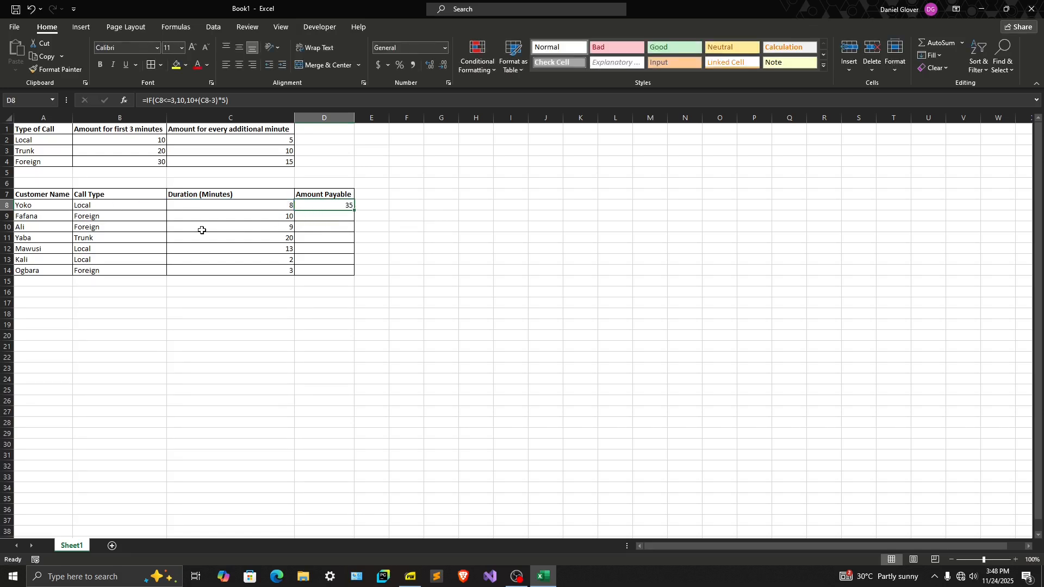
left_click(314, 219)
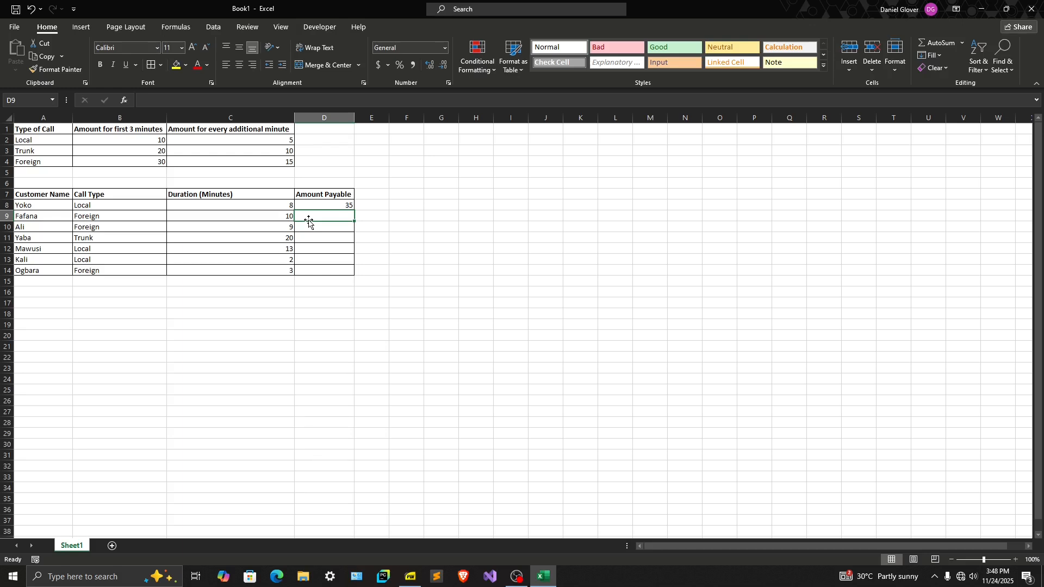
Start an IF formula in D9 with the condition C9<=3 and 30 as the value if true
type("=IF(")
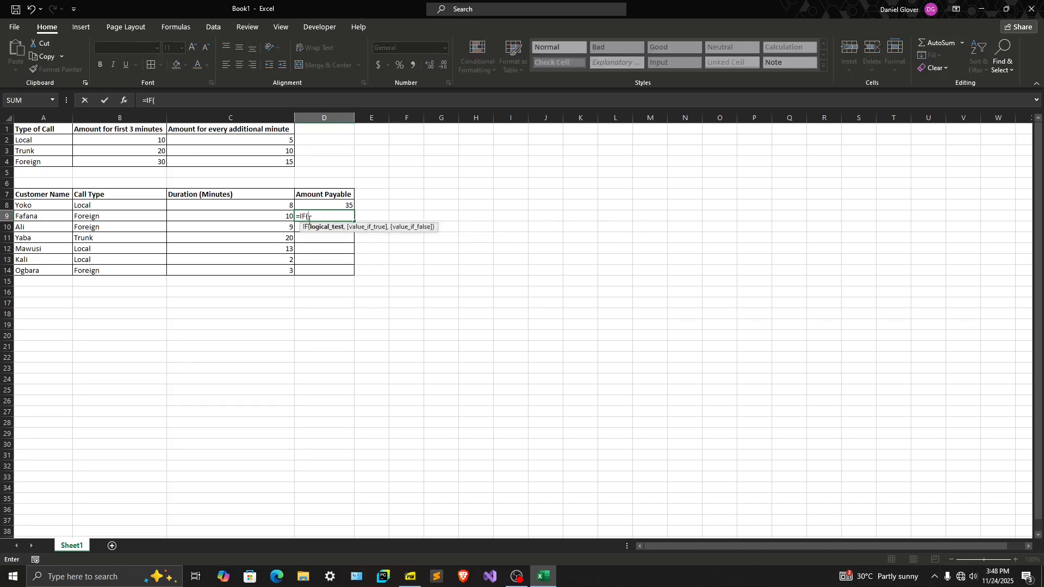
left_click(278, 213)
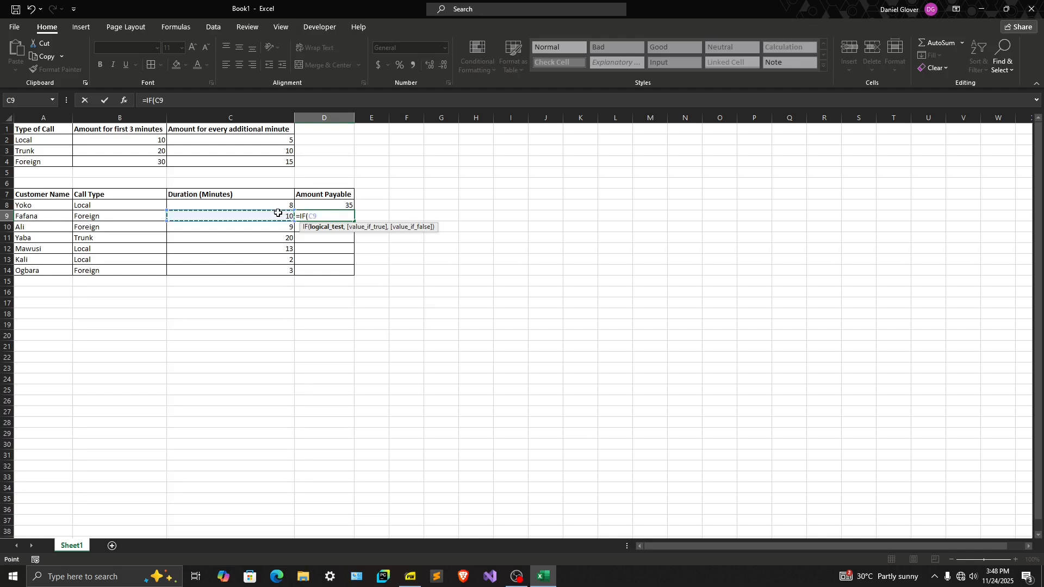
type("<=3,")
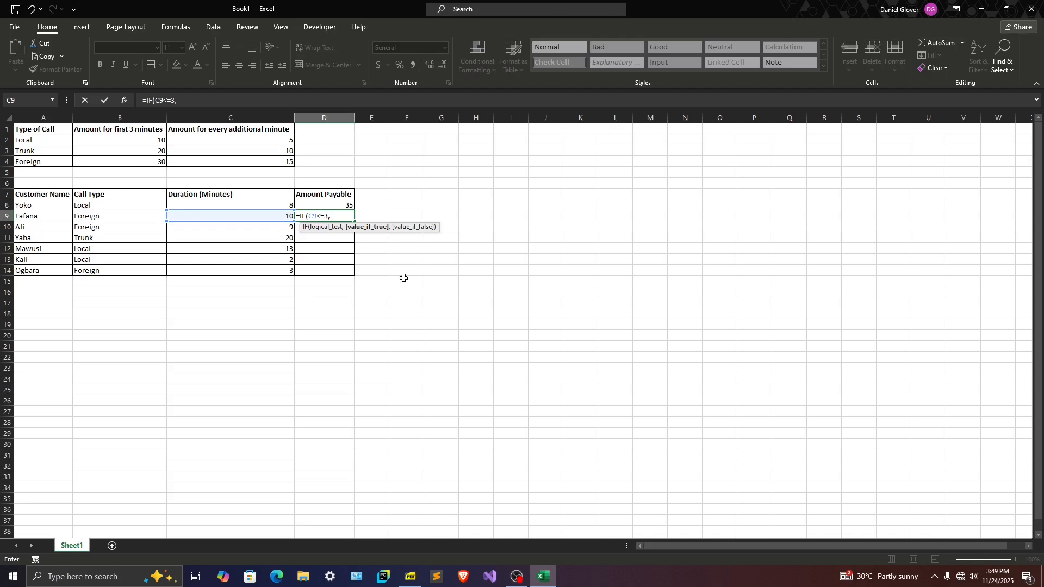
type("30,")
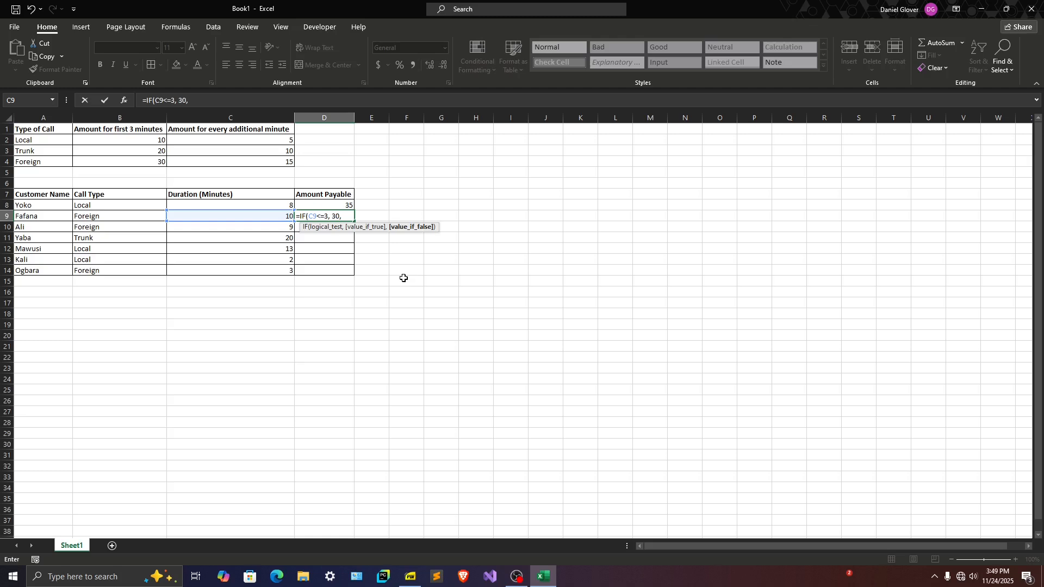
Complete the D9 formula as =IF(C9<=3, 30, 30+(C9-3)*15), declining Excel's suggested correction and adding the missing closing bracket manually
type("0+(C9-3)*15")
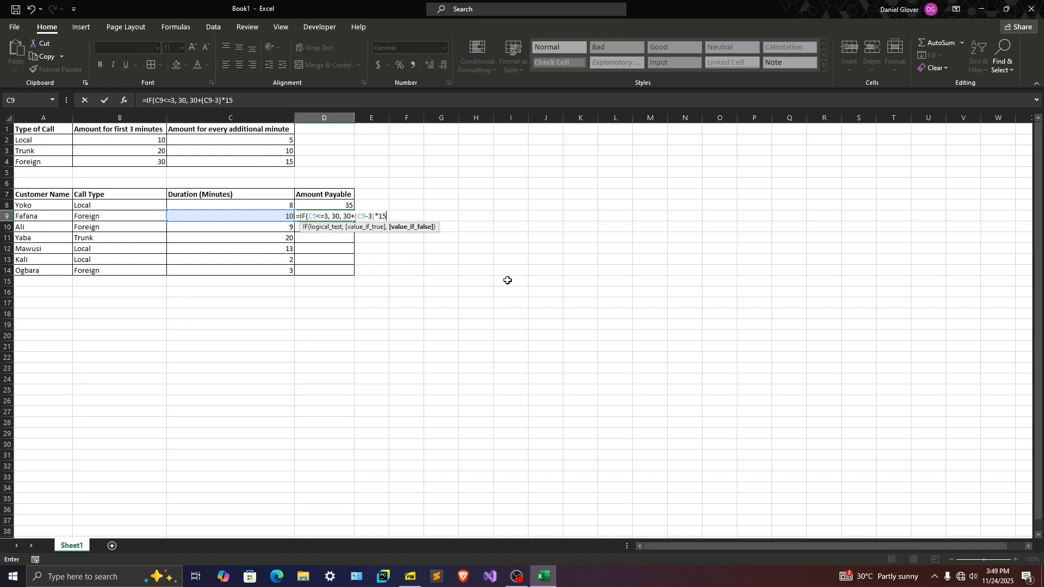
key("Return")
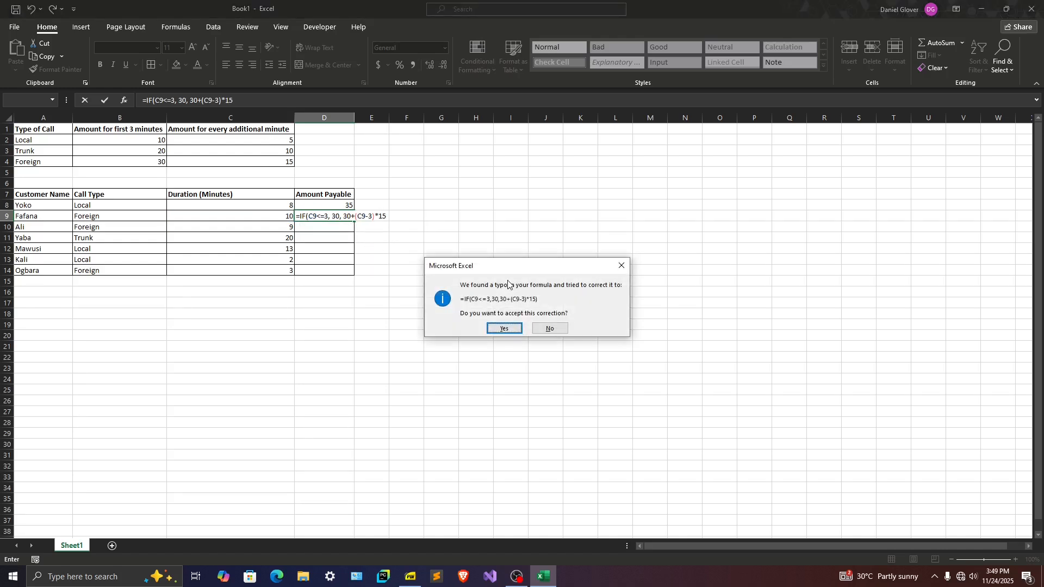
left_click(547, 327)
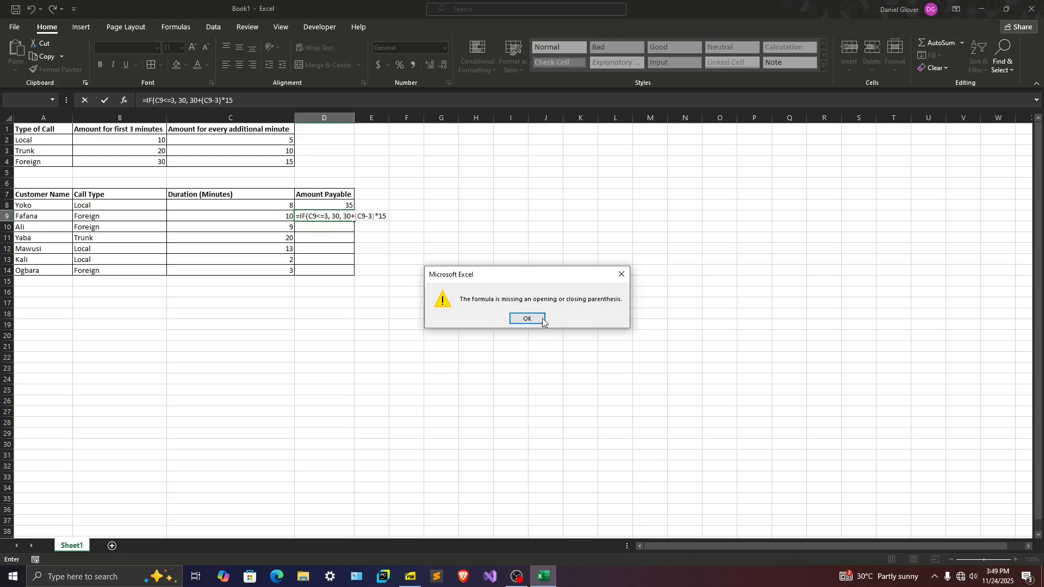
left_click(544, 321)
left_click(389, 216)
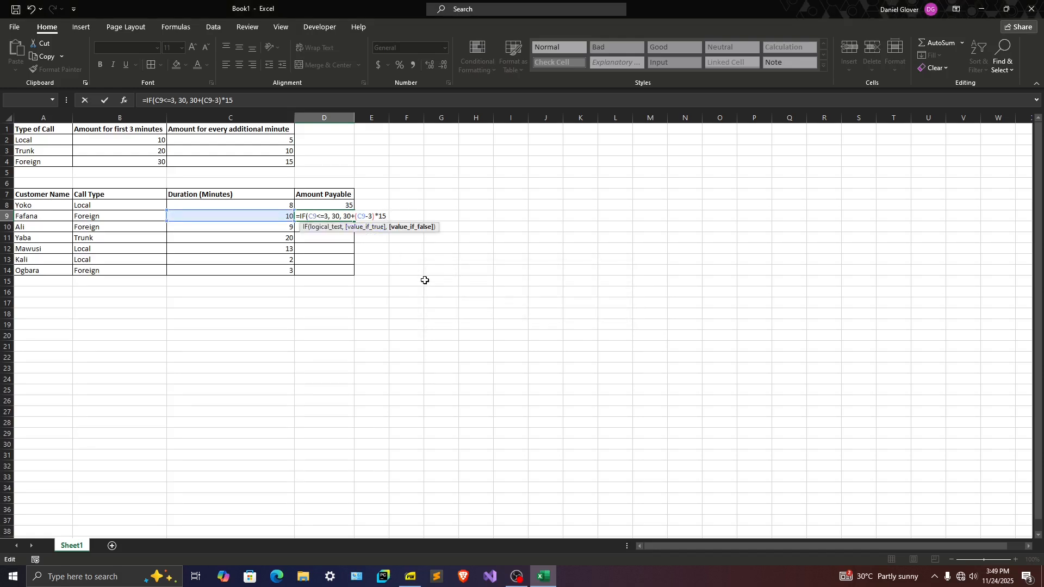
type(")")
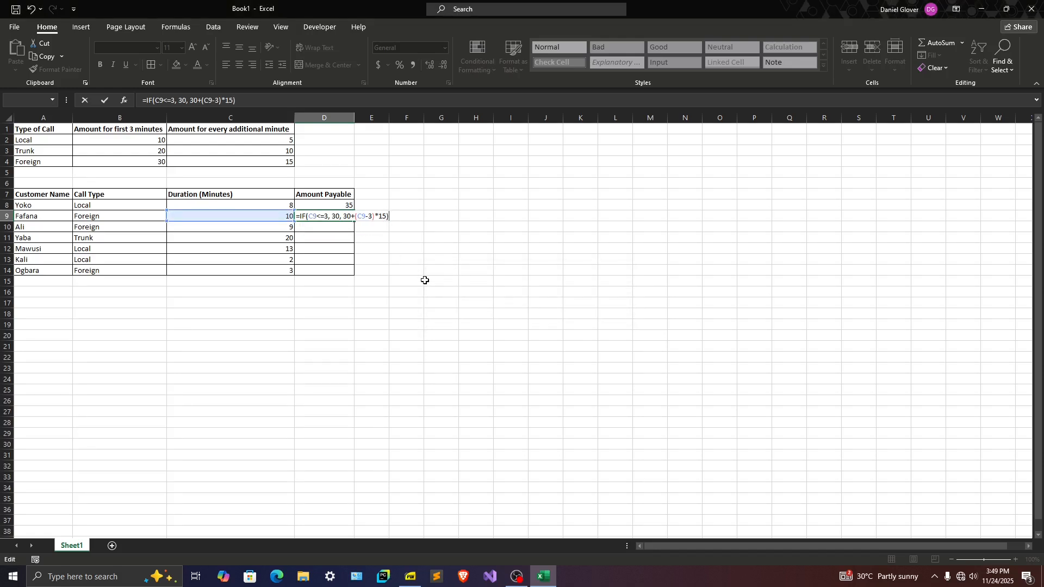
key("Return")
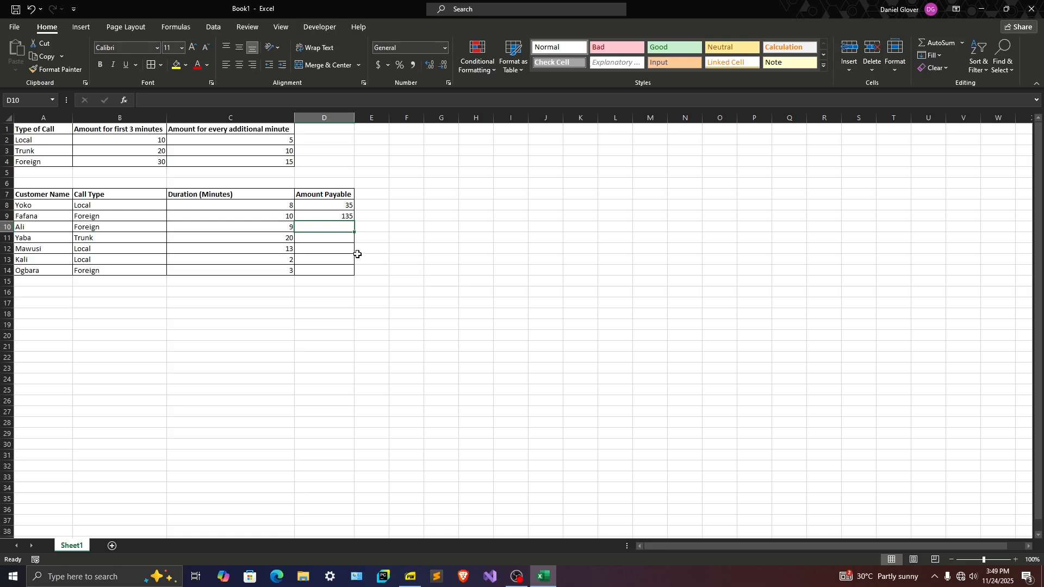
left_click(345, 217)
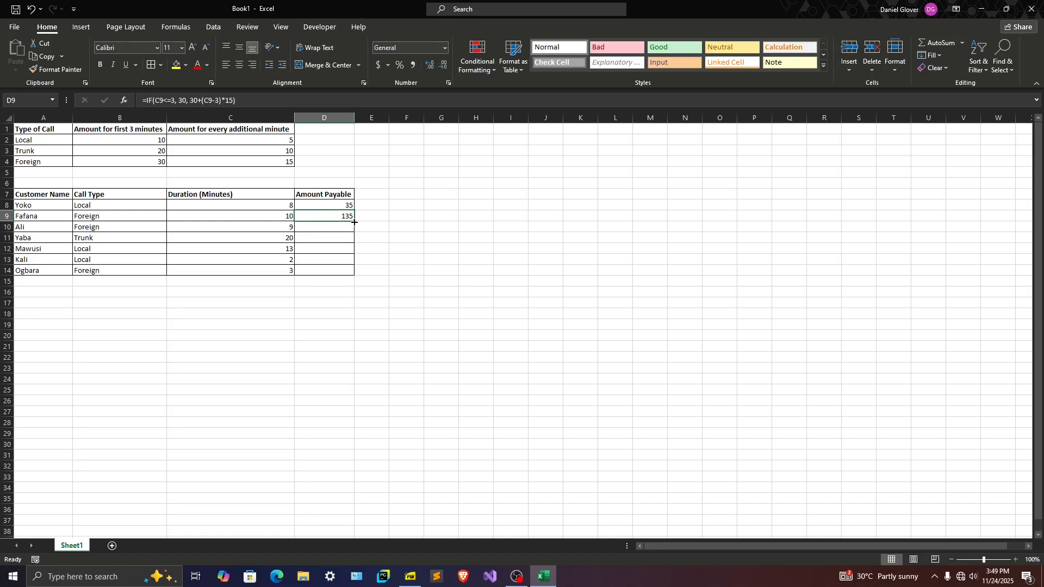
Start an IF formula in D11 for the trunk call with the condition C11<=3
left_click(314, 241)
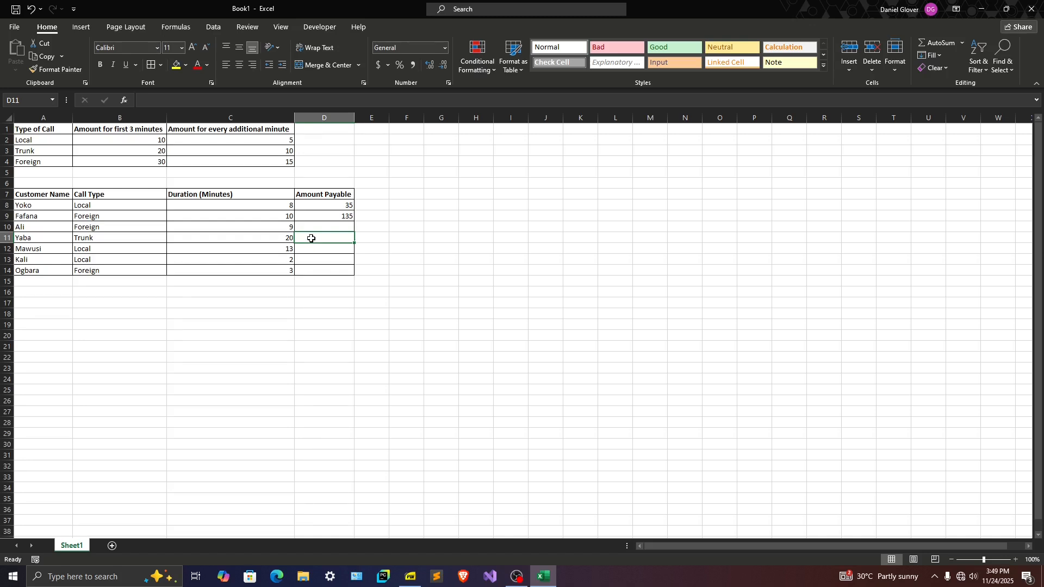
type("=IF(")
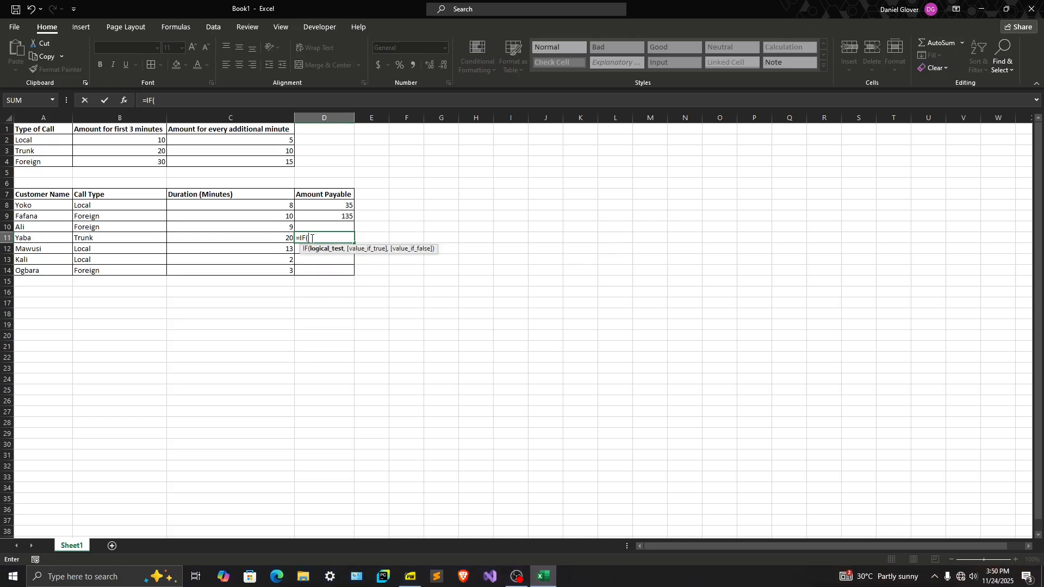
left_click(282, 238)
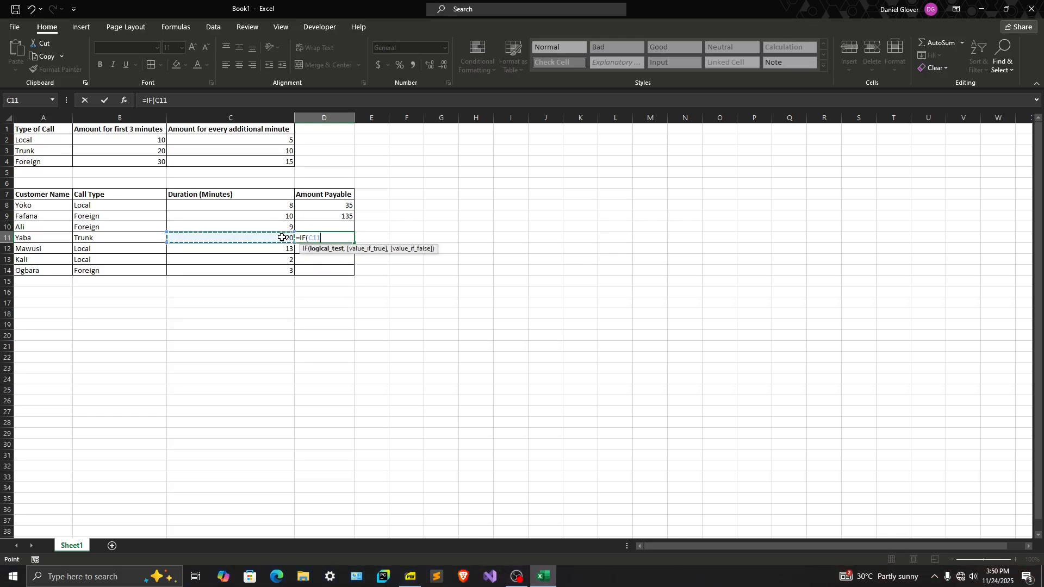
type("<=3,")
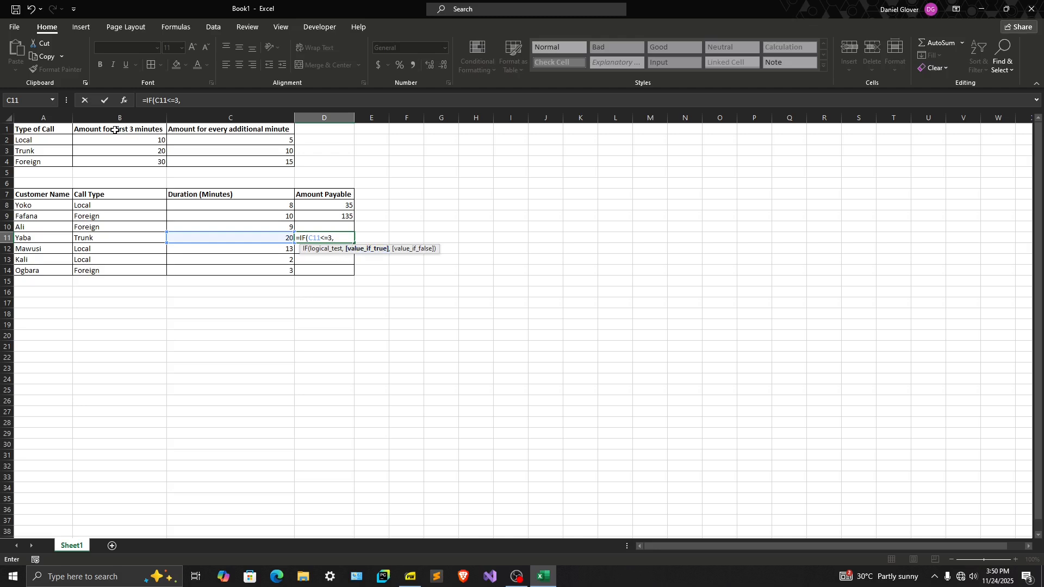
type("20,20")
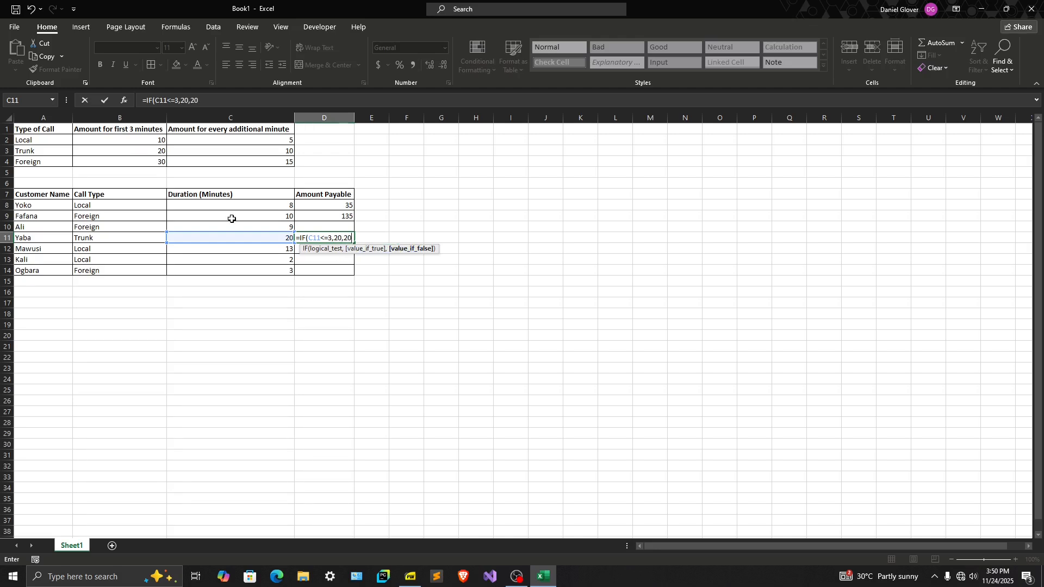
type("+(C11-3")
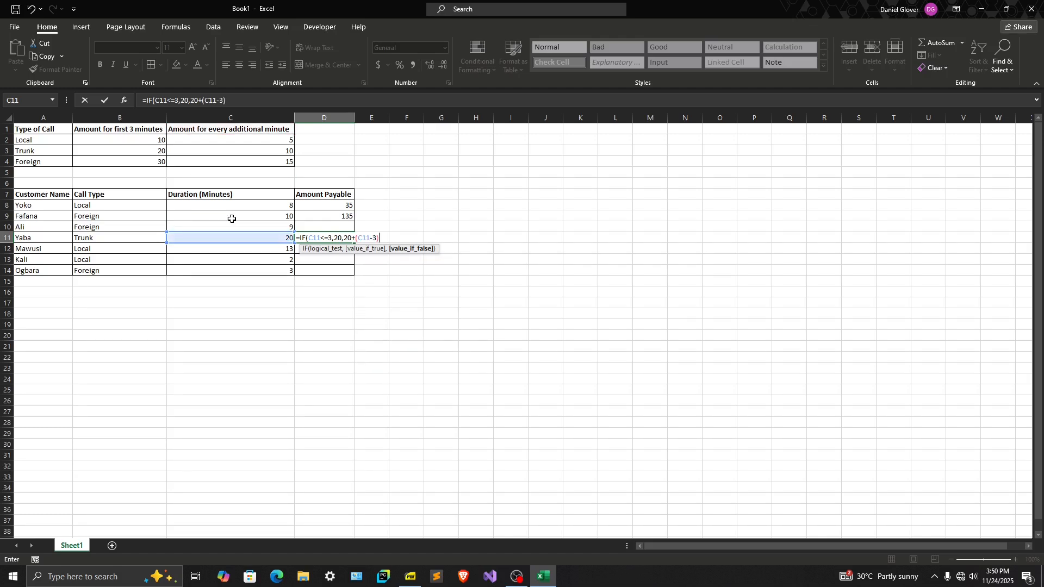
type(")")
type("*")
type("190")
Complete the D11 formula as =IF(C11<=3,20,20+(C11-3)*10)
key("BackSpace")
key("BackSpace")
type("0)")
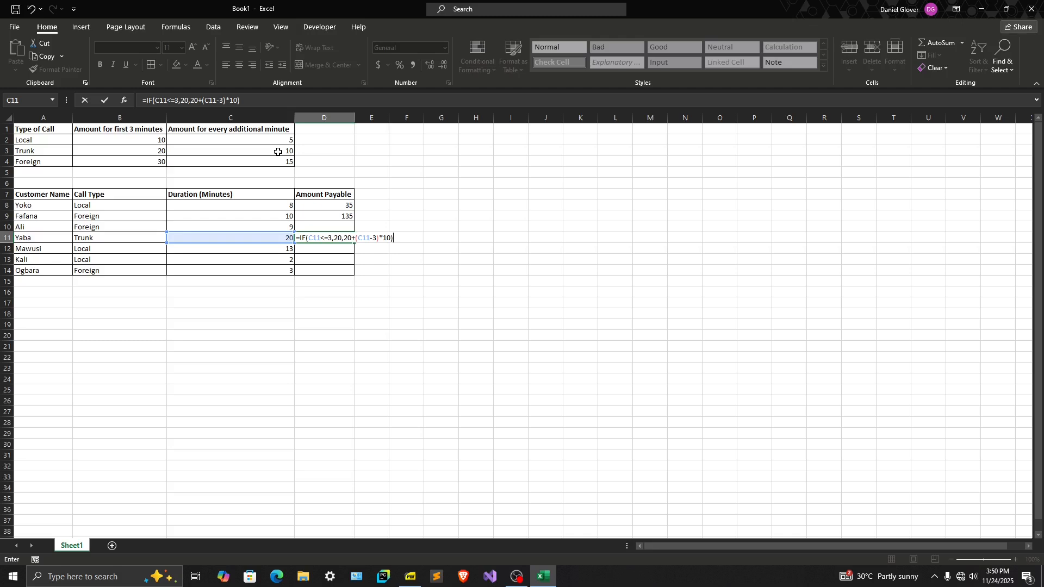
key("Return")
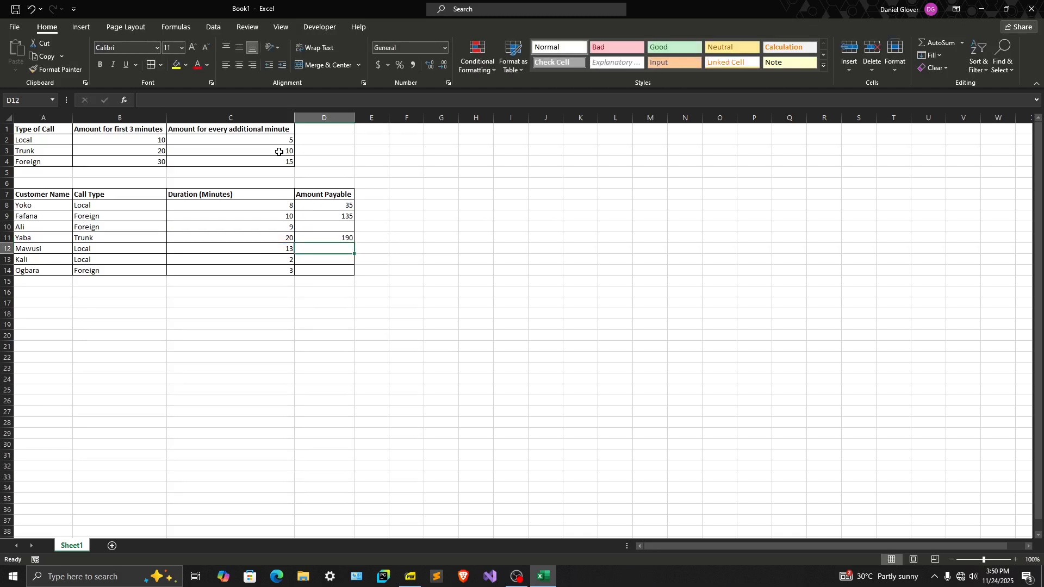
Compare the separate IF formulas in D8, D9 and D11 of the Amount Payable column
left_click(341, 237)
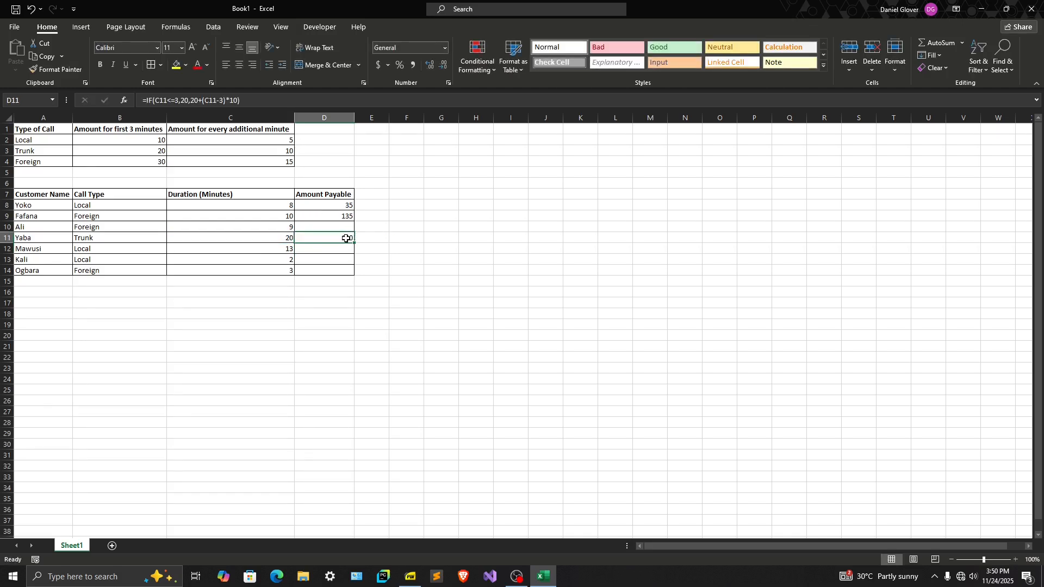
left_click(333, 227)
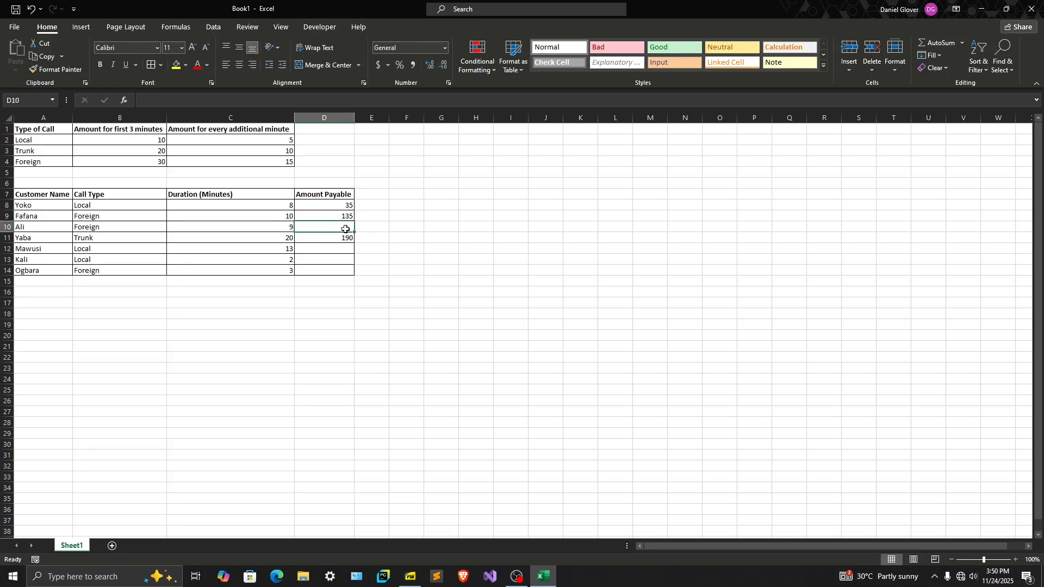
left_click(342, 217)
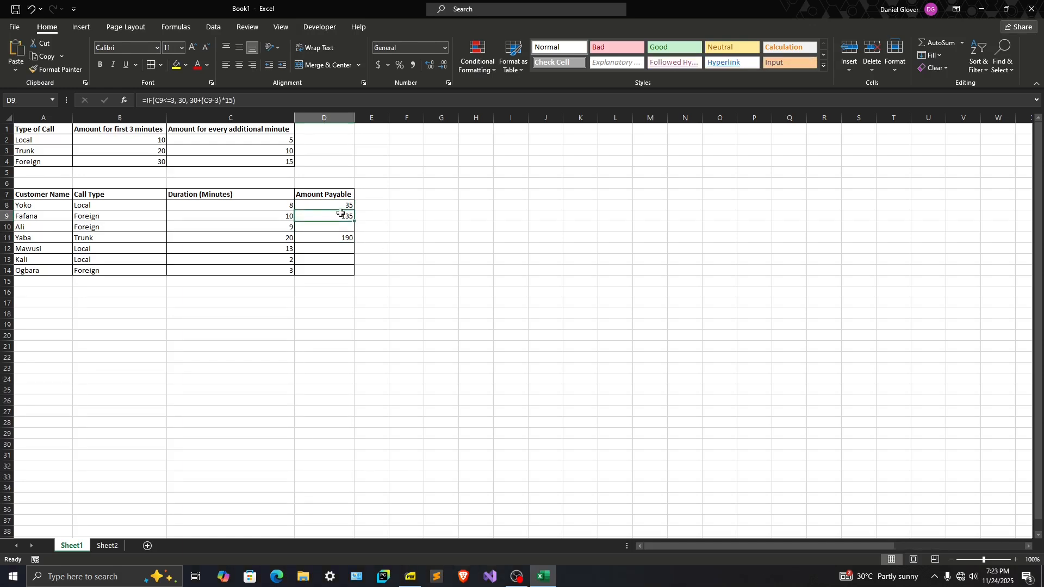
left_click(341, 206)
left_click(335, 214)
left_click(316, 249)
left_click(324, 208)
left_click(321, 218)
Look over the empty Amount Payable cells, the Call Type and Customer Name columns, and the blank range E8:E14 beside the table
left_click(315, 226)
left_click_drag(315, 249, 316, 274)
left_click(317, 230)
left_click(328, 247)
left_click(318, 259)
left_click_drag(84, 206, 102, 271)
left_click_drag(49, 205, 64, 499)
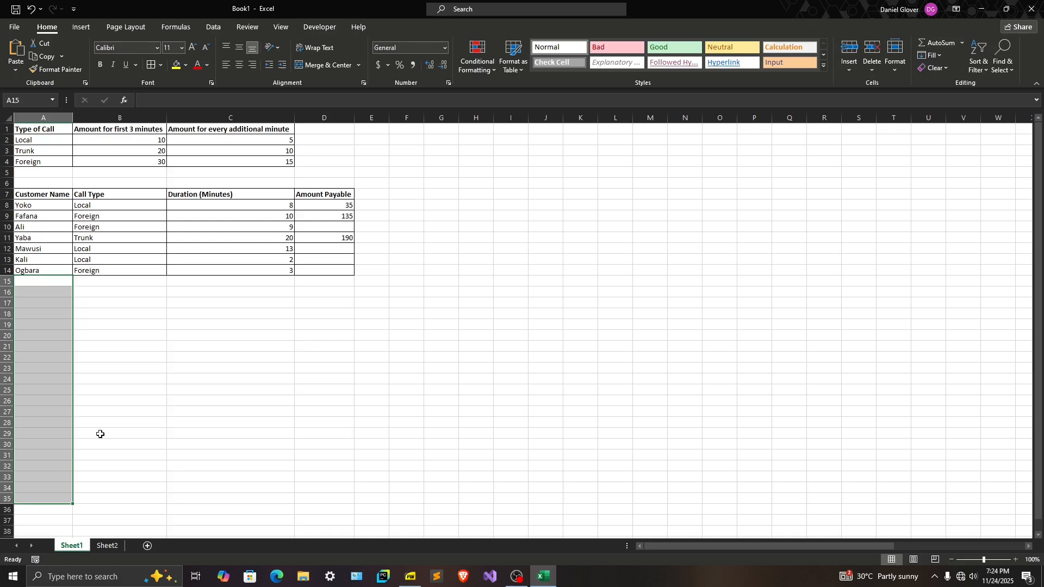
left_click(318, 208)
left_click(315, 215)
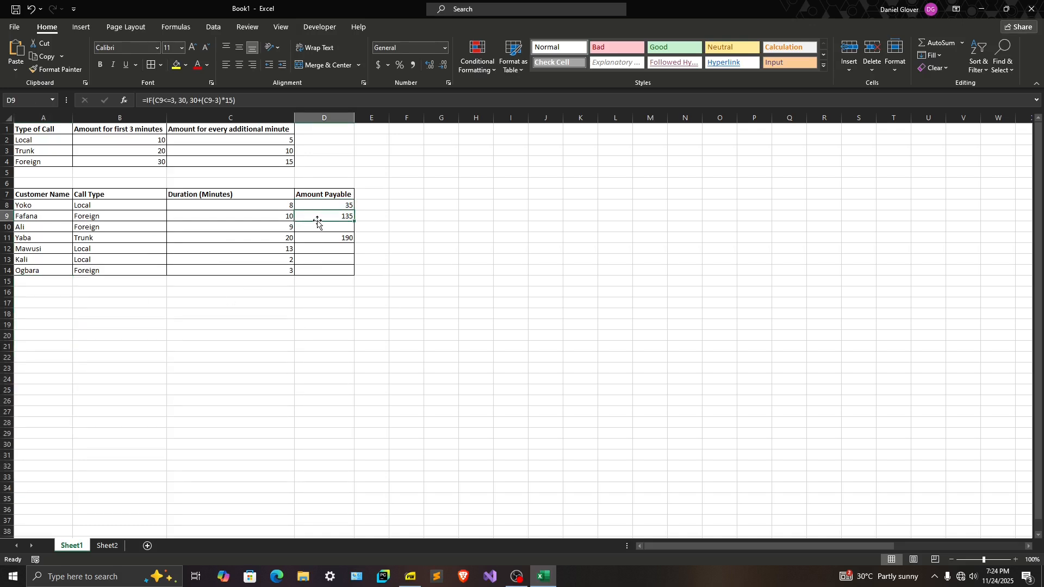
left_click(316, 226)
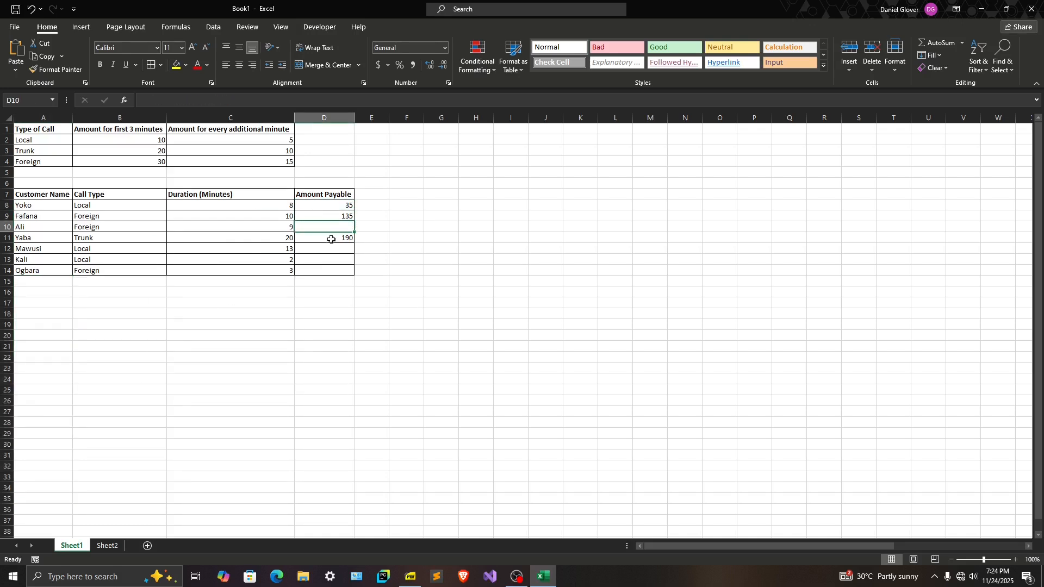
left_click(330, 206)
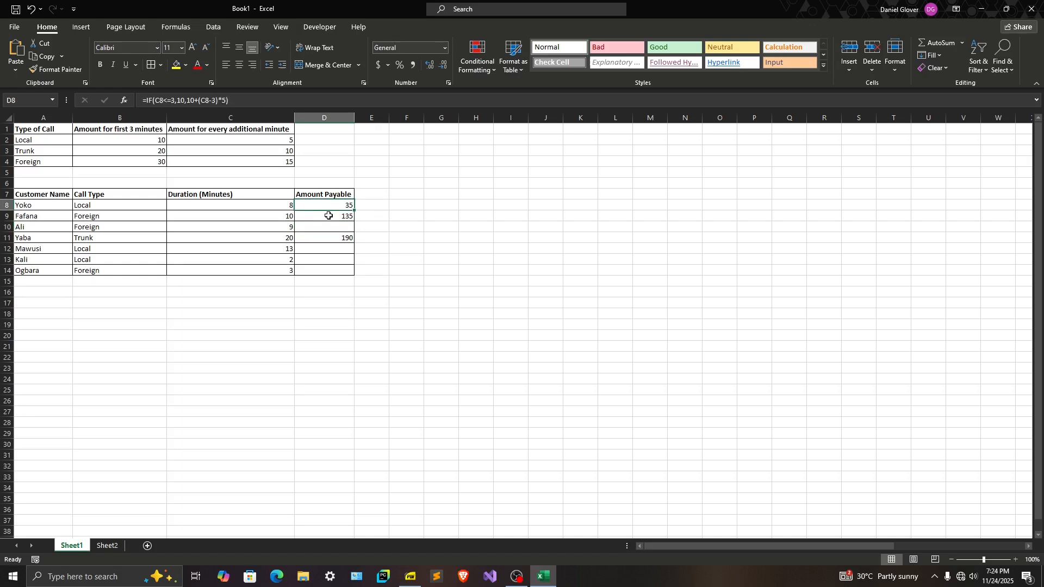
left_click(360, 207)
left_click_drag(387, 210, 386, 275)
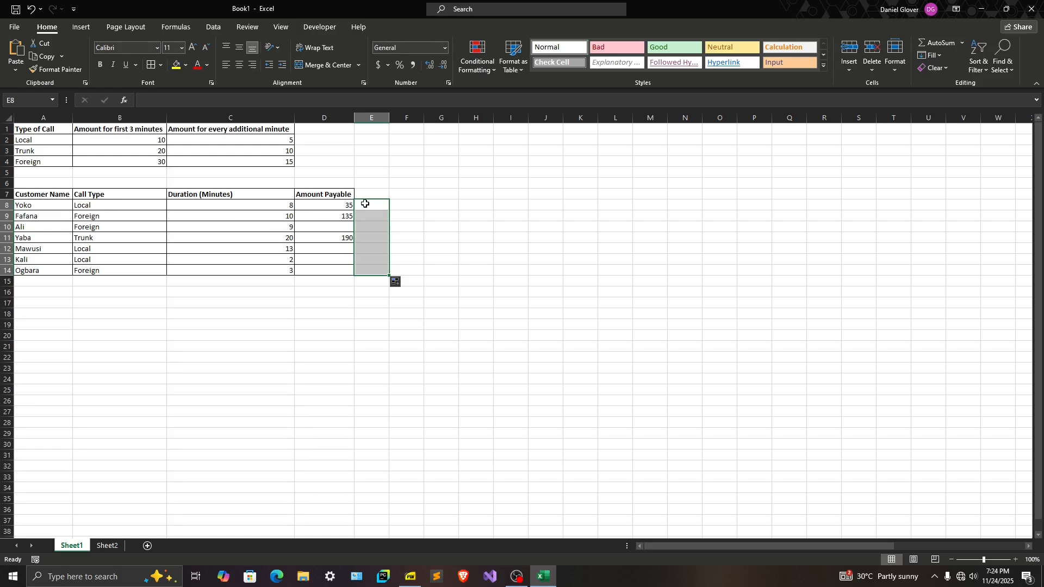
Start an IF formula in E8 that tests the call type with the condition B8="Local"
left_click(365, 205)
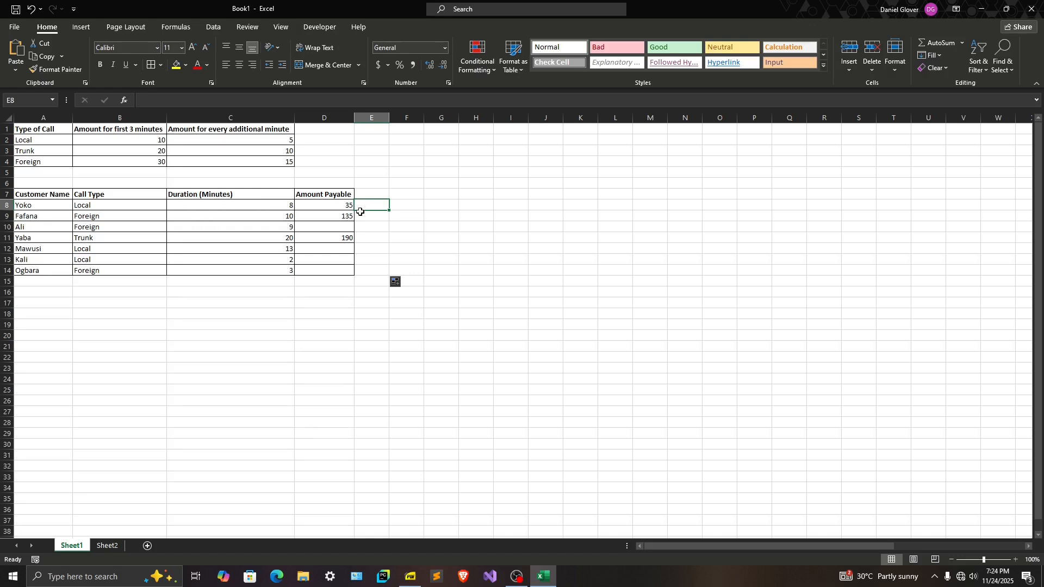
type("=")
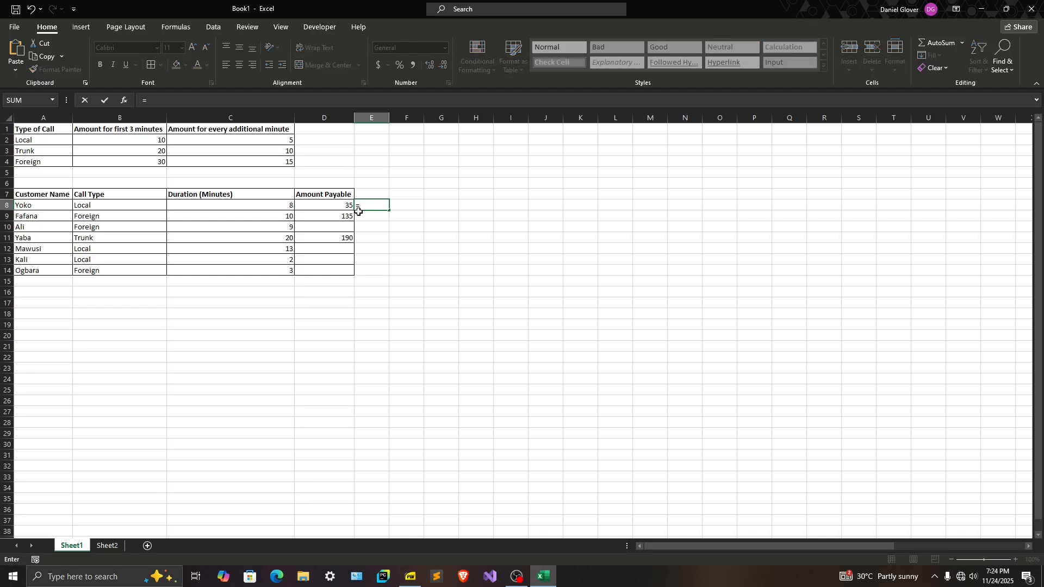
type("IF(")
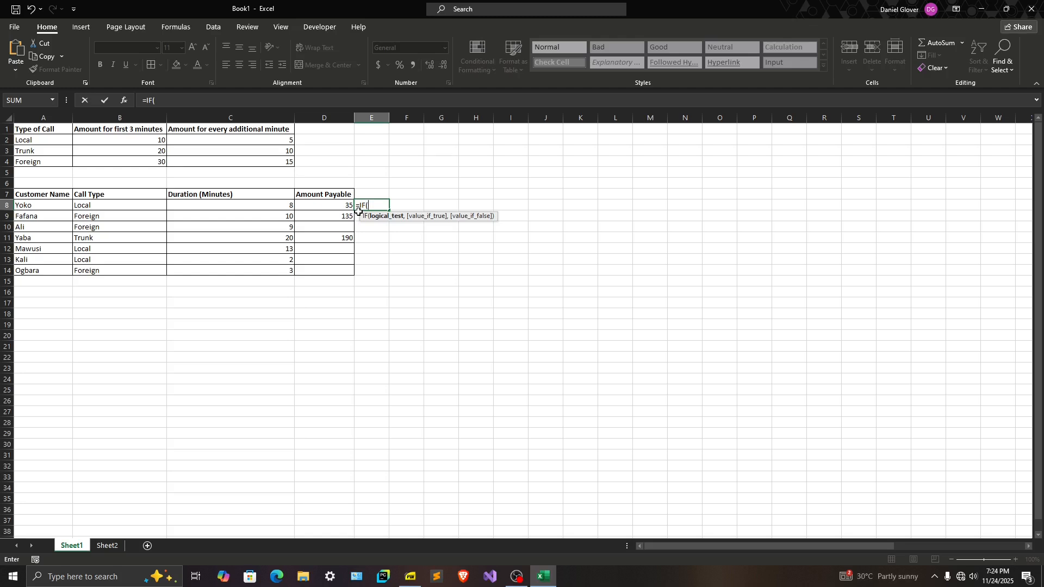
left_click(94, 206)
type("=")
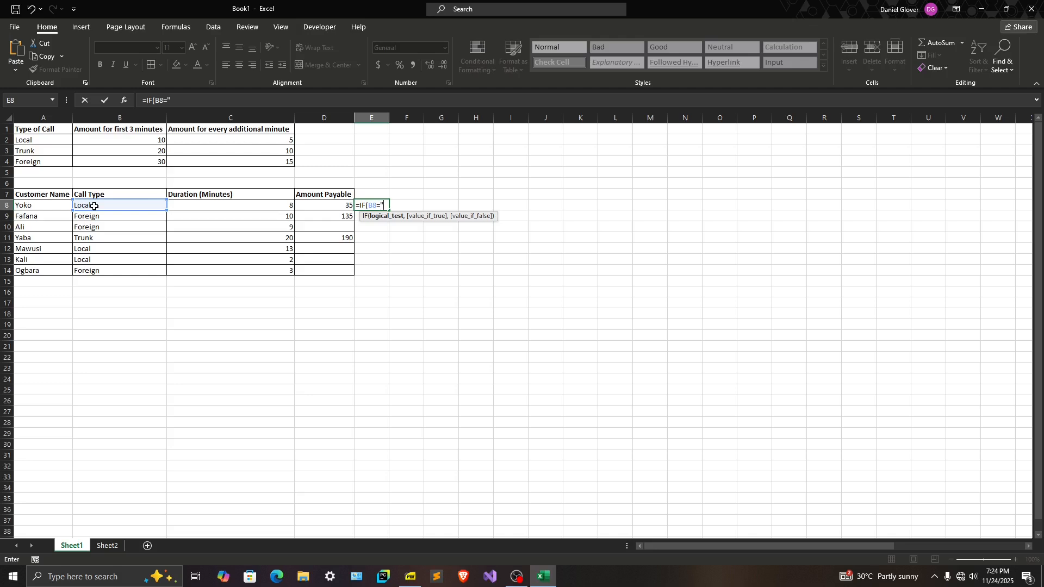
type("\"Local\"")
Review the quoted text "Local" and the whole condition B8="Local" in the unfinished E8 formula
left_click(384, 206)
left_click_drag(383, 206, 399, 206)
left_click(403, 205)
left_click_drag(383, 205, 393, 205)
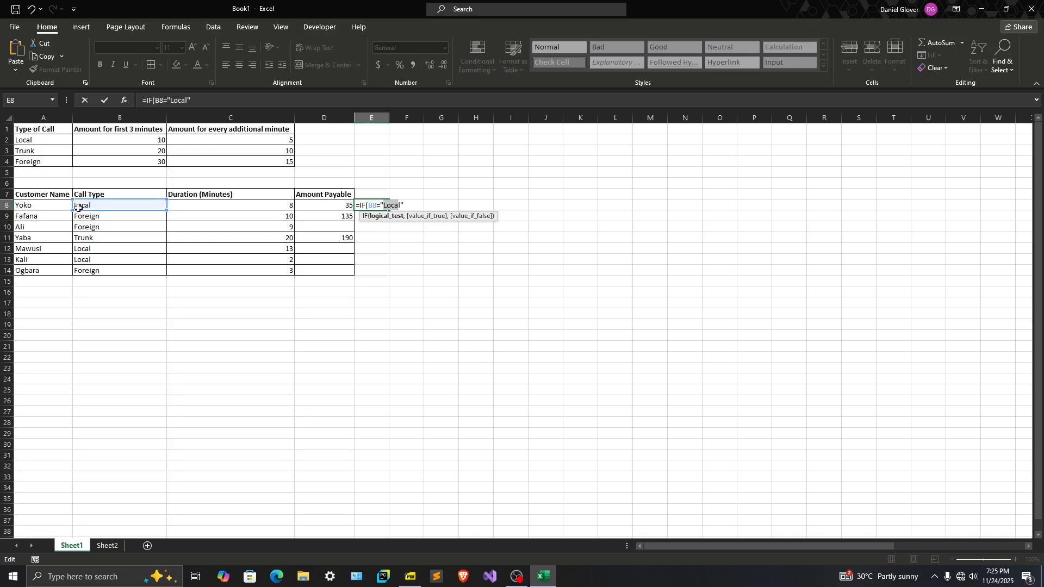
left_click(384, 205)
left_click_drag(402, 207, 387, 205)
left_click_drag(406, 205, 371, 204)
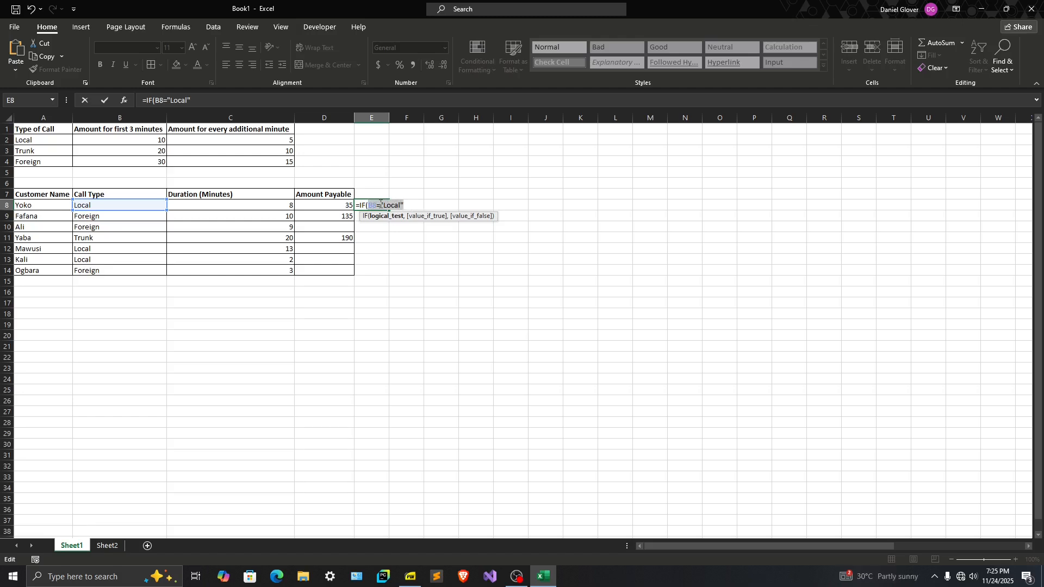
Nest an IF in E8's formula as the value for local calls, testing the duration with C8<=3
left_click(406, 204)
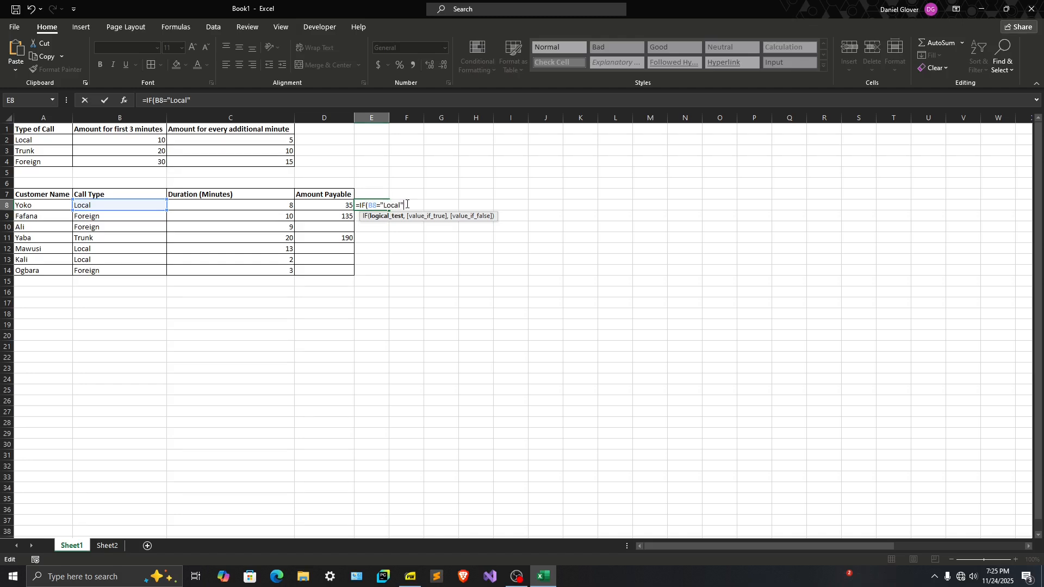
type(",")
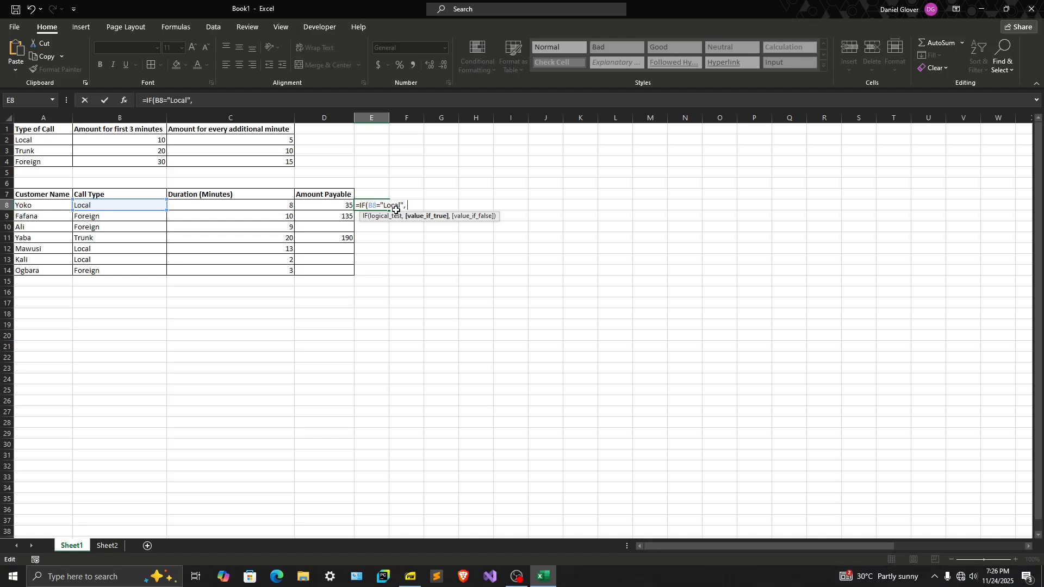
type("f")
key("BackSpace")
key("BackSpace")
type("IF")
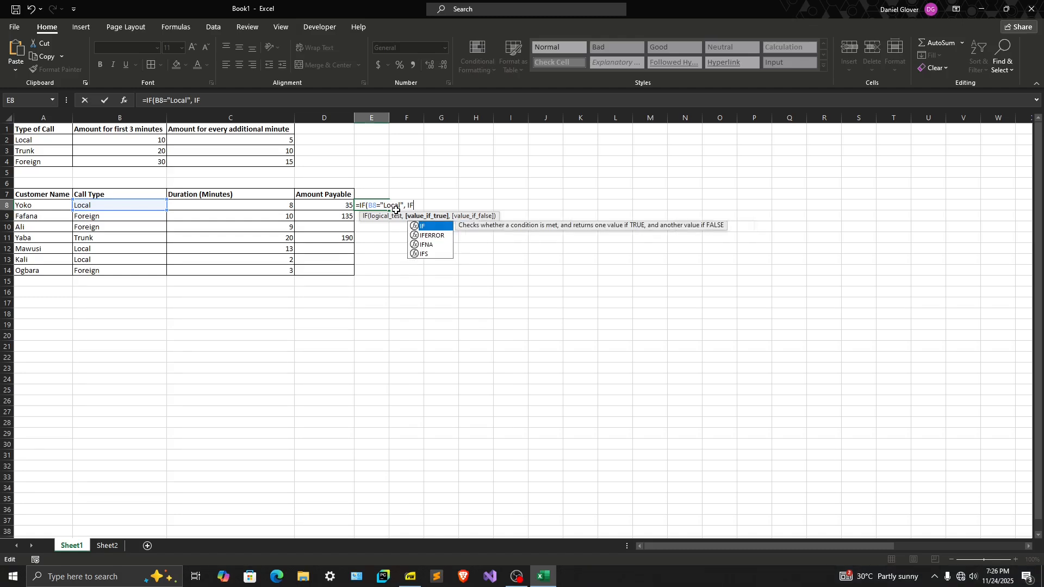
type("(")
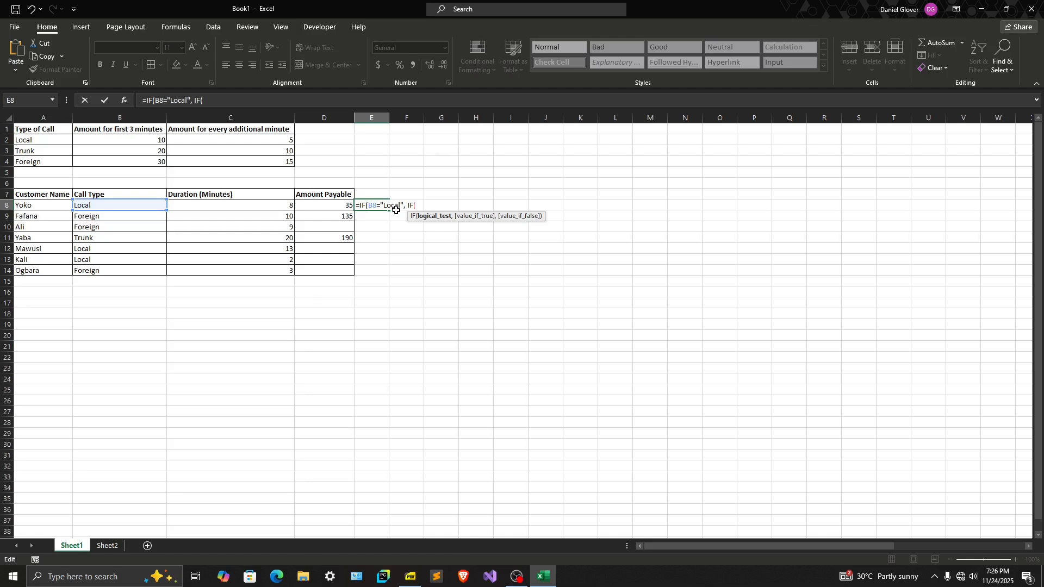
type("C8<=")
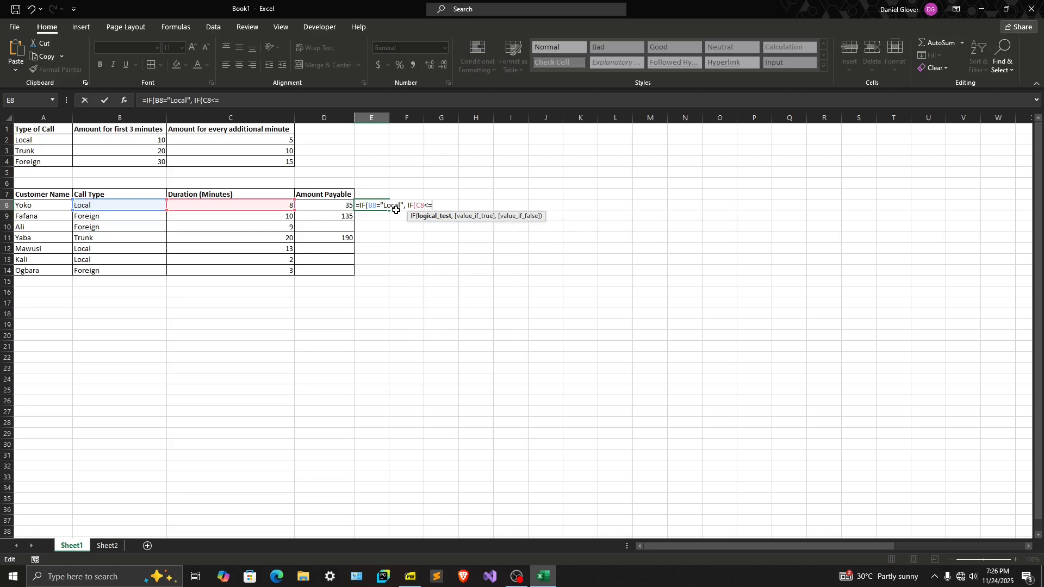
type("3,")
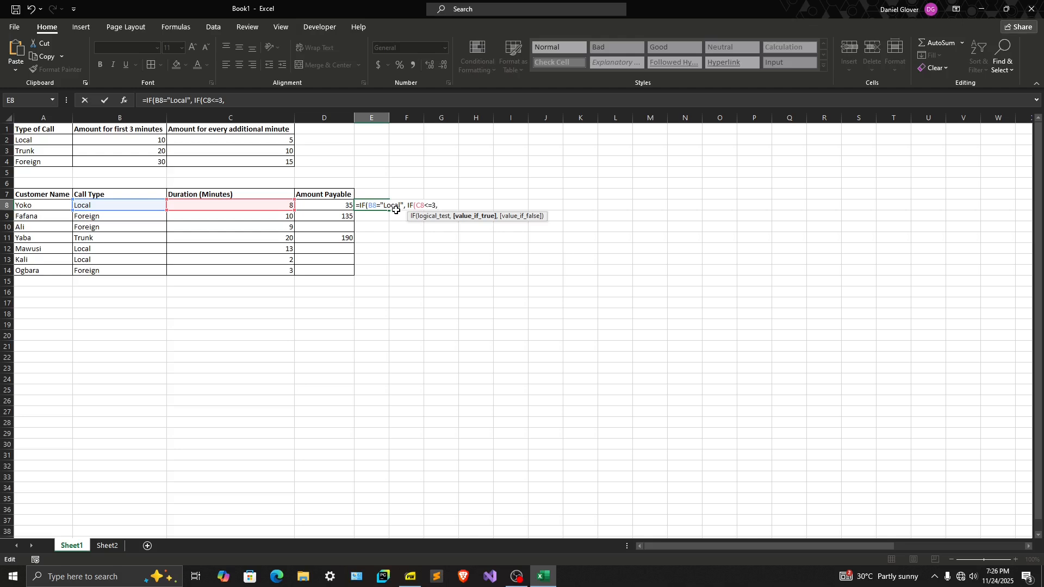
type("10,10+(C8-3")
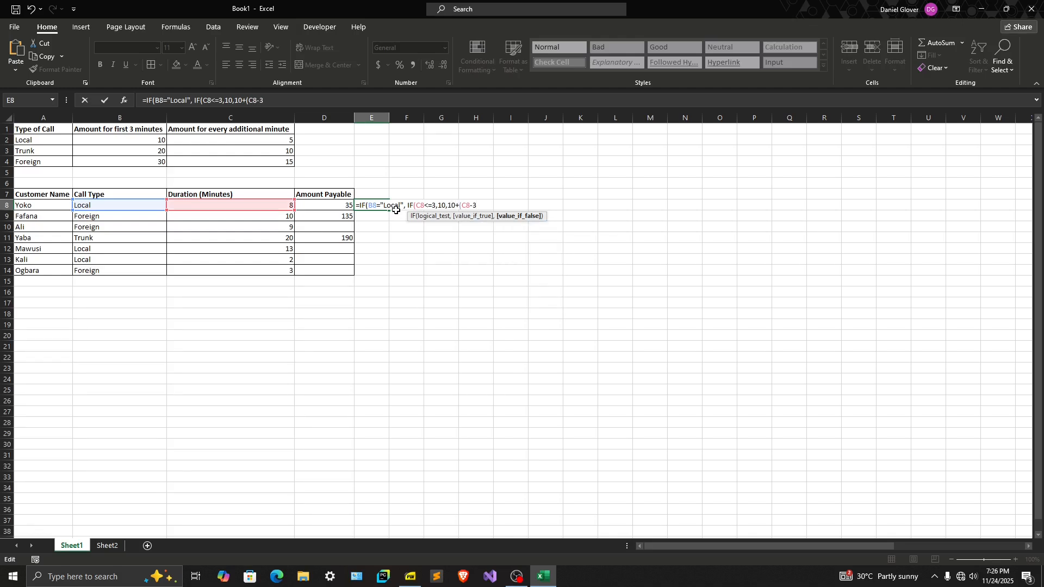
type(")*")
Complete the local-call IF with 10 when true and 10+(C8-3)*5 when false, and review that nested IF
type("5)")
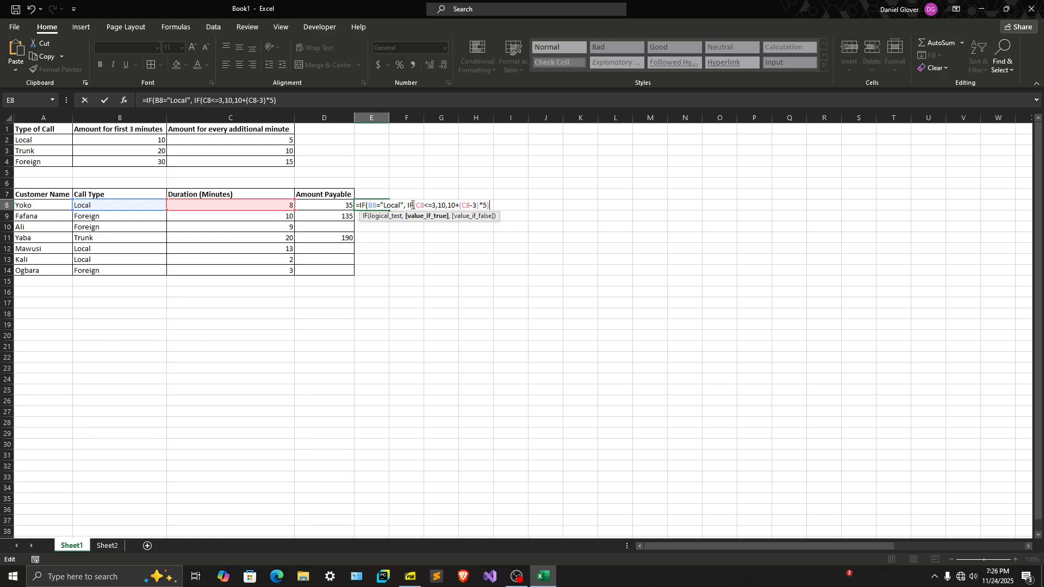
left_click_drag(407, 206, 476, 201)
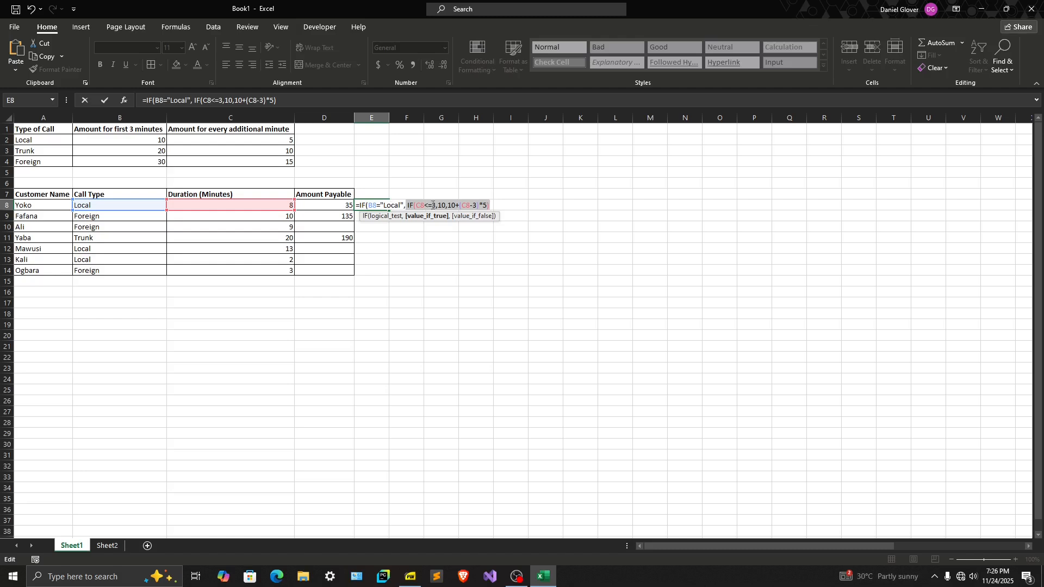
left_click(489, 205)
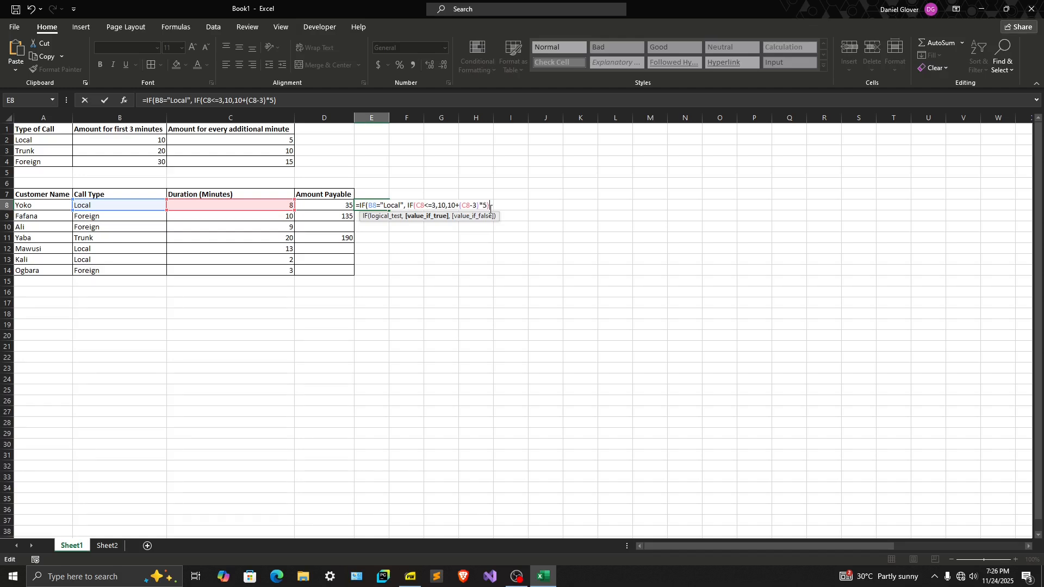
Add a second call-type IF as the outer formula's value if false, with the condition B8="Trunk"
type(",")
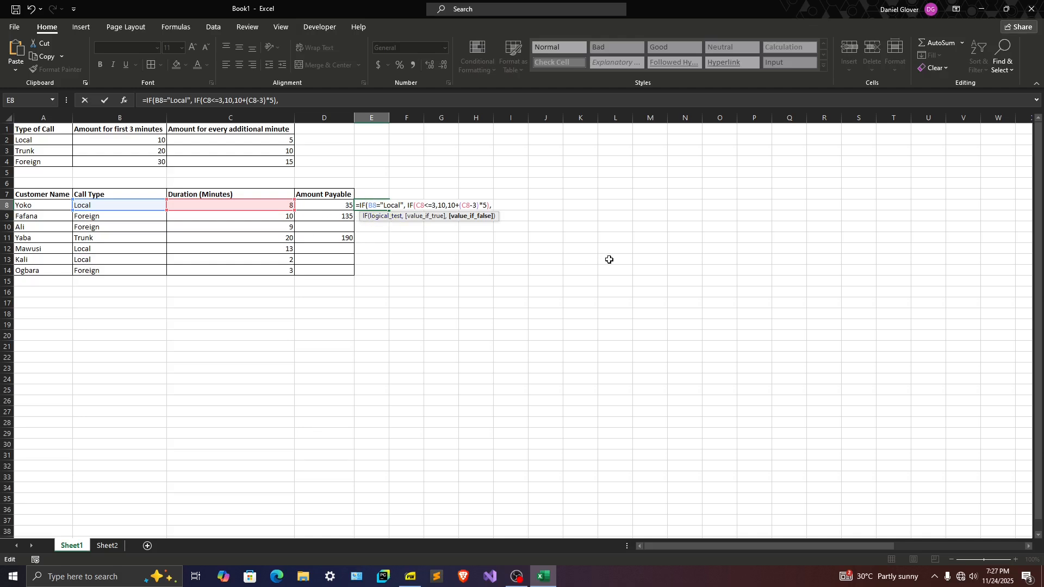
type("IF")
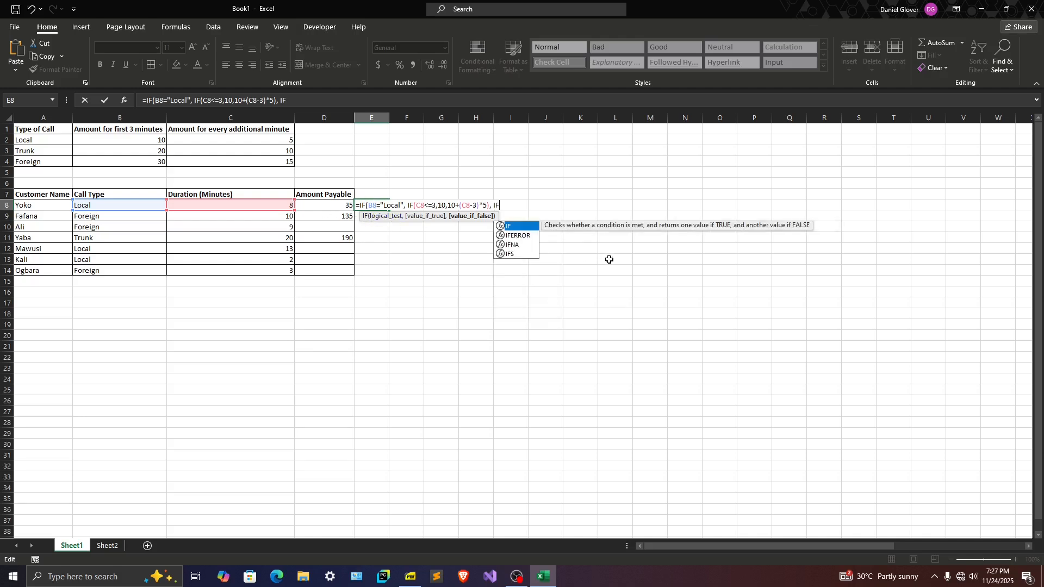
type("(")
type("B8=\"tR")
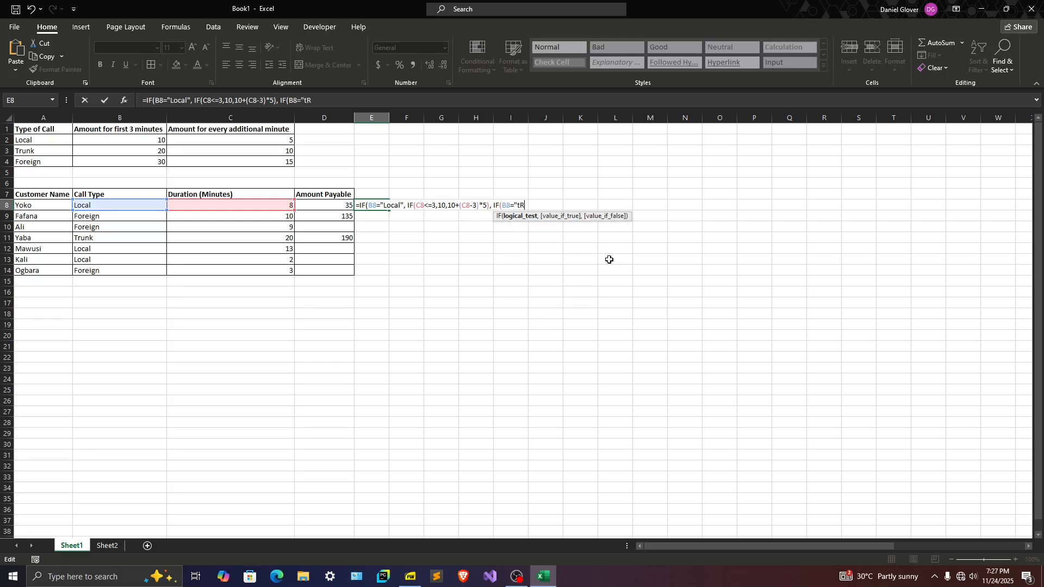
key("BackSpace")
type("Trunk\",")
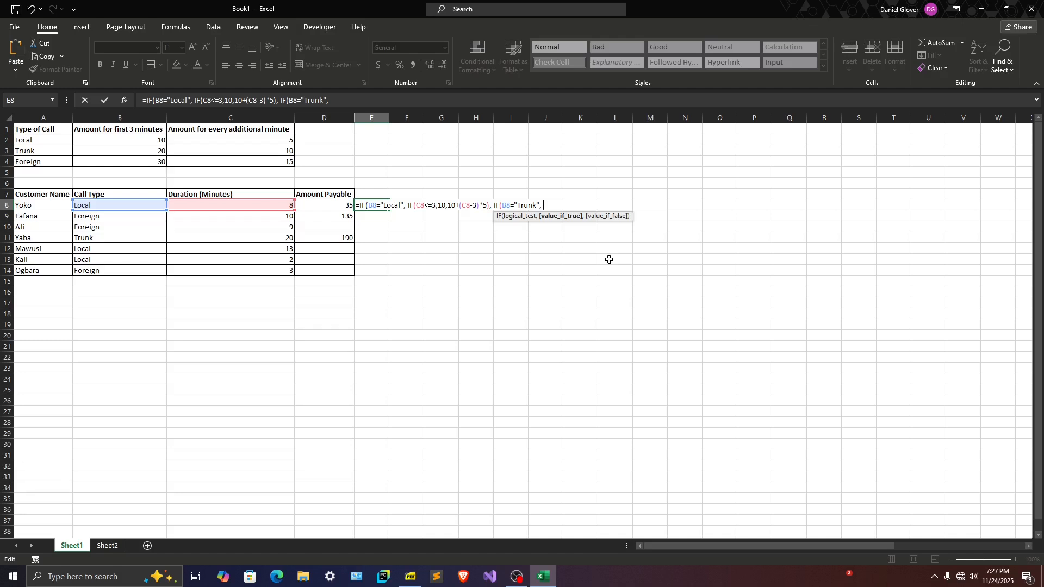
Nest an IF as the value for trunk calls in E8's formula, testing the duration with C8<=3
type("if")
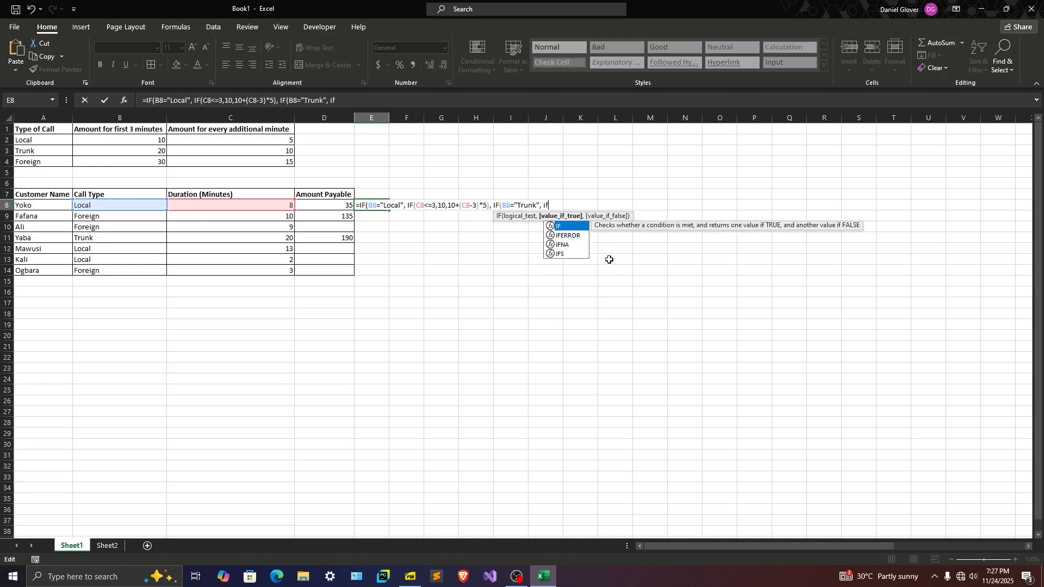
key("BackSpace")
key("BackSpace")
type("I")
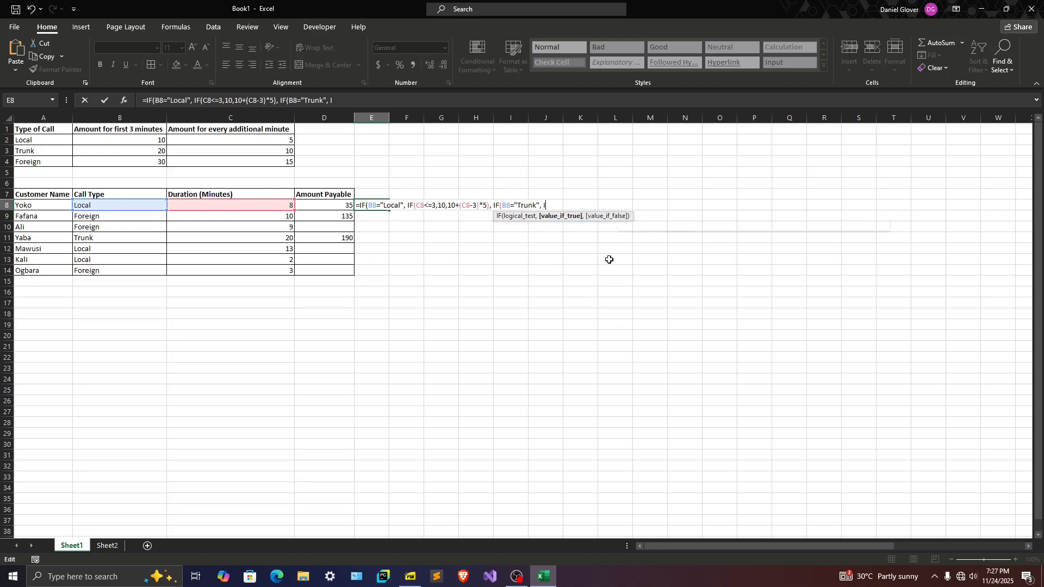
type("F(C8<=3")
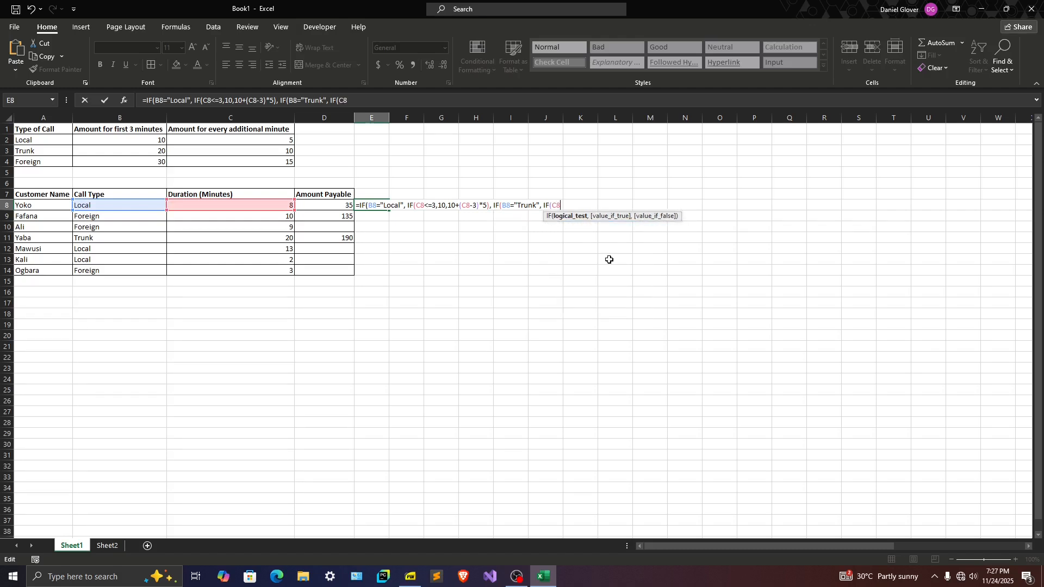
type(",")
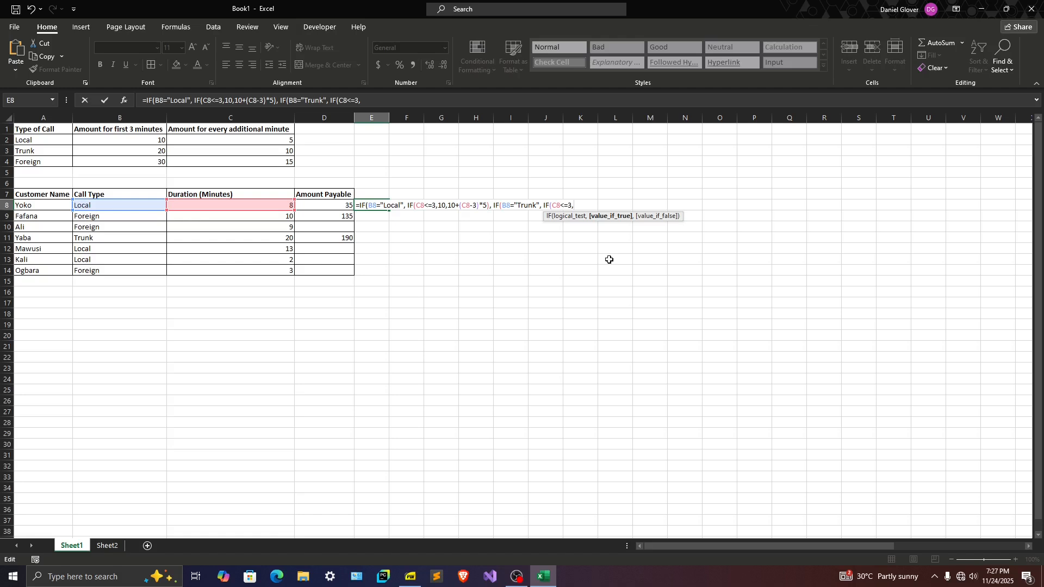
type("20,")
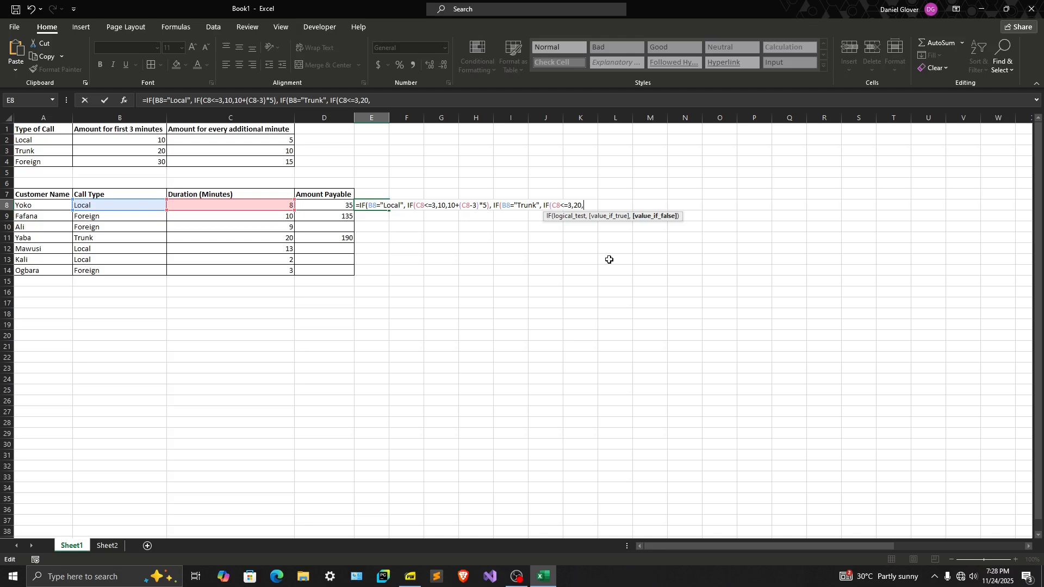
type("20+(C8-3)*")
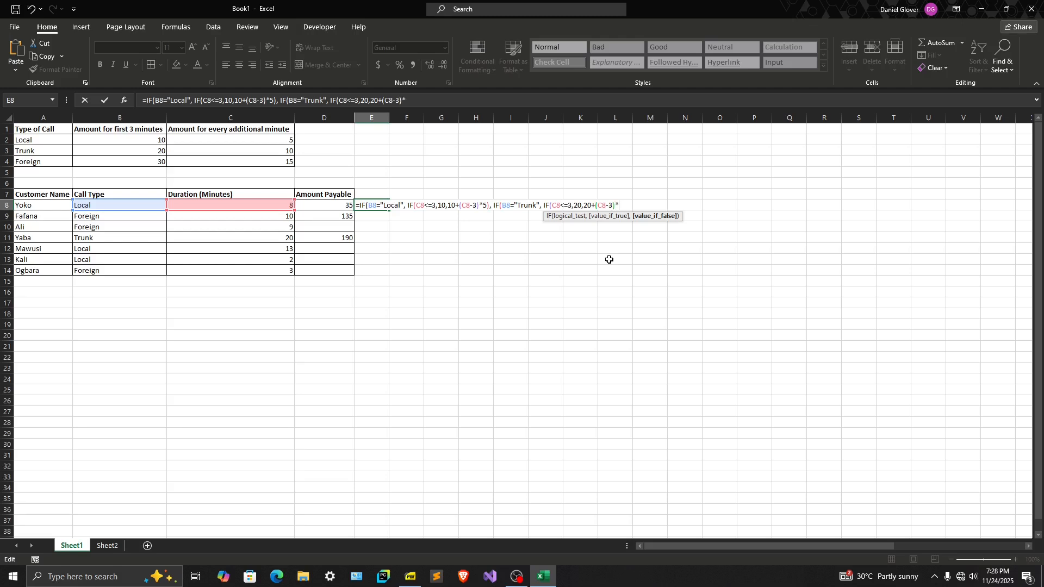
type("10)")
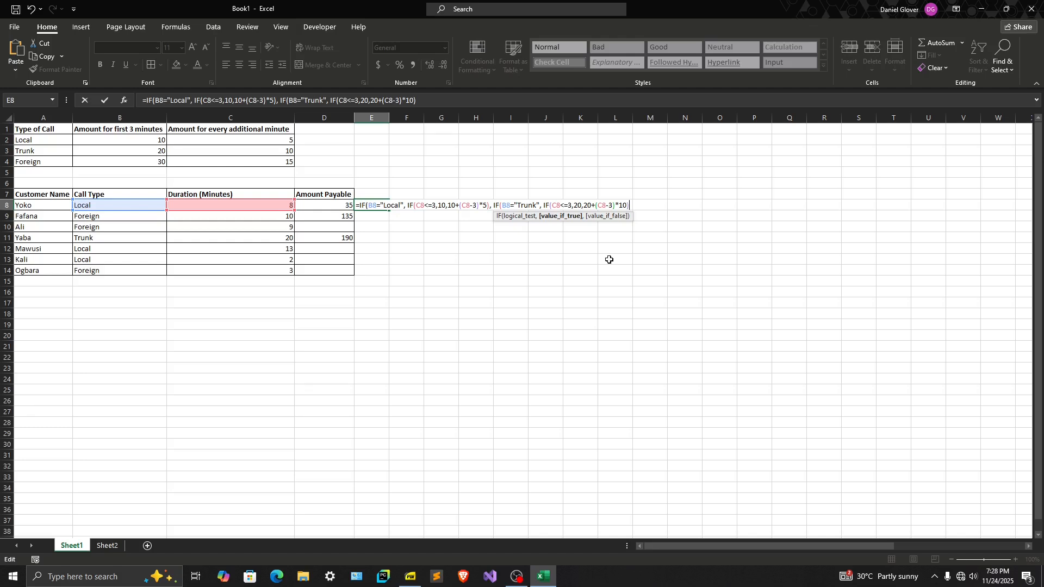
Add a final IF with the condition C8<=3 as the Trunk test's value if false, covering foreign calls
type(",")
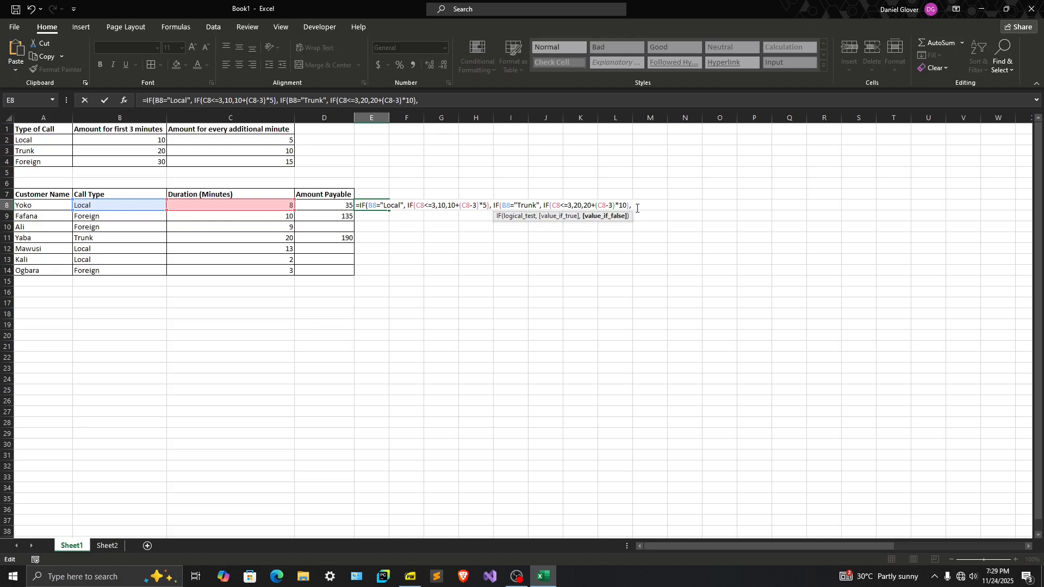
type("IF(")
type("X8")
key("BackSpace")
key("BackSpace")
type("C8")
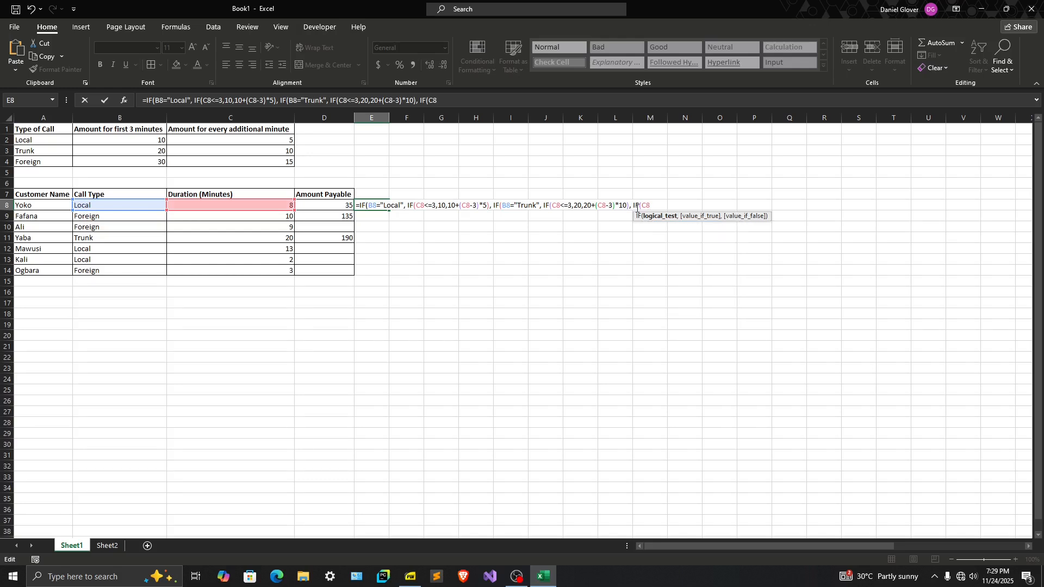
type("<=3,")
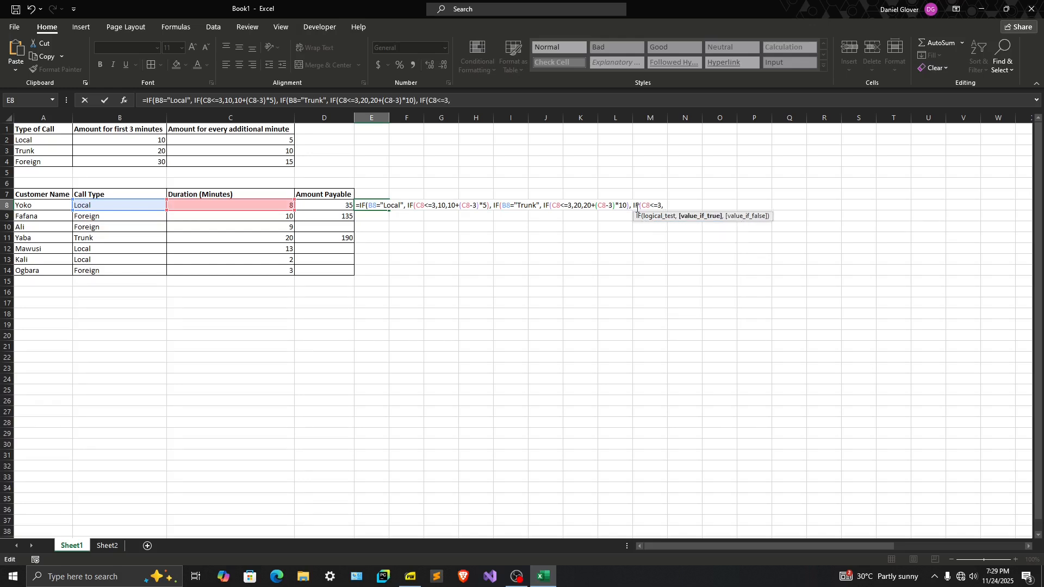
type("30,30+(C8-3)*15")
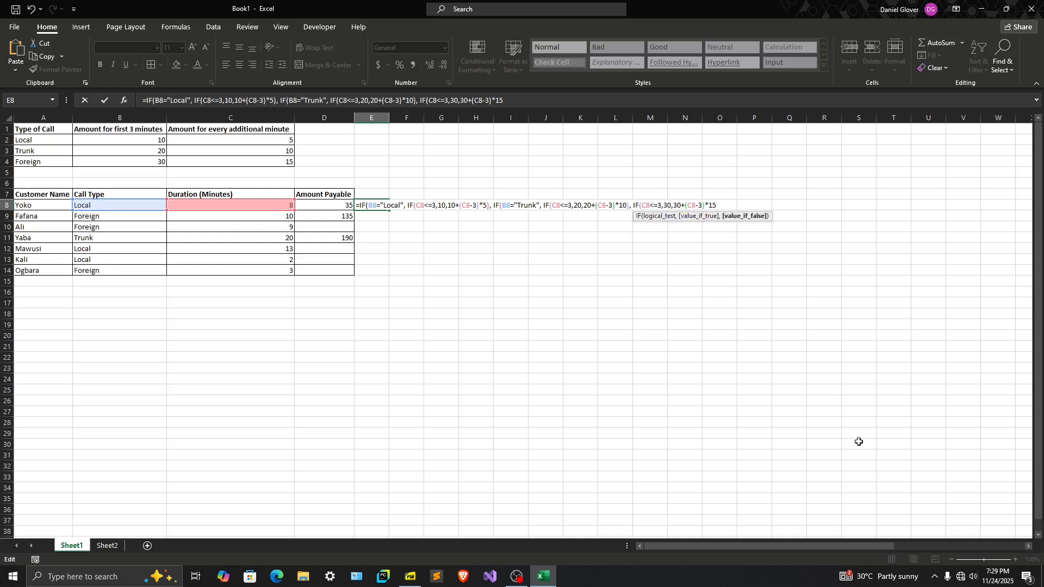
Complete the foreign-call IF with 30 when true and 30+(C8-3)*15 when false, close all the nested IFs and enter the formula in E8
type(")")
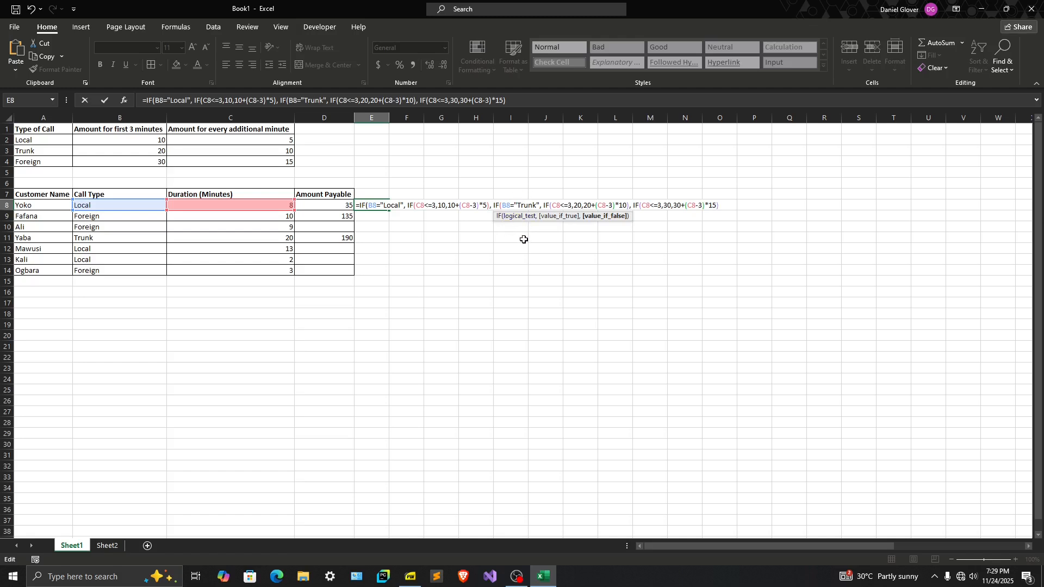
type(")")
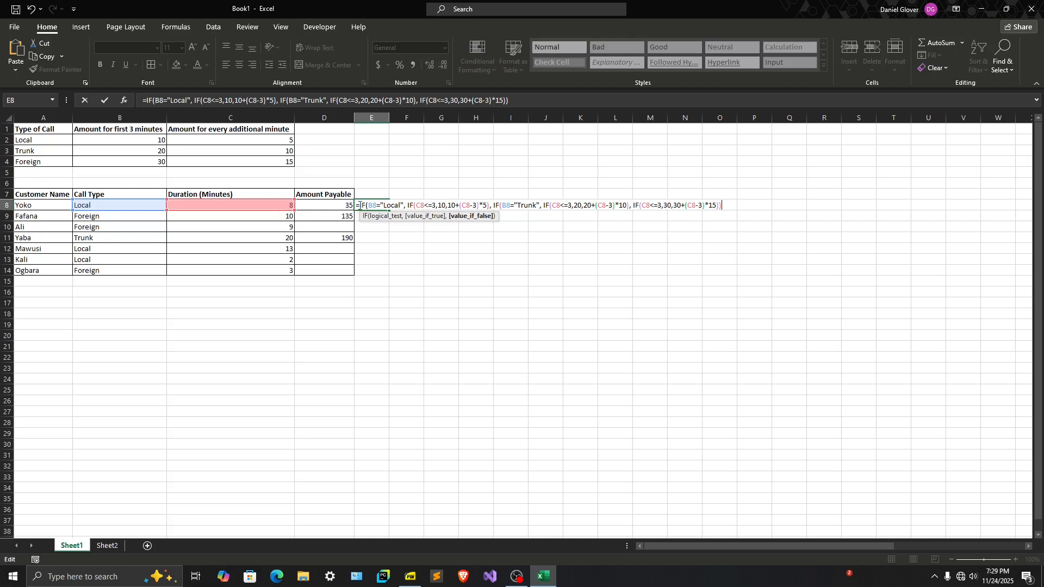
type(")")
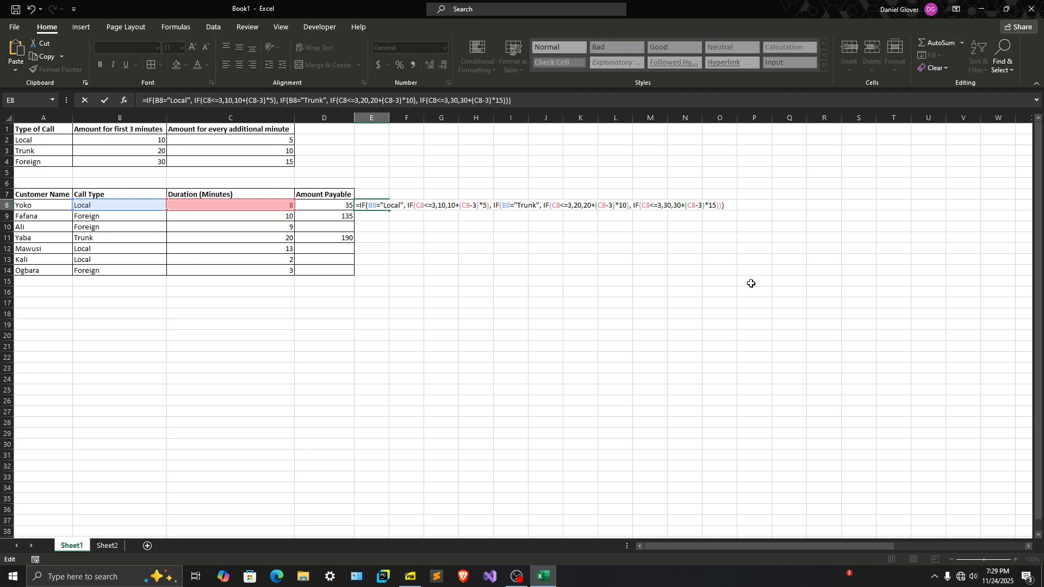
key("Return")
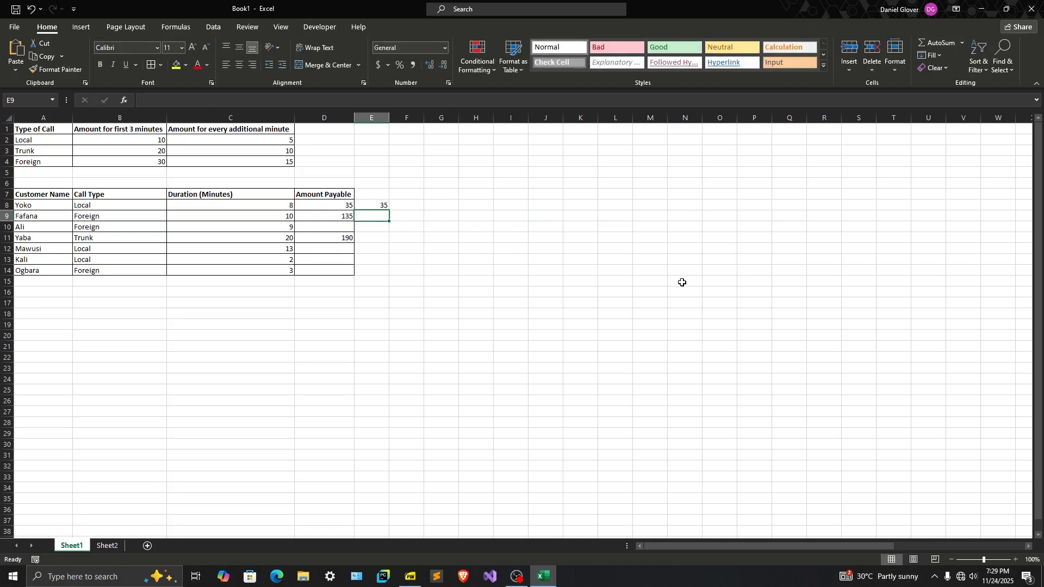
Copy the combined IF formula from E8 down through E14
left_click(385, 205)
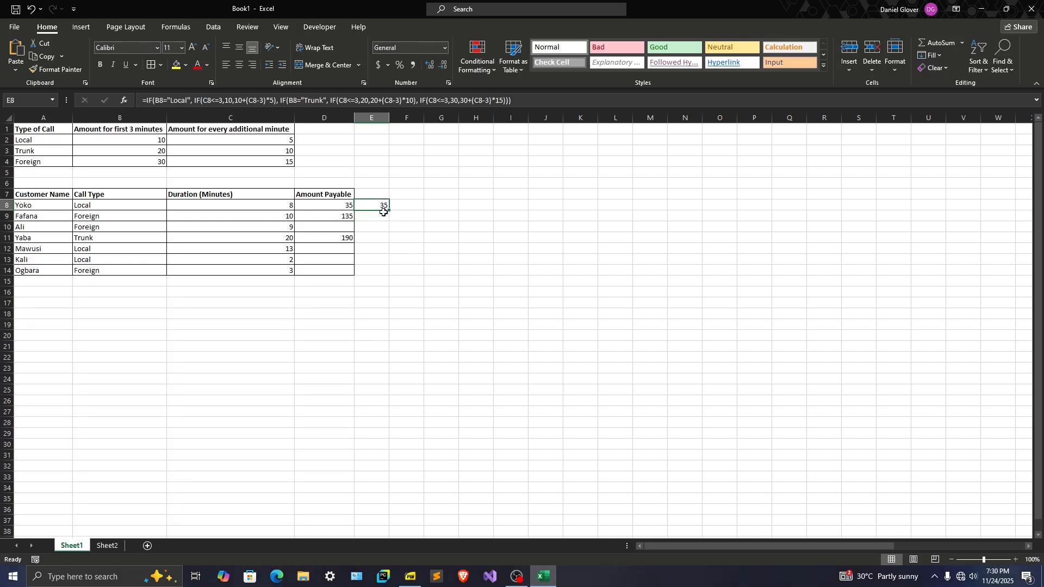
left_click(348, 205)
left_click(384, 205)
left_click_drag(389, 210, 389, 274)
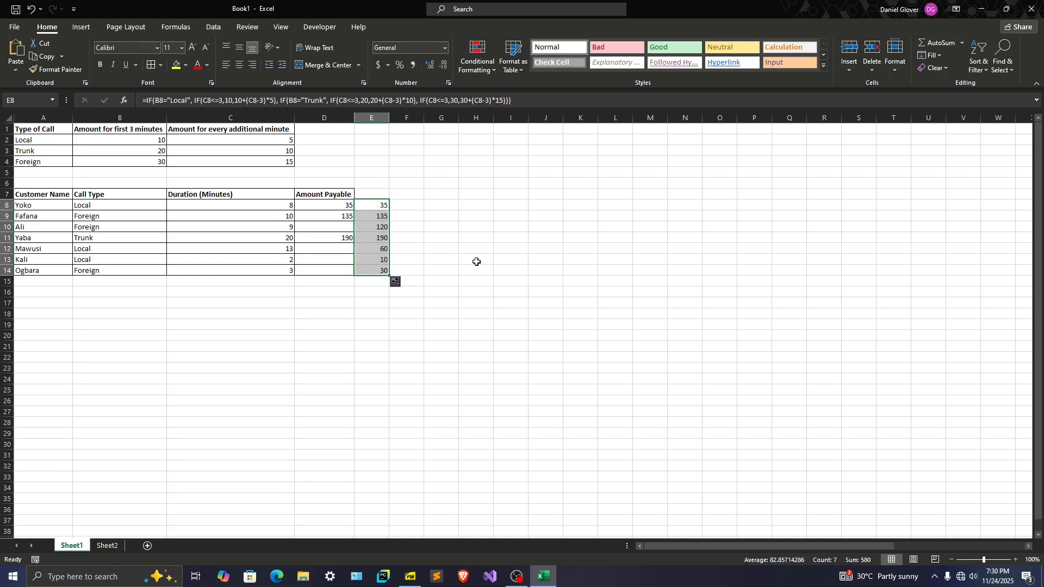
Compare the formulas in D8 and E8, and look over cells D8 to D12 and the Call Type entries in B8:B14
left_click(337, 203)
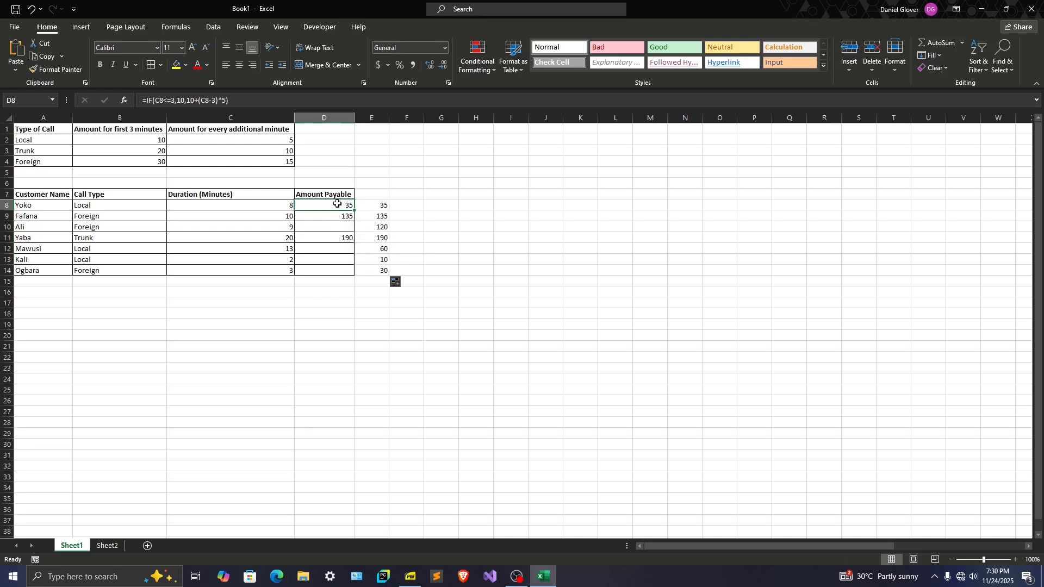
left_click(383, 209)
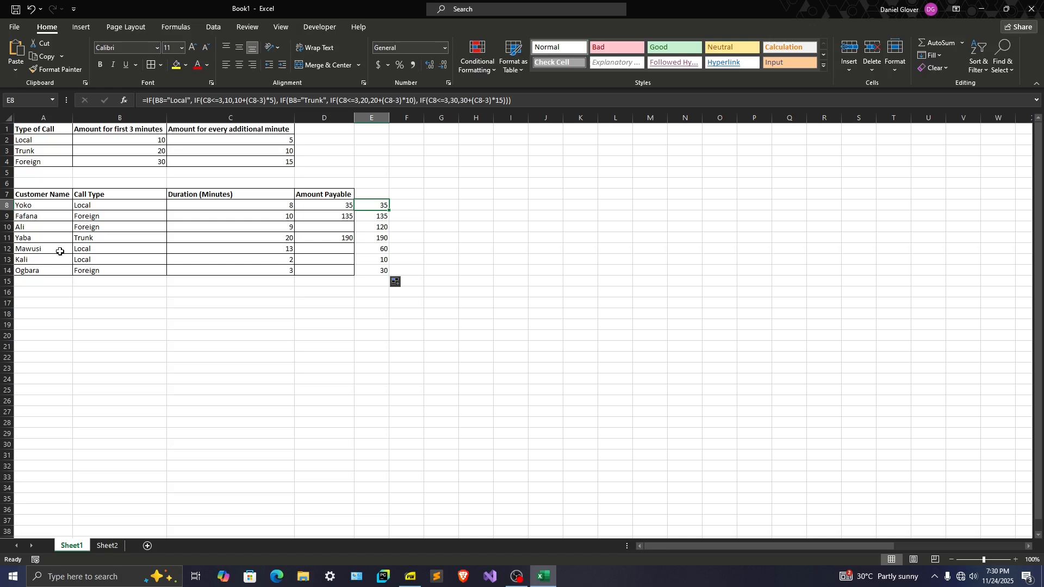
left_click(341, 221)
left_click(342, 205)
left_click(338, 215)
left_click(330, 227)
left_click(328, 240)
left_click(323, 251)
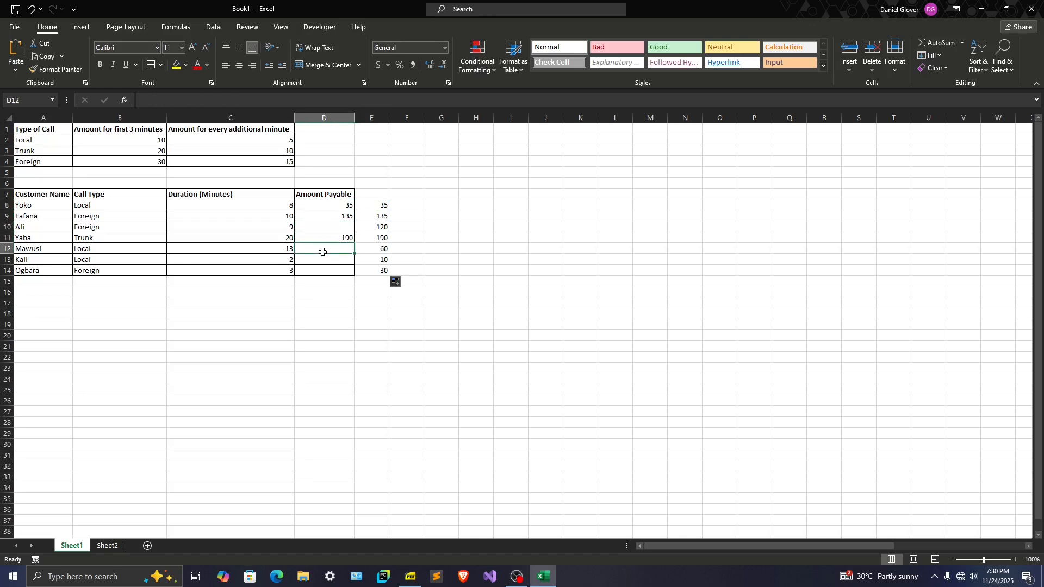
left_click_drag(98, 207, 103, 271)
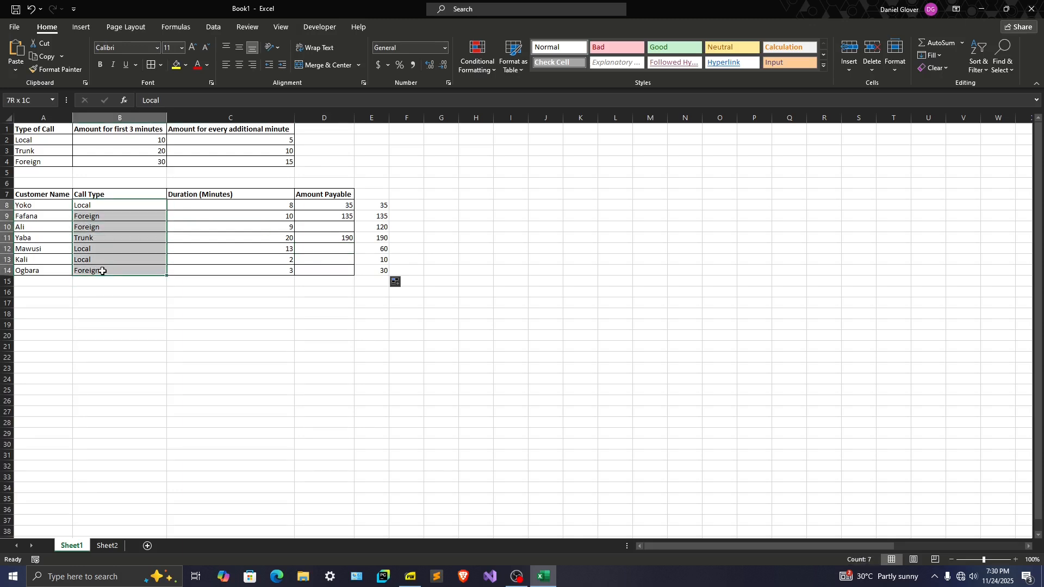
Compare the separate call-type formulas in D8:D11 with the combined nested IF formula filled down E8:E14
left_click(331, 206)
left_click(332, 218)
left_click(331, 228)
left_click(333, 238)
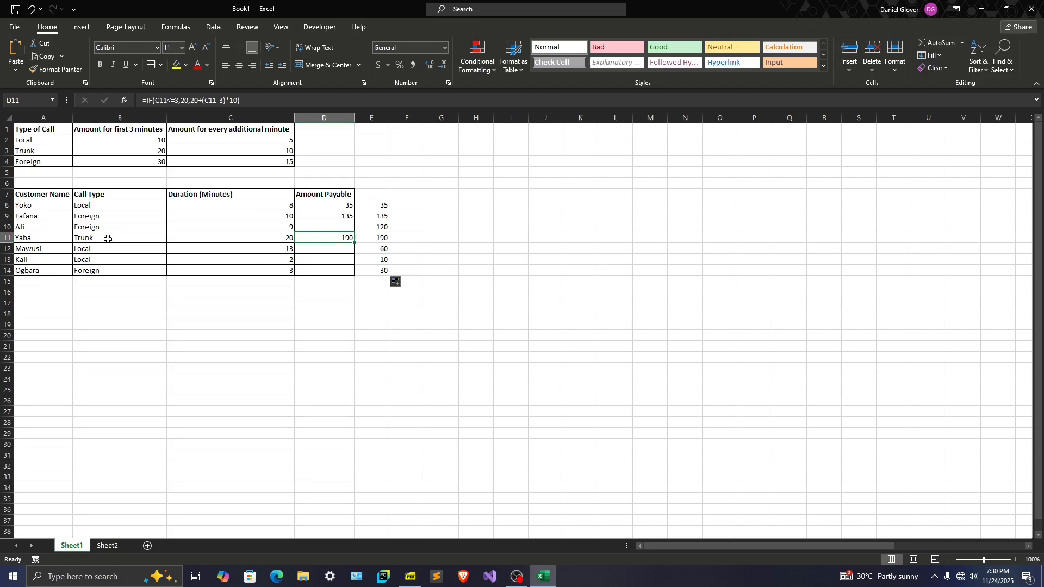
left_click_drag(380, 204, 378, 272)
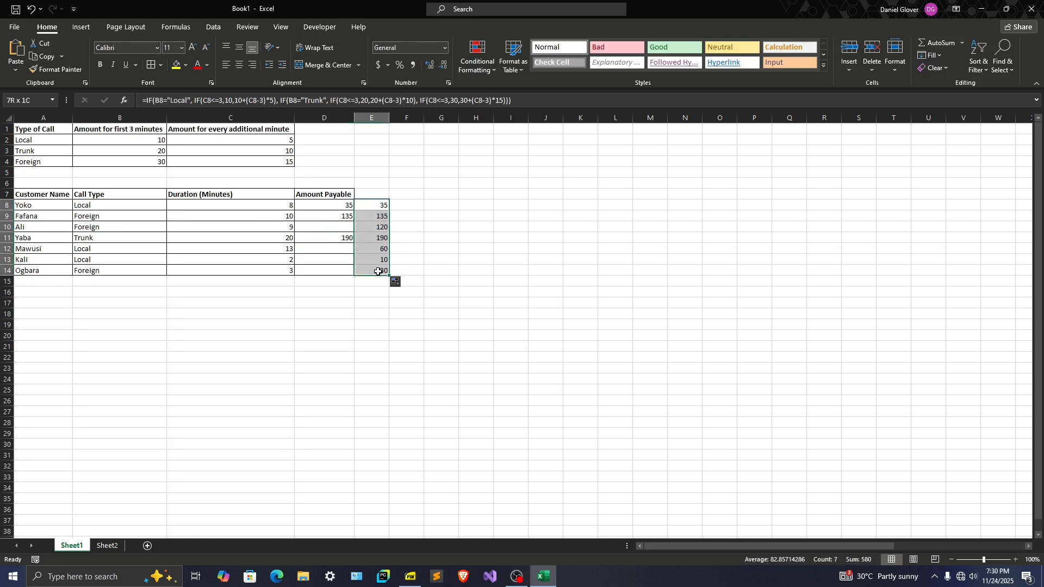
left_click_drag(340, 205, 341, 235)
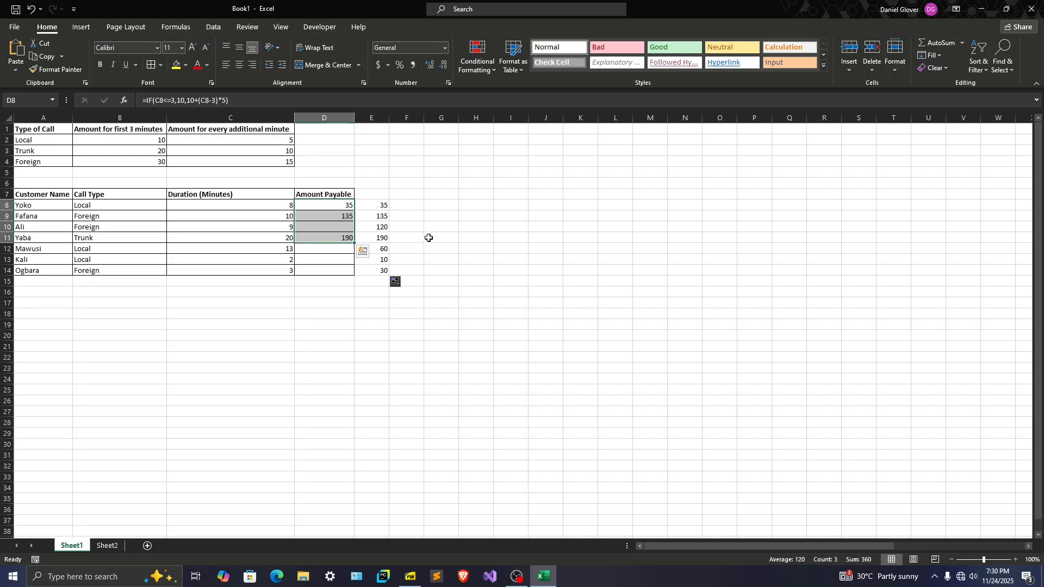
left_click(388, 203)
left_click(363, 219)
left_click(373, 204)
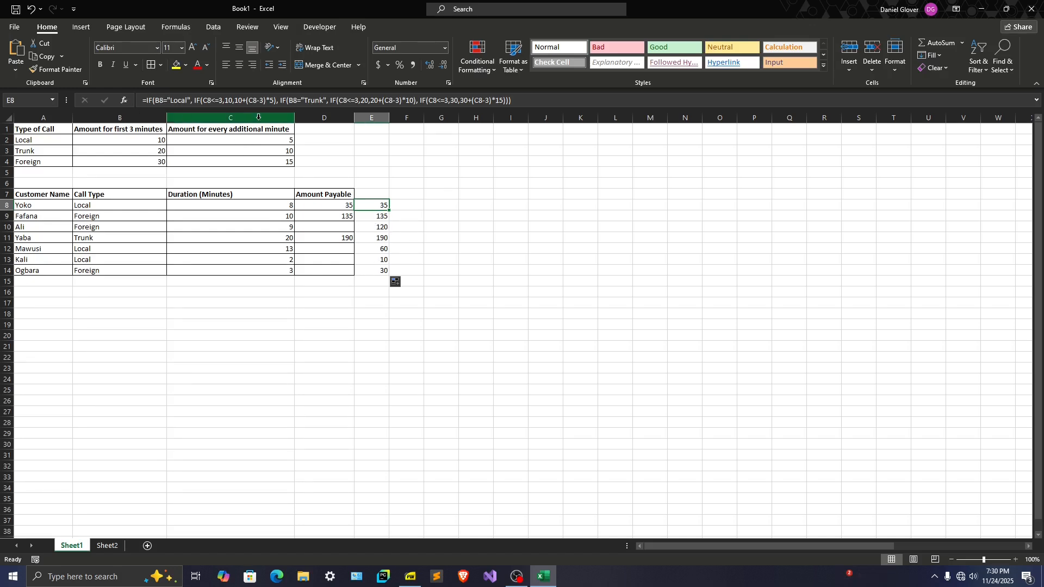
left_click(349, 204)
left_click(377, 207)
left_click(343, 205)
left_click(376, 207)
left_click(342, 209)
left_click(367, 209)
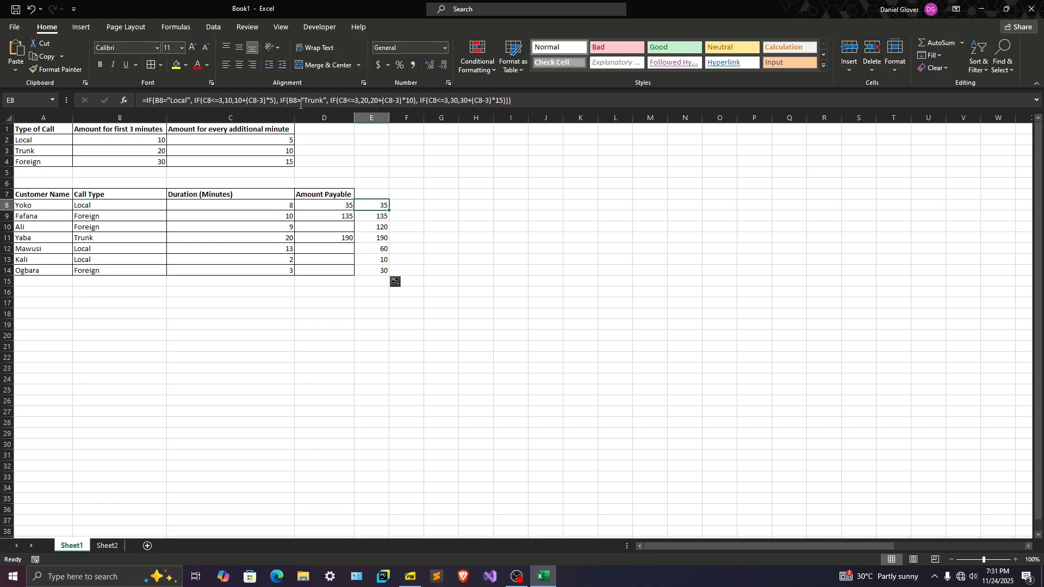
left_click_drag(698, 547, 815, 536)
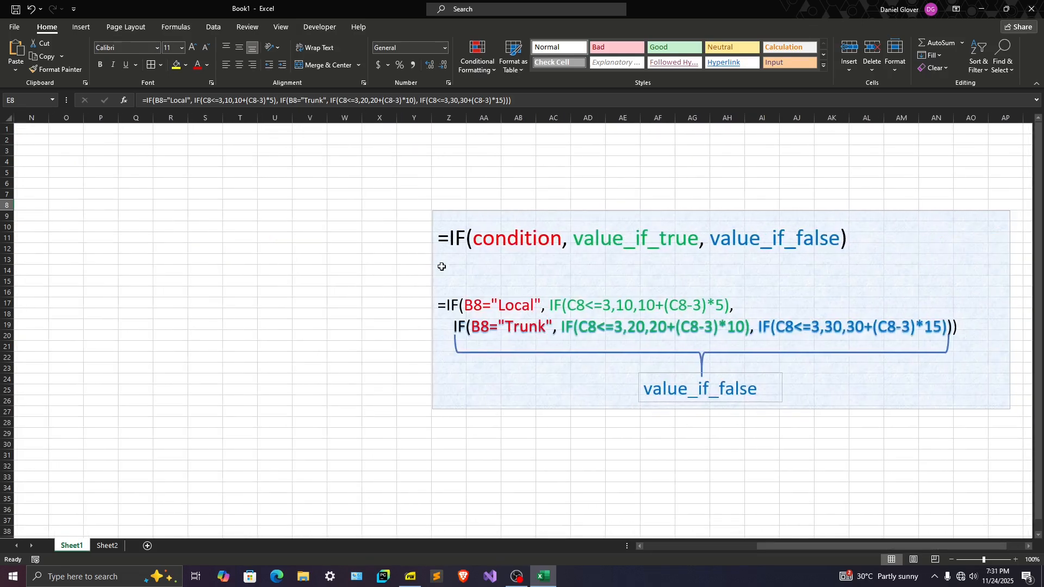
left_click(440, 216)
left_click_drag(498, 212, 266, 223)
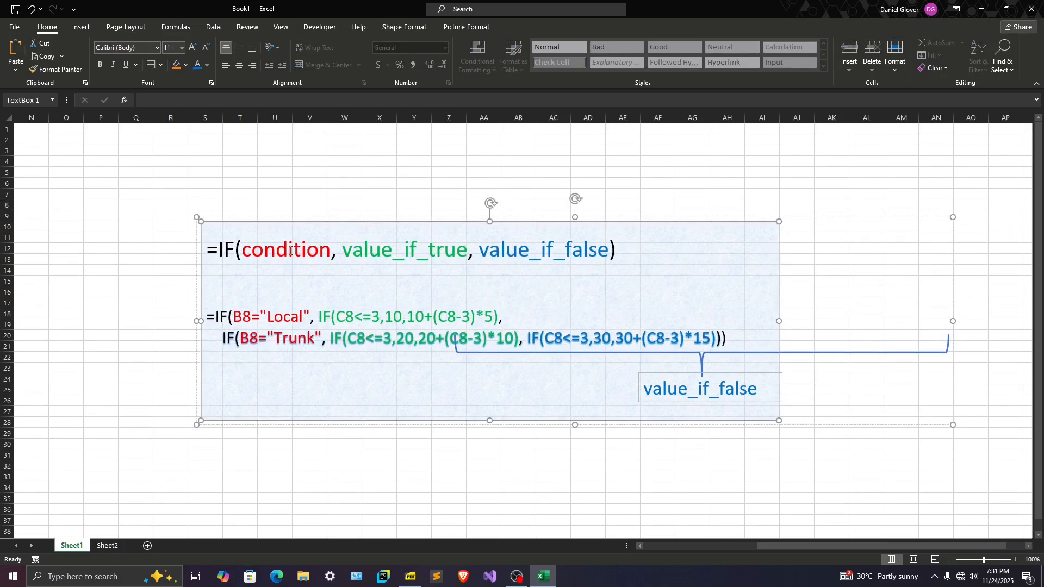
key("ctrl+z")
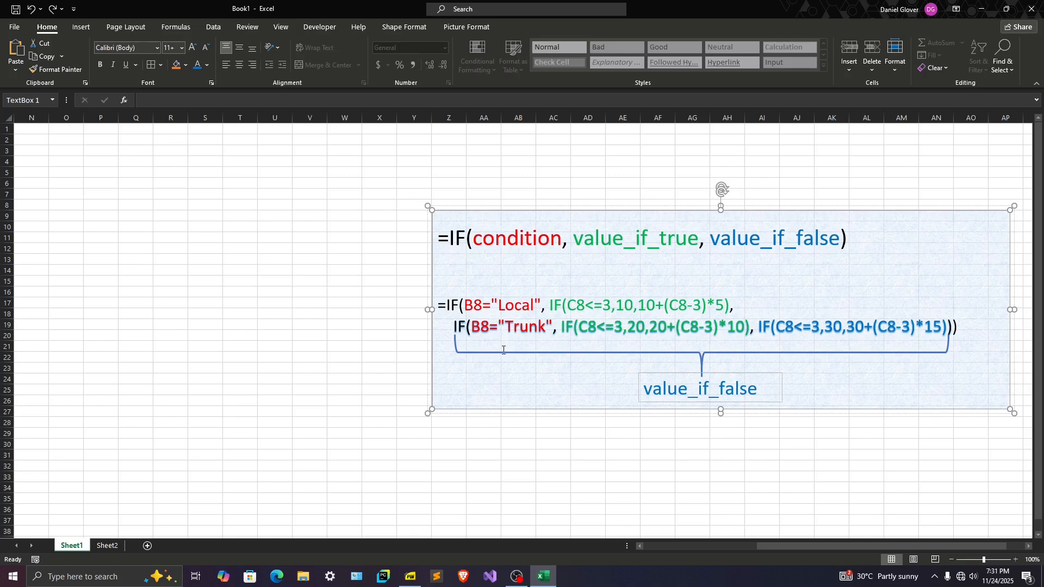
Select the IF explanation text box, its brace and the value_if_false label together and move them close beside the call table
left_click(501, 353, "shift")
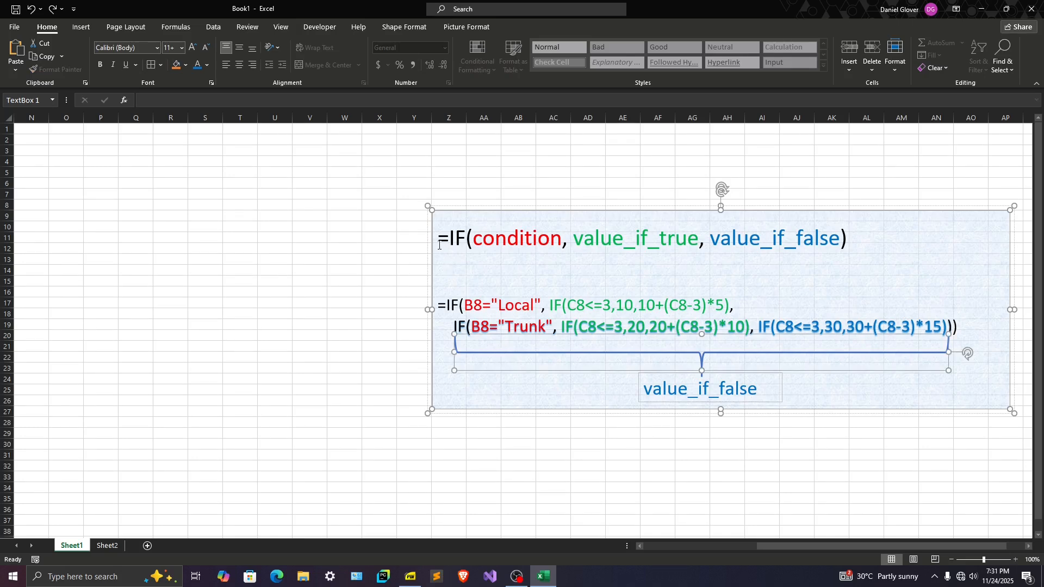
left_click_drag(451, 220, 334, 237)
key("ctrl+z")
left_click(646, 390, "shift")
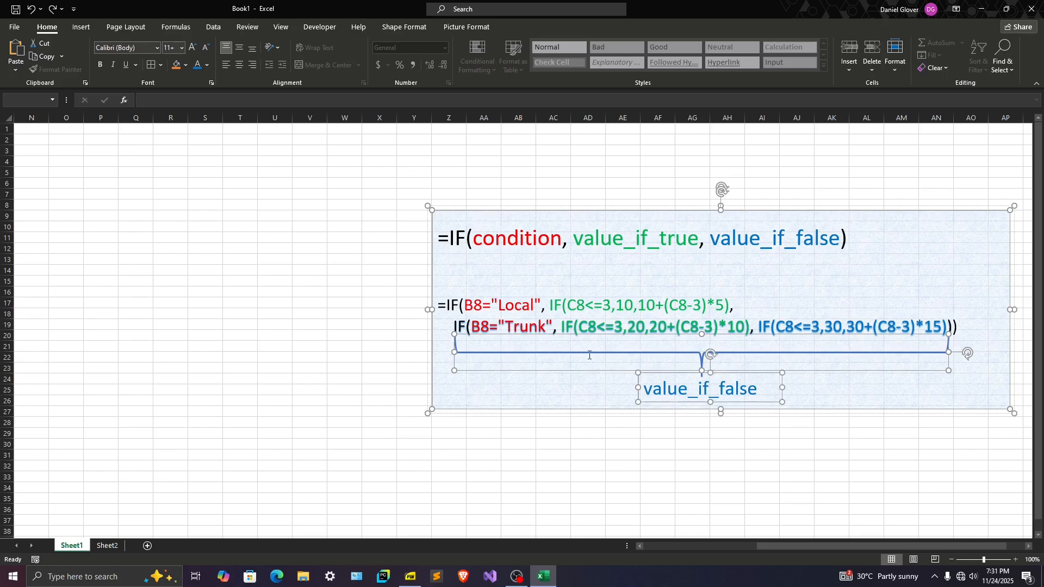
left_click_drag(444, 213, 1, 229)
left_click_drag(564, 219, 185, 258)
left_click_drag(777, 542, 694, 474)
left_click_drag(697, 220, 531, 237)
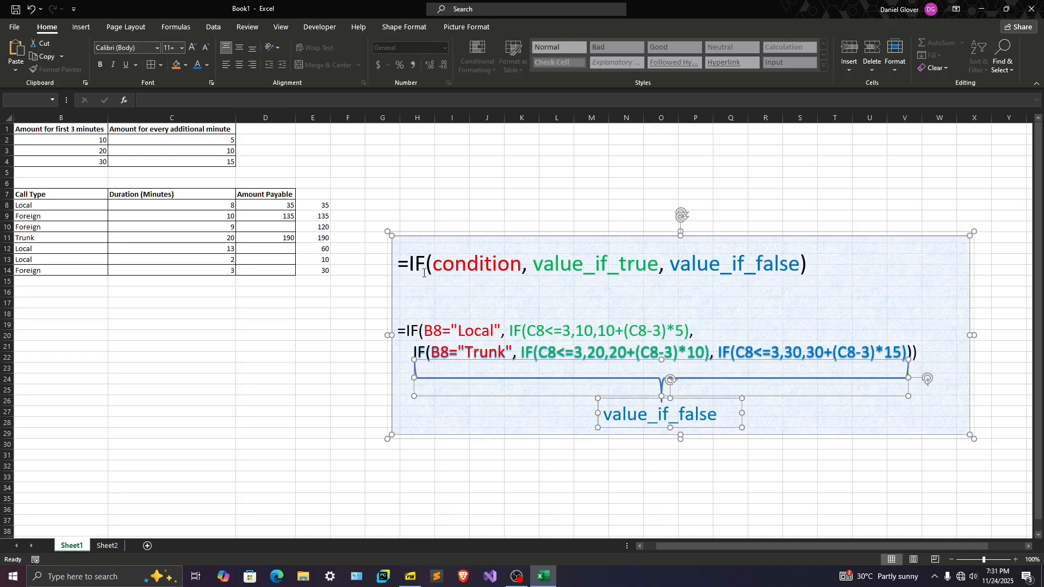
left_click(332, 303)
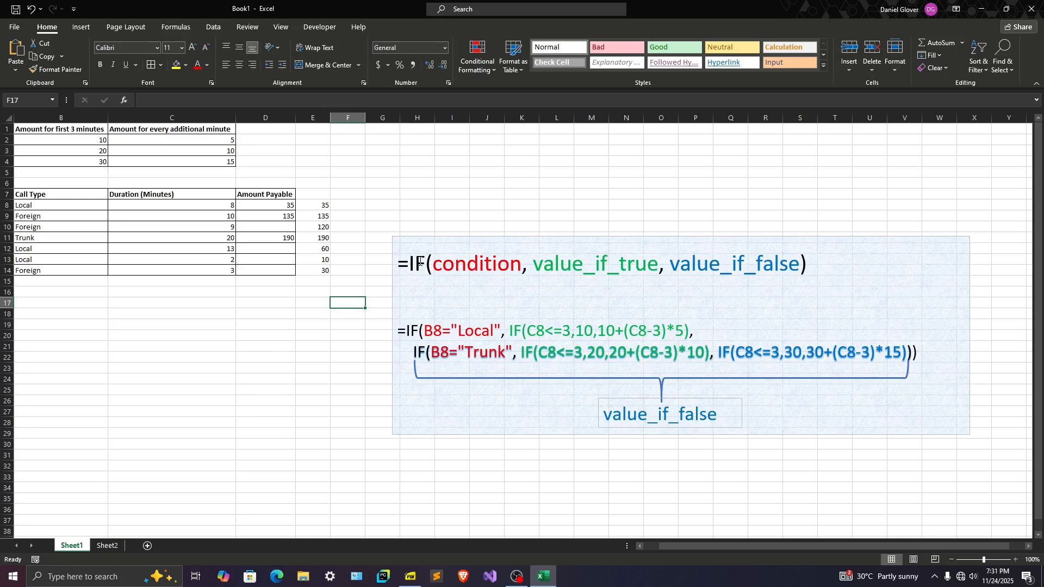
Review the general IF syntax in the explanation box: condition, value_if_true and value_if_false
left_click(397, 264)
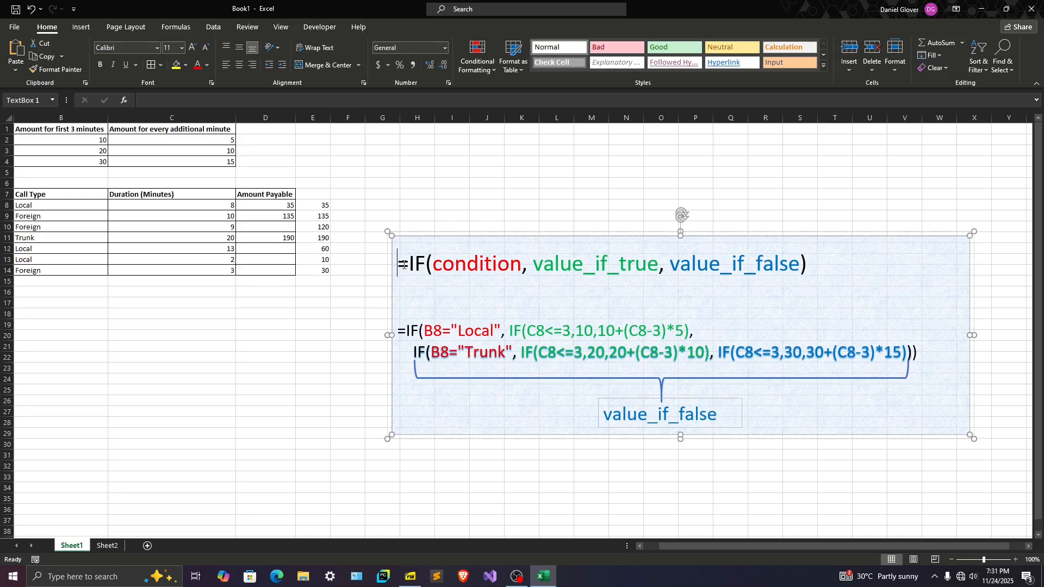
double_click(468, 267)
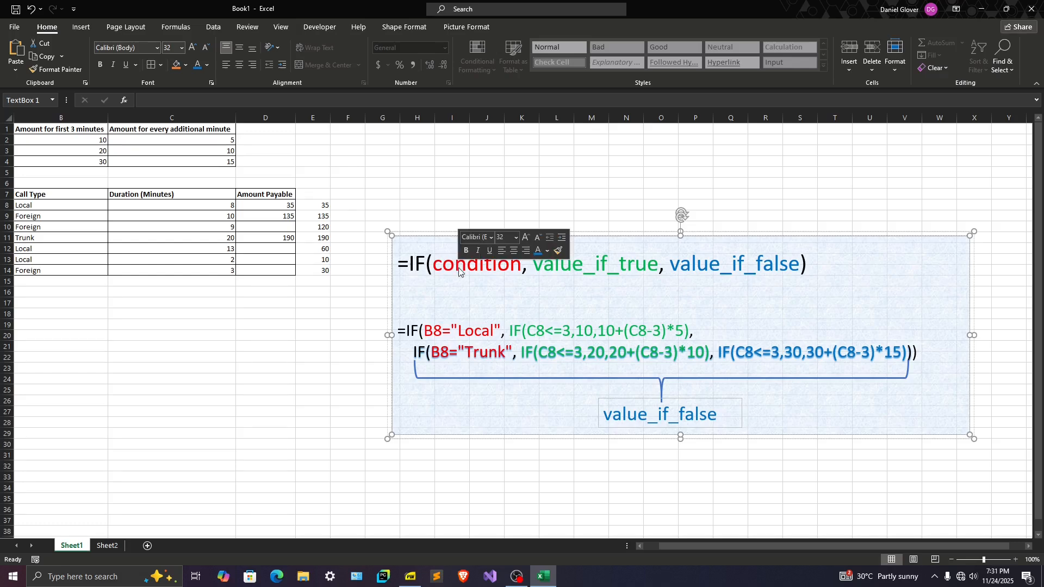
double_click(595, 264)
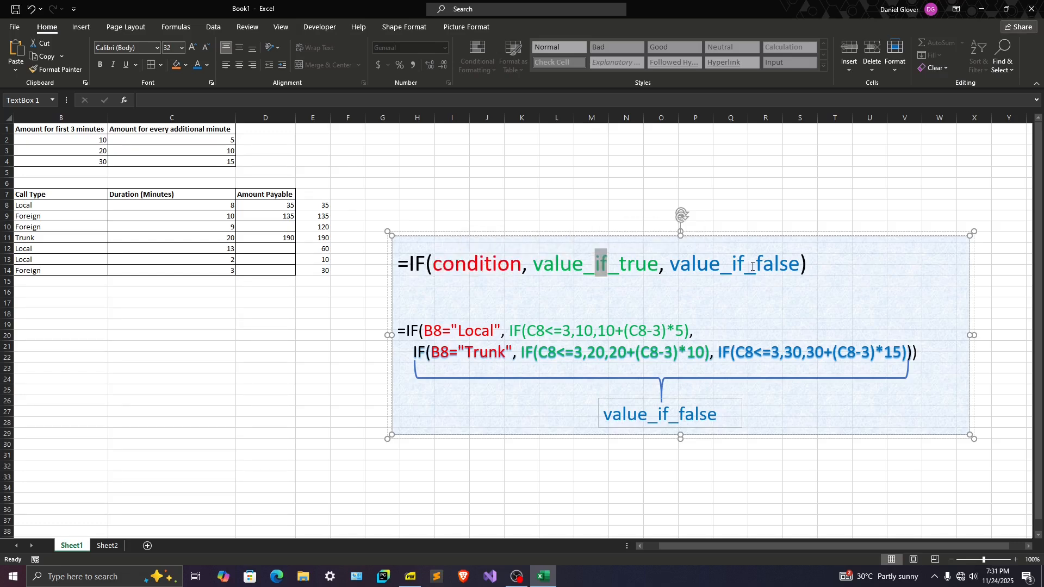
left_click(729, 206)
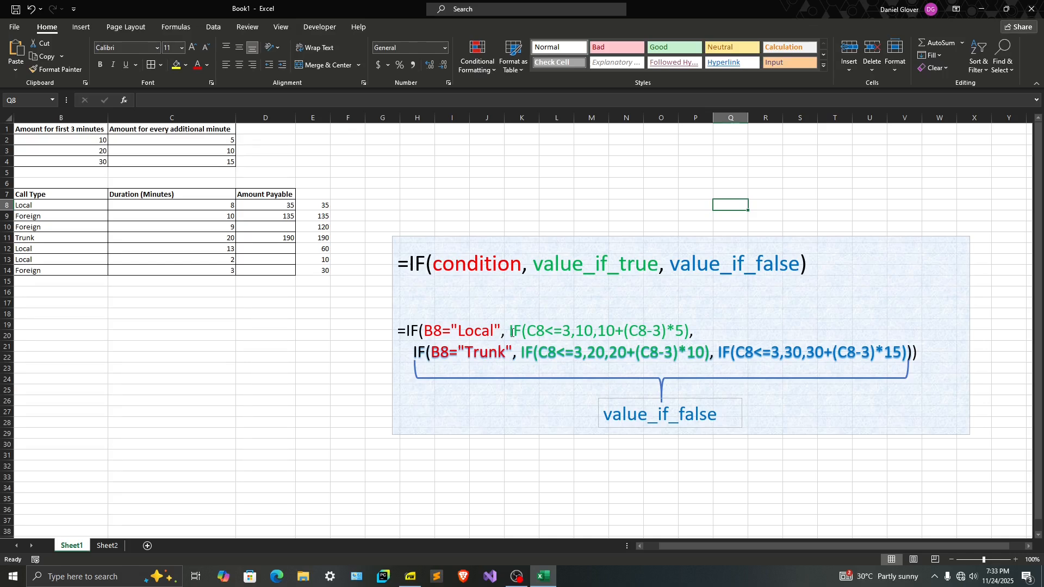
Examine the outer IF in the explanation box: the B8="Local" condition, its value if true, and the nested IF serving as value if false
left_click(512, 331)
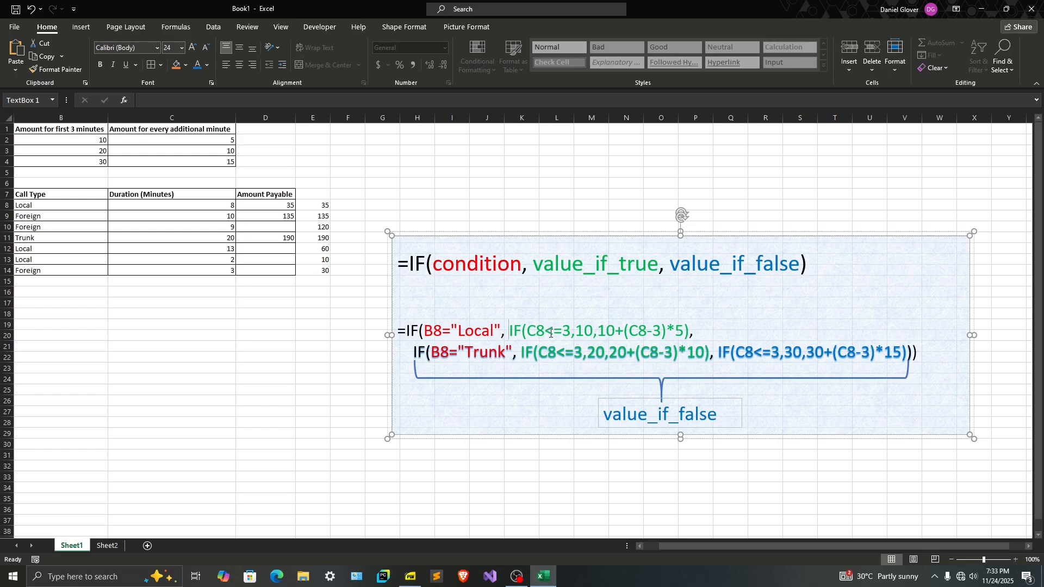
left_click(503, 335)
double_click(536, 332)
left_click(691, 334)
left_click_drag(416, 354, 910, 354)
left_click(641, 387)
left_click_drag(912, 355, 642, 353)
left_click(832, 365)
left_click_drag(912, 354, 902, 357)
double_click(409, 330)
left_click_drag(505, 334, 502, 334)
left_click_drag(695, 334, 688, 334)
left_click_drag(511, 331, 690, 335)
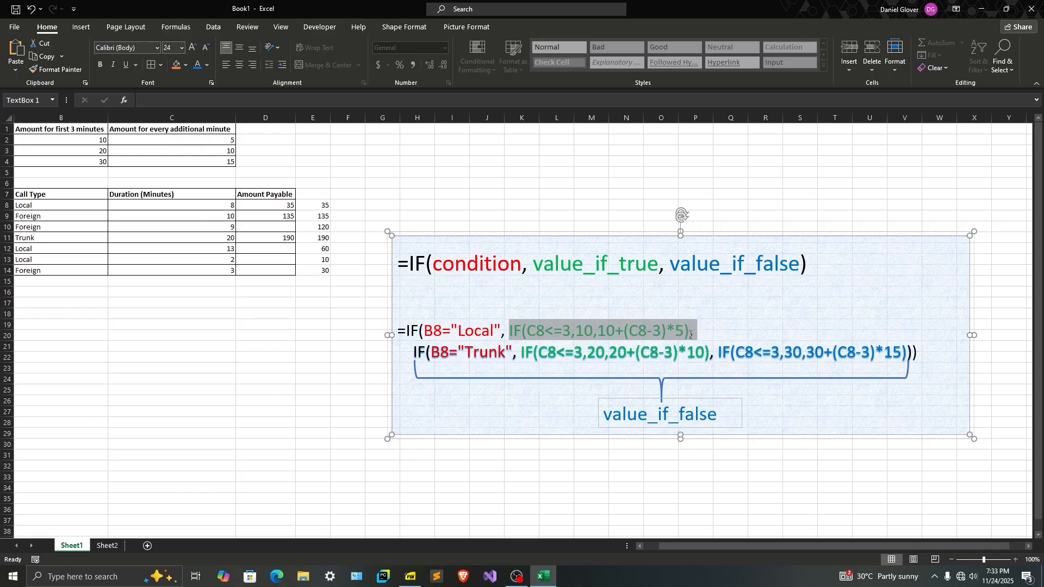
left_click_drag(494, 333, 458, 333)
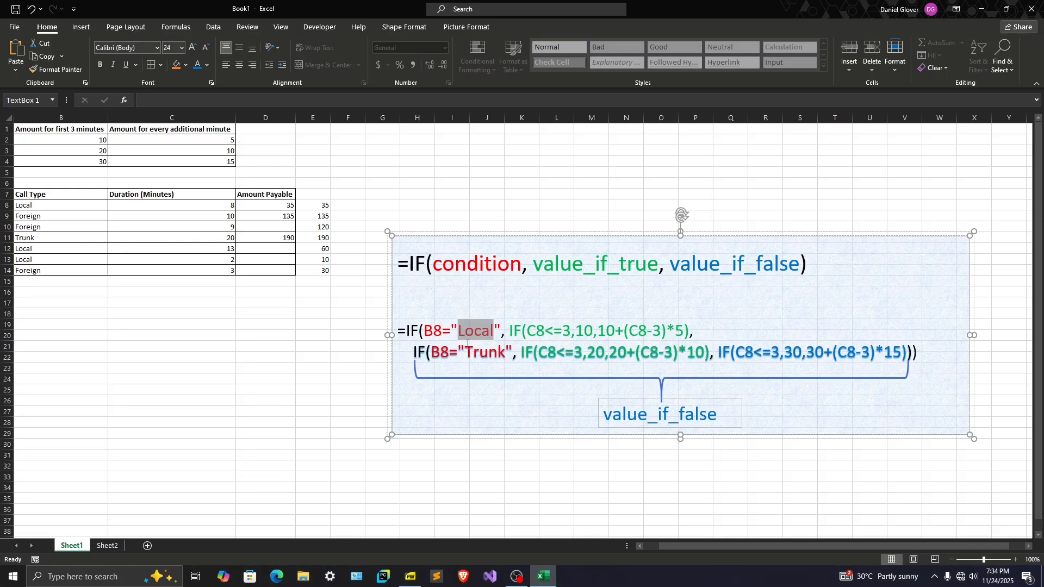
Examine the nested IF in the explanation box: the B8="Trunk" condition, its value if true, and the final foreign-call IF as value if false
left_click(433, 354)
double_click(434, 354)
double_click(481, 359)
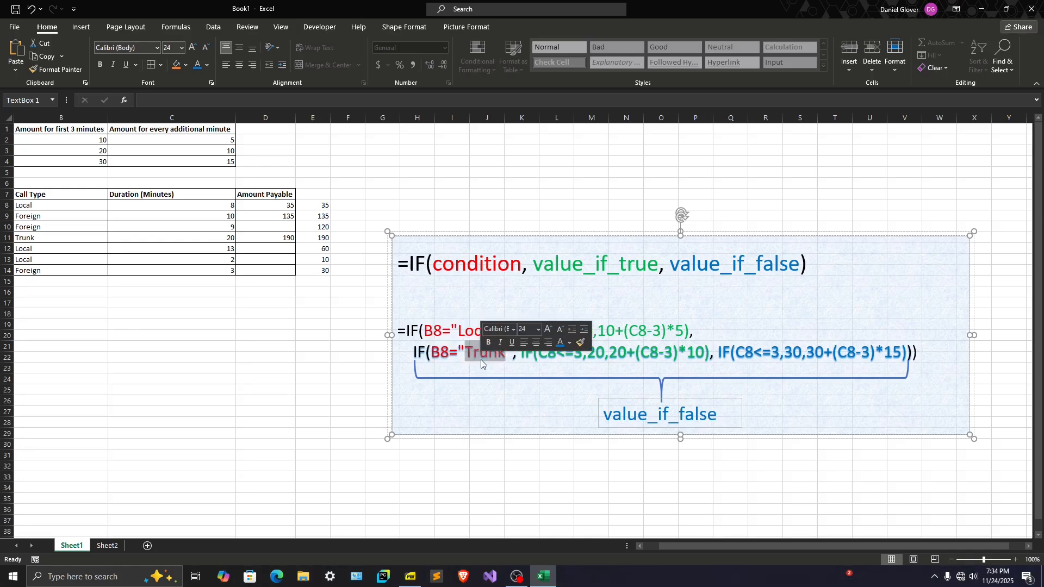
left_click(480, 359)
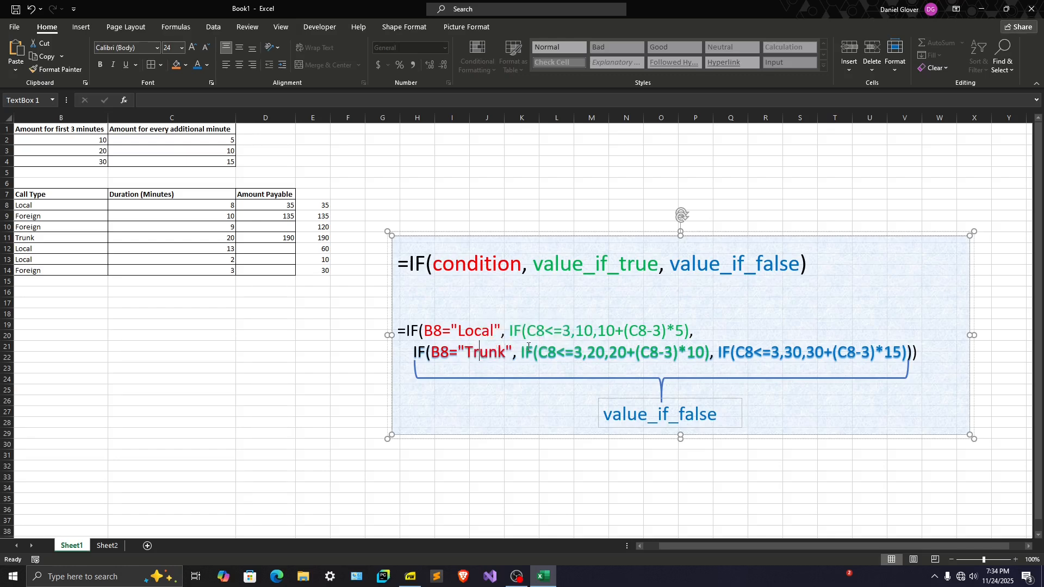
left_click_drag(523, 352, 707, 356)
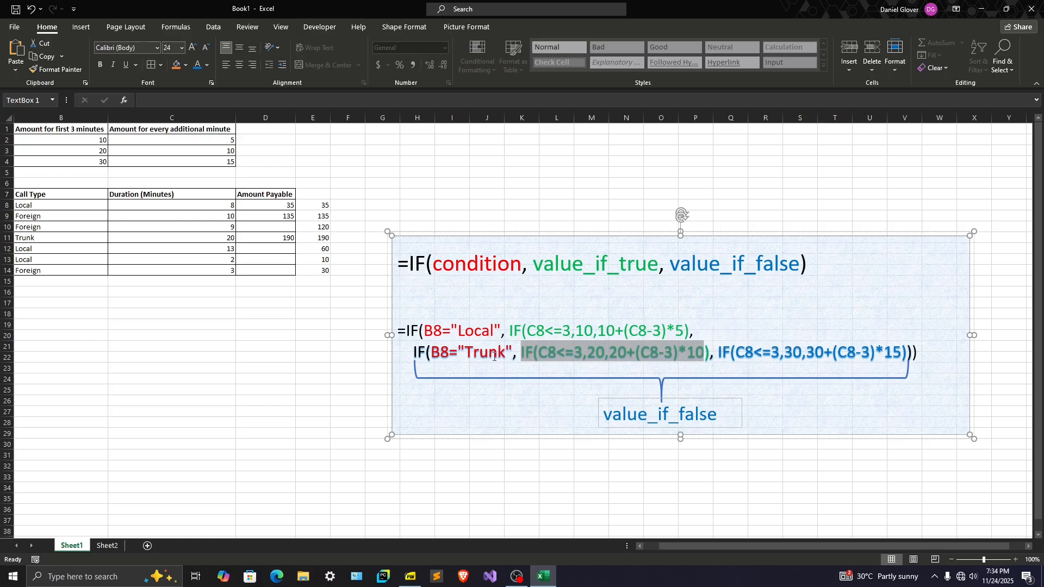
double_click(439, 355)
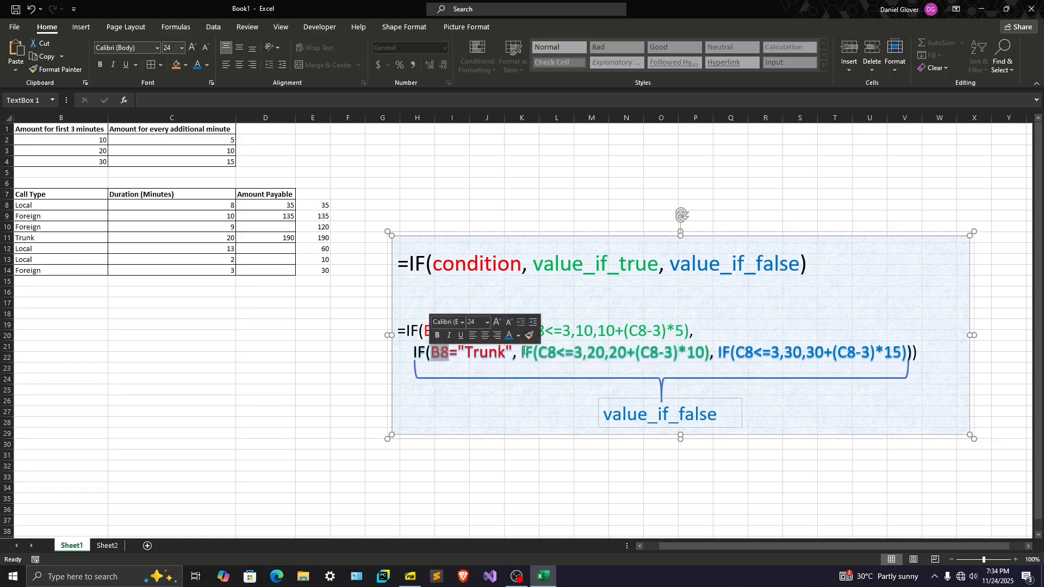
double_click(559, 354)
left_click_drag(523, 355, 709, 351)
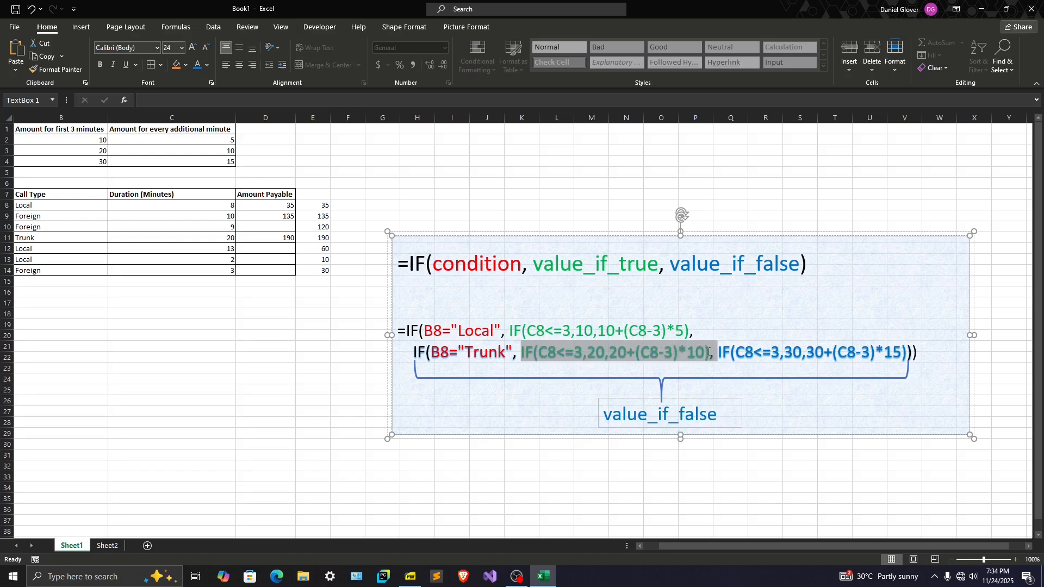
left_click(474, 357)
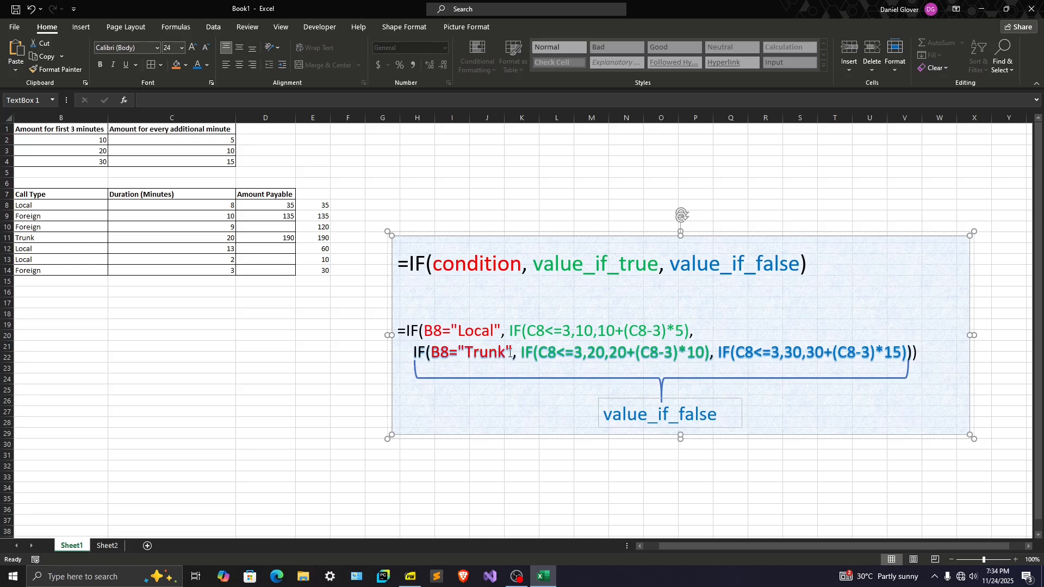
left_click_drag(516, 352, 443, 353)
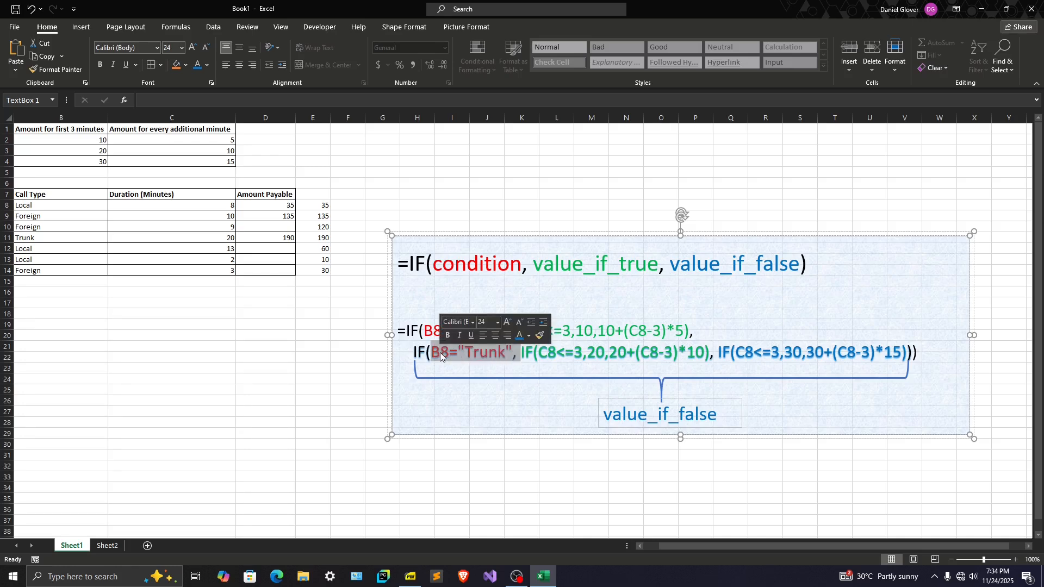
double_click(433, 332)
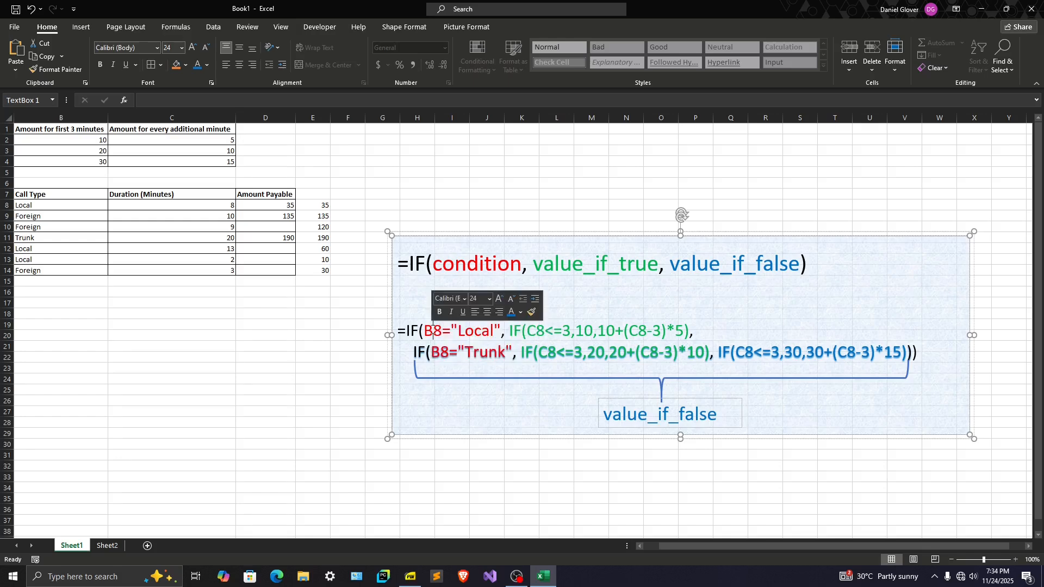
double_click(479, 334)
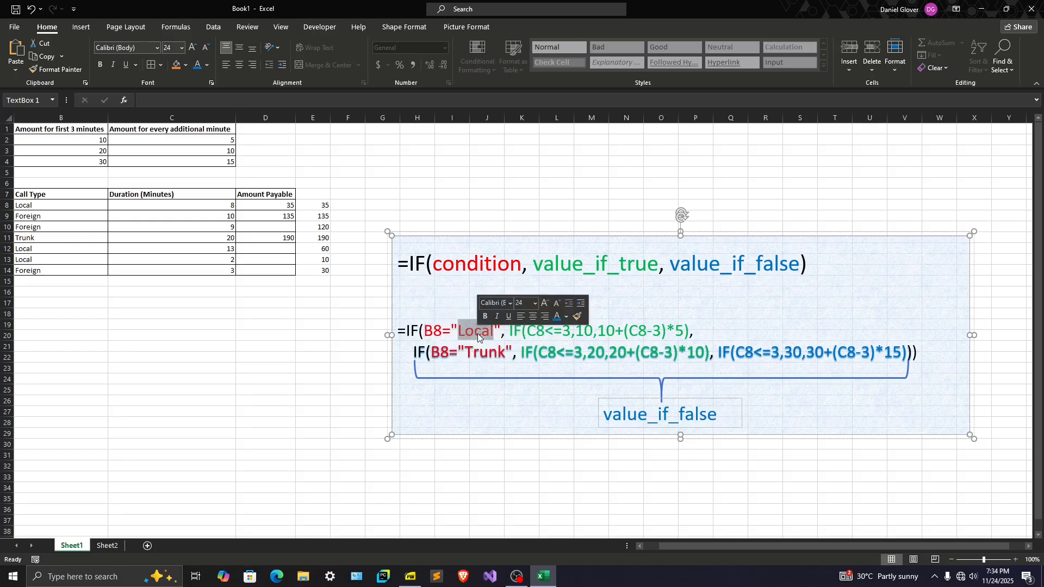
double_click(475, 354)
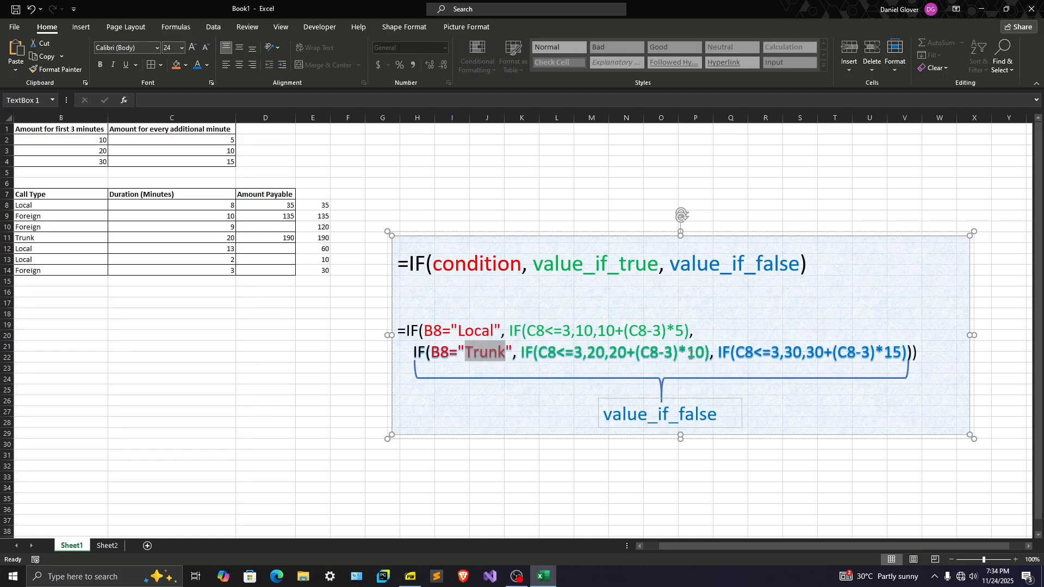
left_click_drag(718, 353, 906, 356)
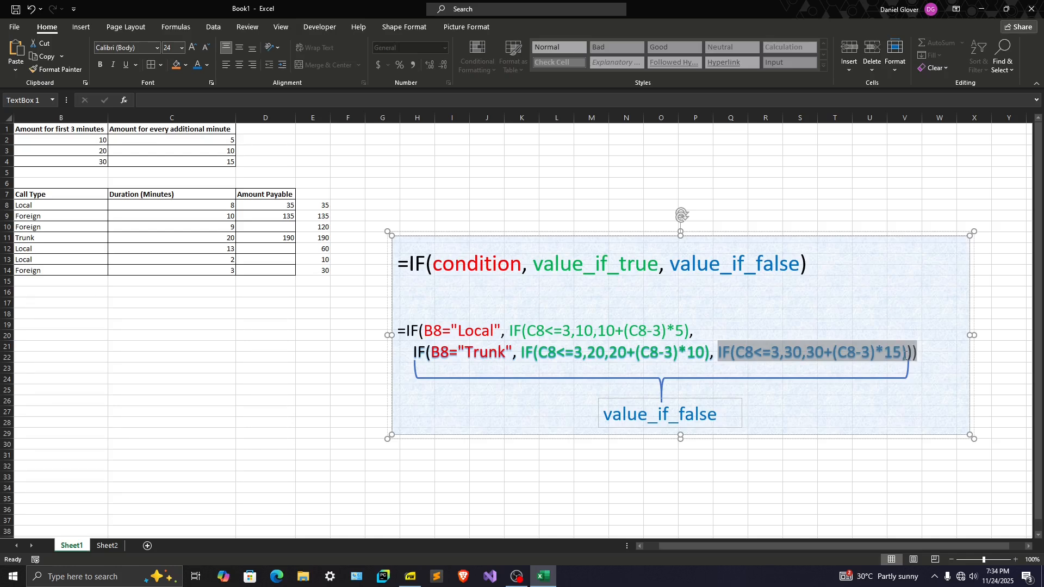
left_click_drag(906, 356, 906, 356)
left_click(807, 397)
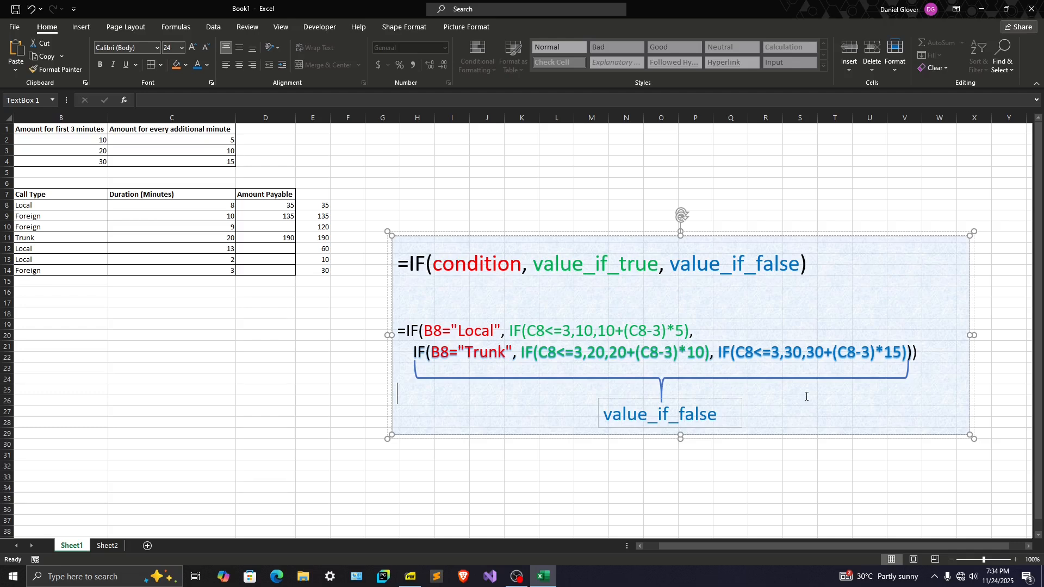
Compare the simple IF formula in D8 with the combined nested IF formula in E8
left_click(309, 212)
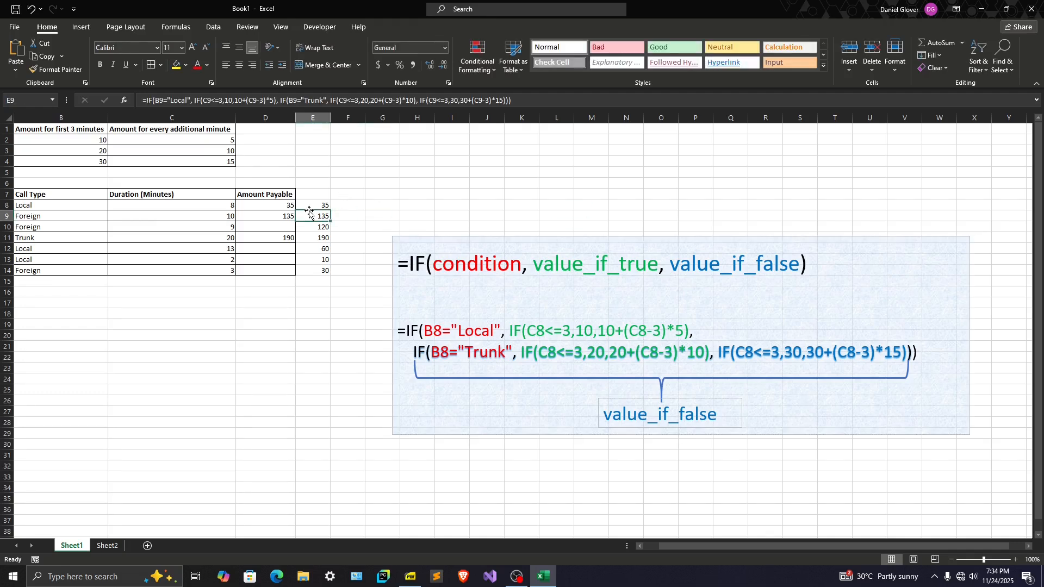
left_click(286, 206)
left_click(310, 207)
left_click(286, 208)
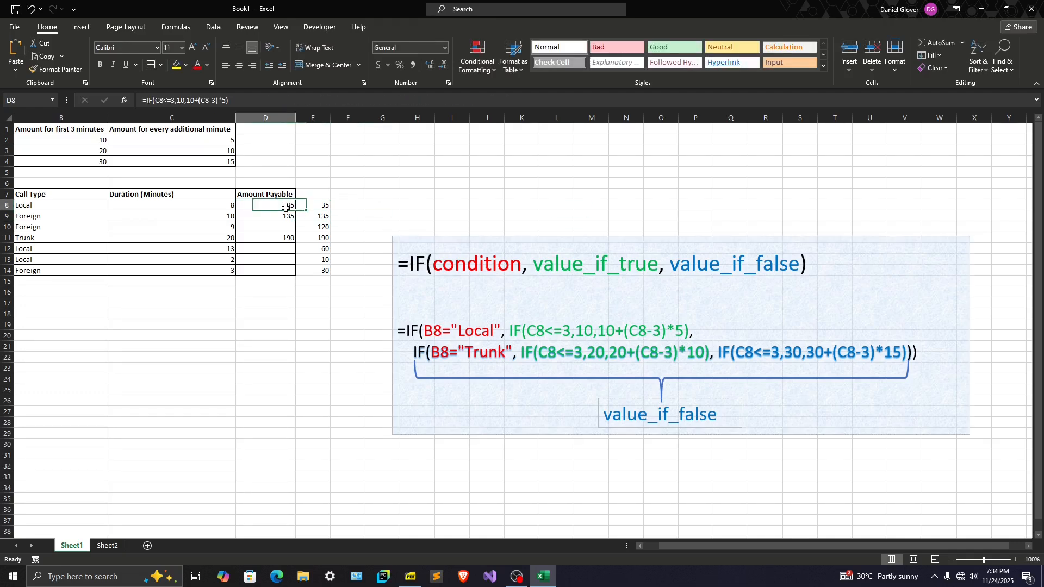
left_click(310, 208)
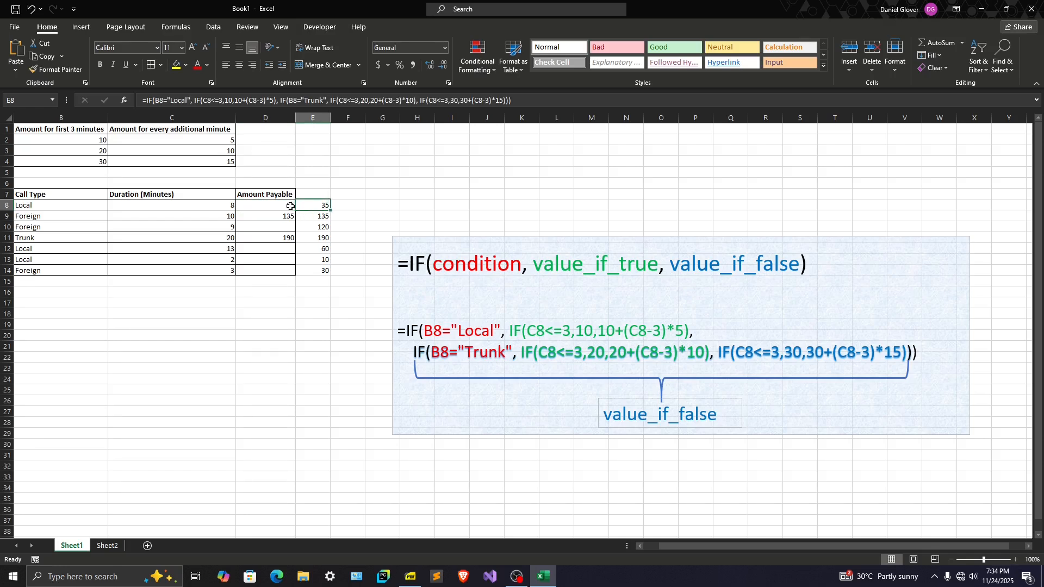
left_click_drag(680, 546, 640, 544)
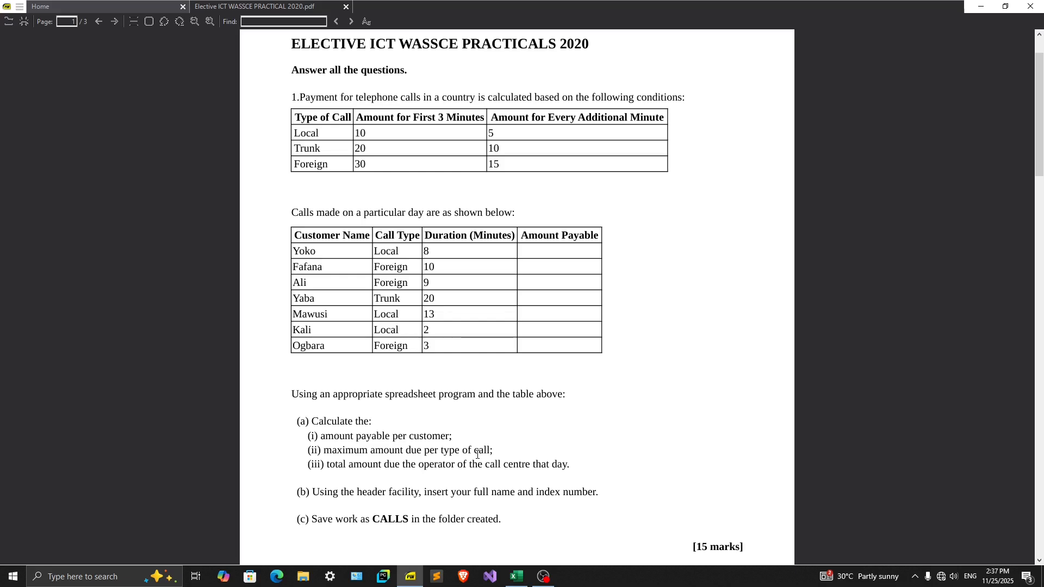
Switch to Excel and copy the Type of Call list from A1:A4 to the cells starting at A16
left_click(516, 576)
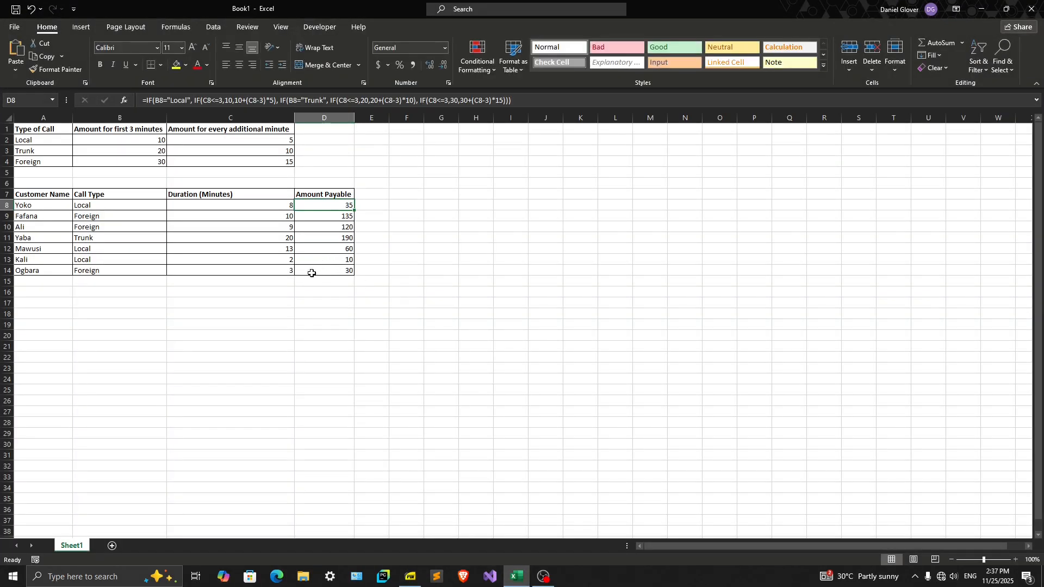
left_click(38, 293)
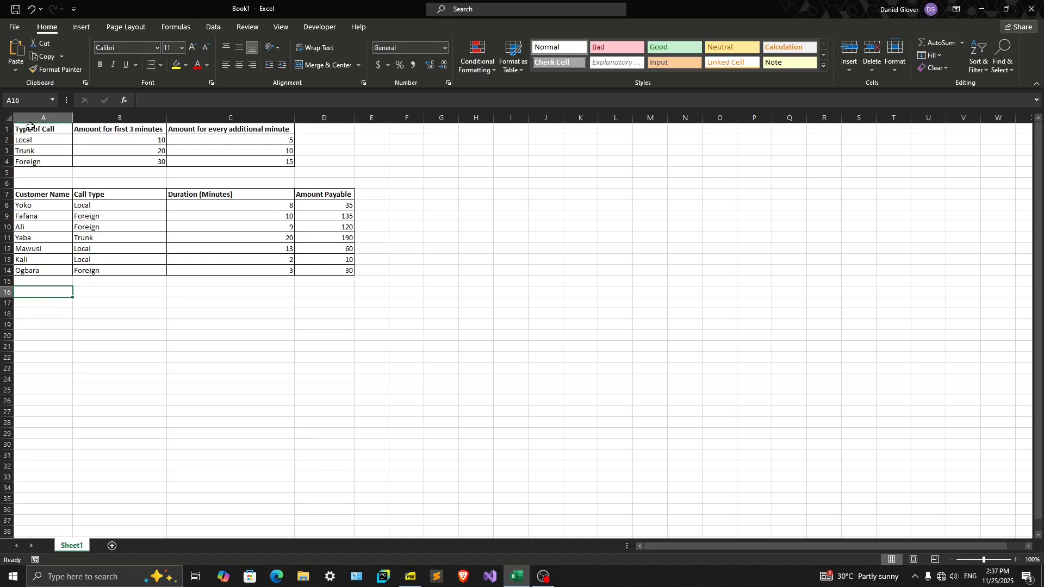
left_click_drag(31, 128, 27, 160)
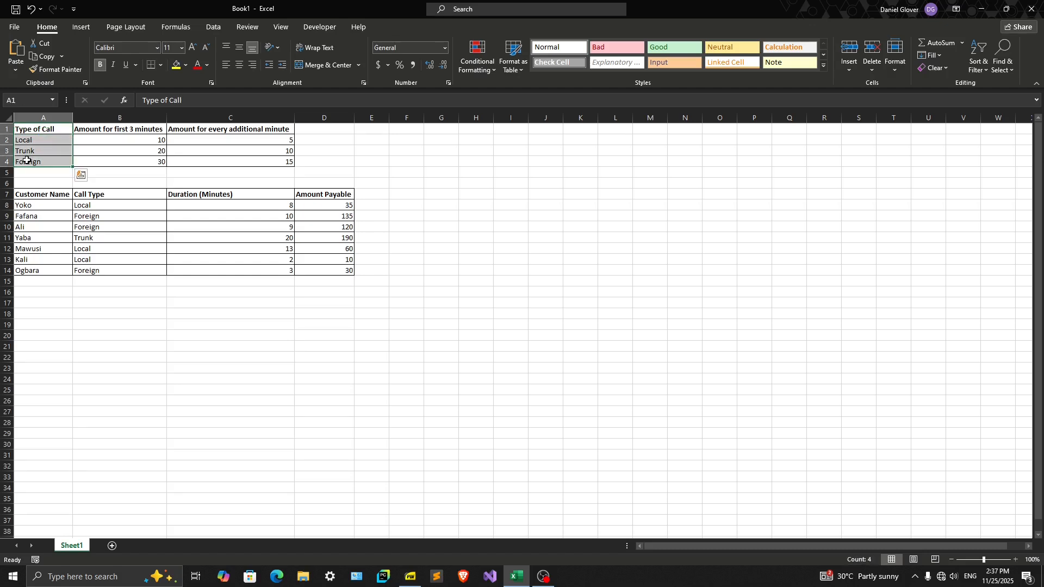
key("ctrl+c")
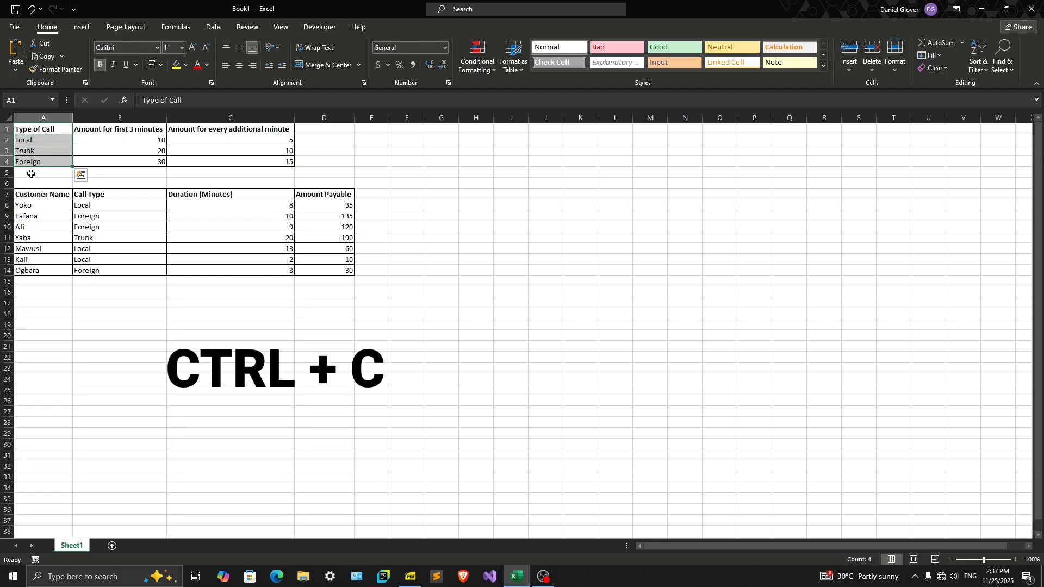
left_click(26, 292)
key("ctrl+v")
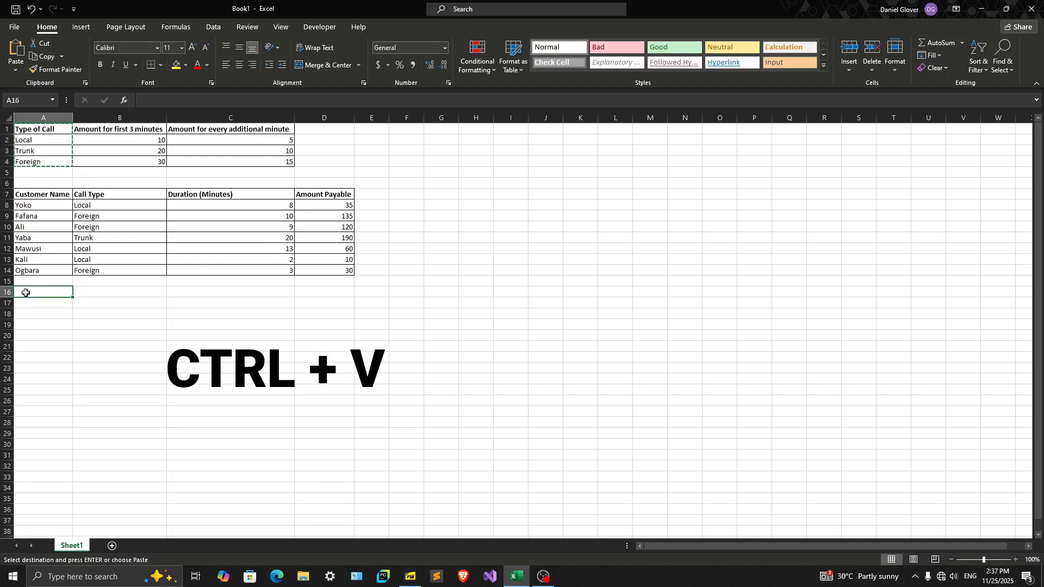
key("ctrl+v")
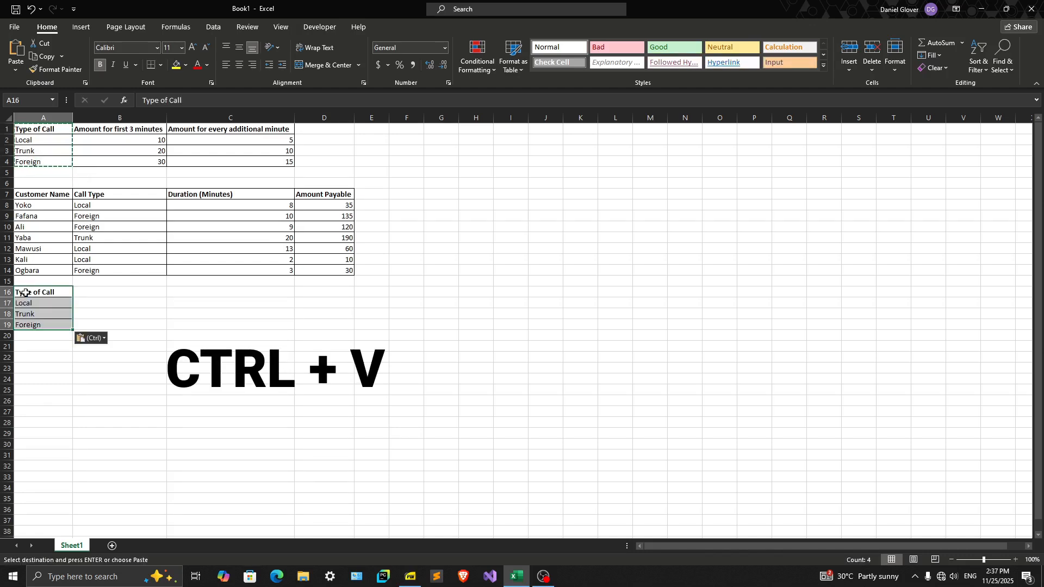
left_click_drag(46, 294, 48, 329)
Enter the heading "Maximum Amount Due" in B16, beside the copied Type of Call heading
left_click(83, 288)
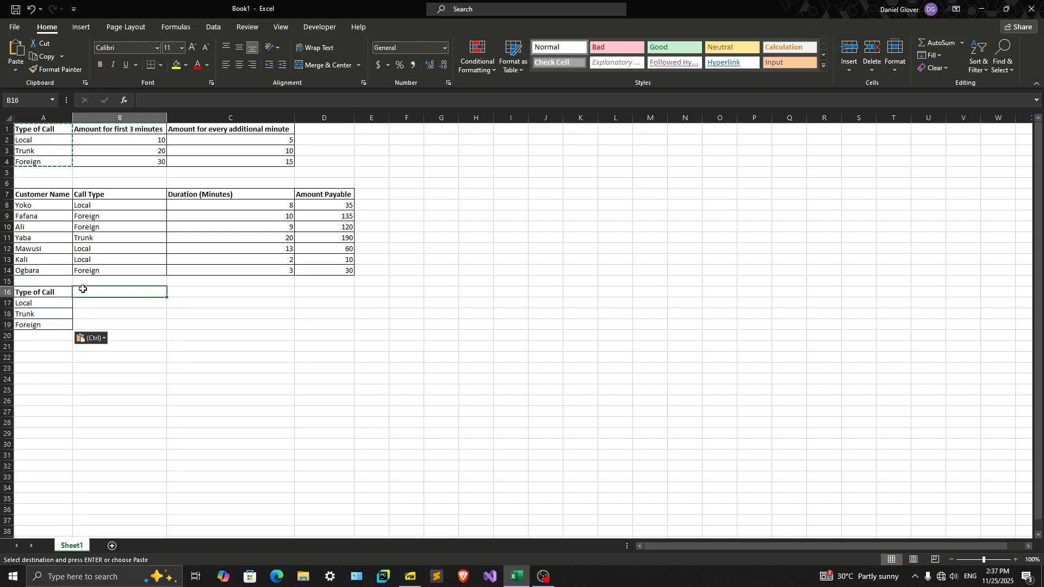
type("Maximu")
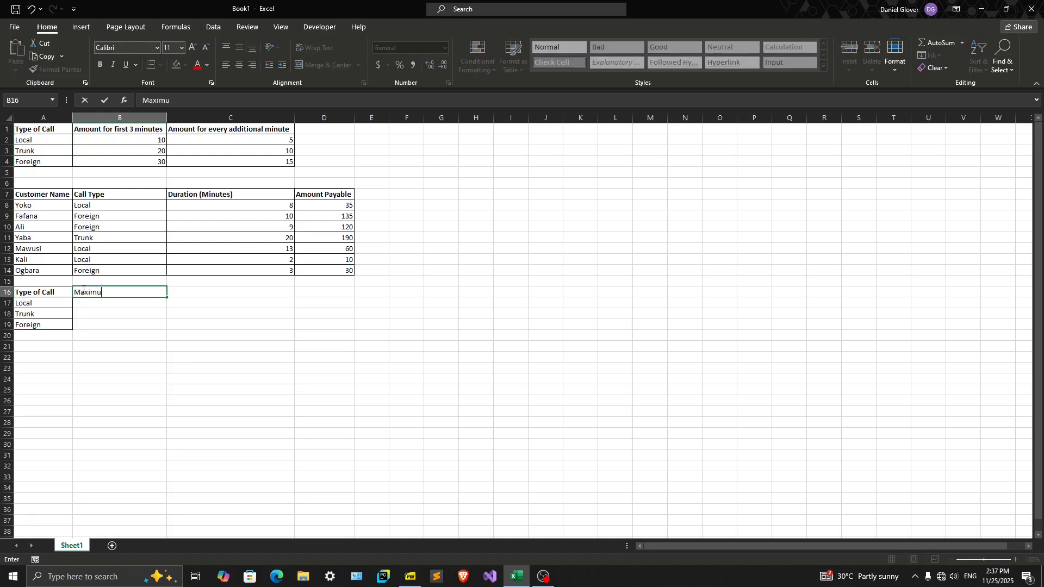
type("mn Amount Due")
key("Return")
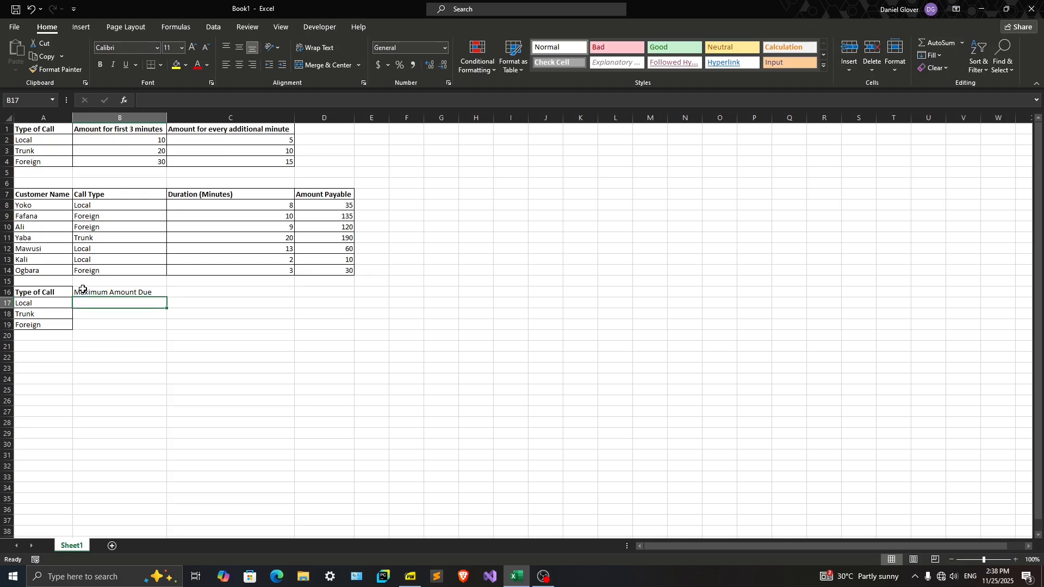
Apply All Borders to the Maximum Amount Due column, cells B16:B19
left_click_drag(86, 303, 87, 325)
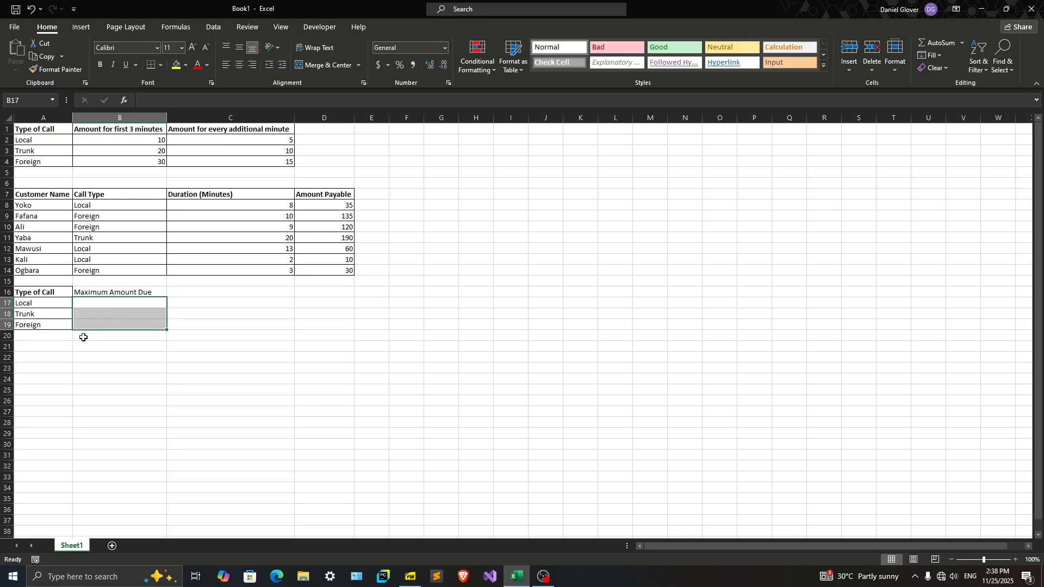
left_click_drag(48, 303, 86, 323)
left_click(86, 291)
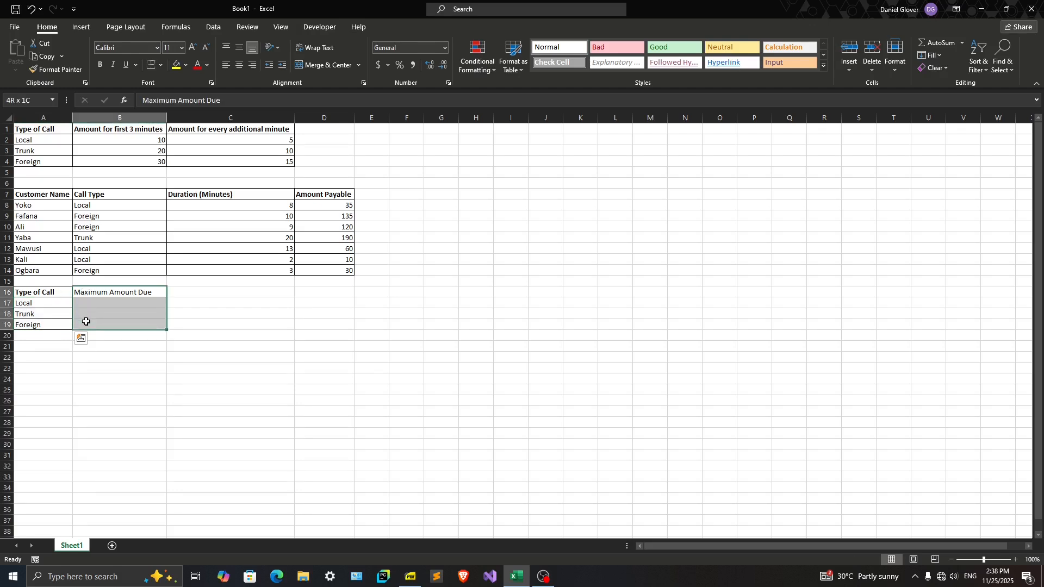
left_click(161, 64)
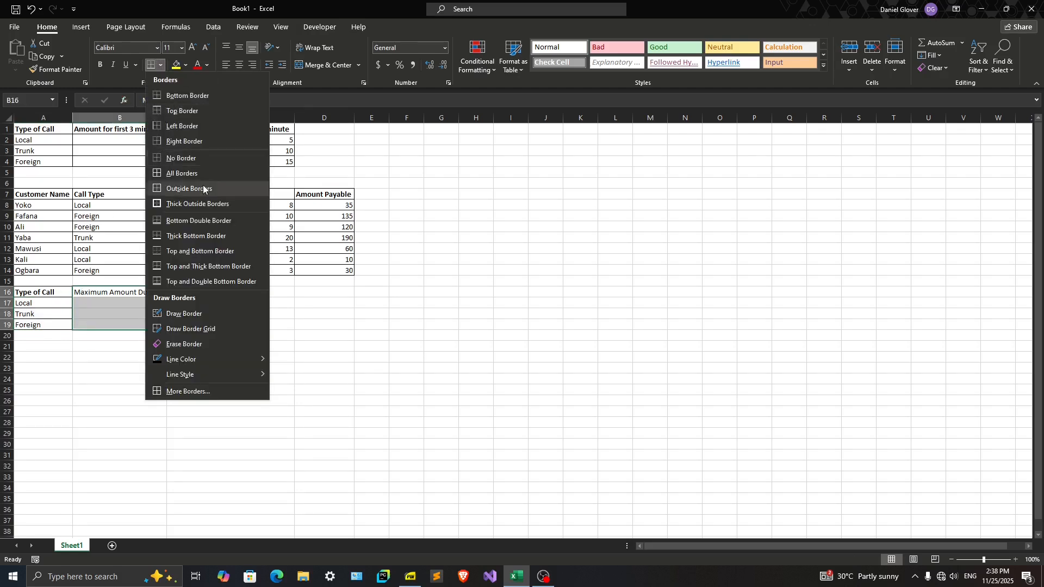
left_click(166, 171)
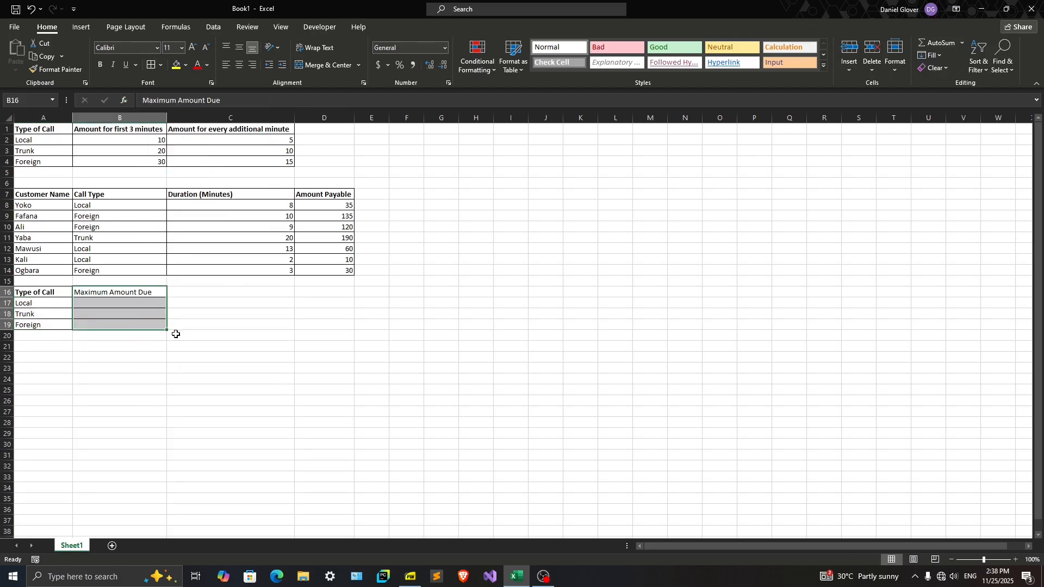
left_click(180, 313)
Calculate the maximum amount due for Local calls in B17 with =MAX(D8,D12,D13)
left_click(80, 302)
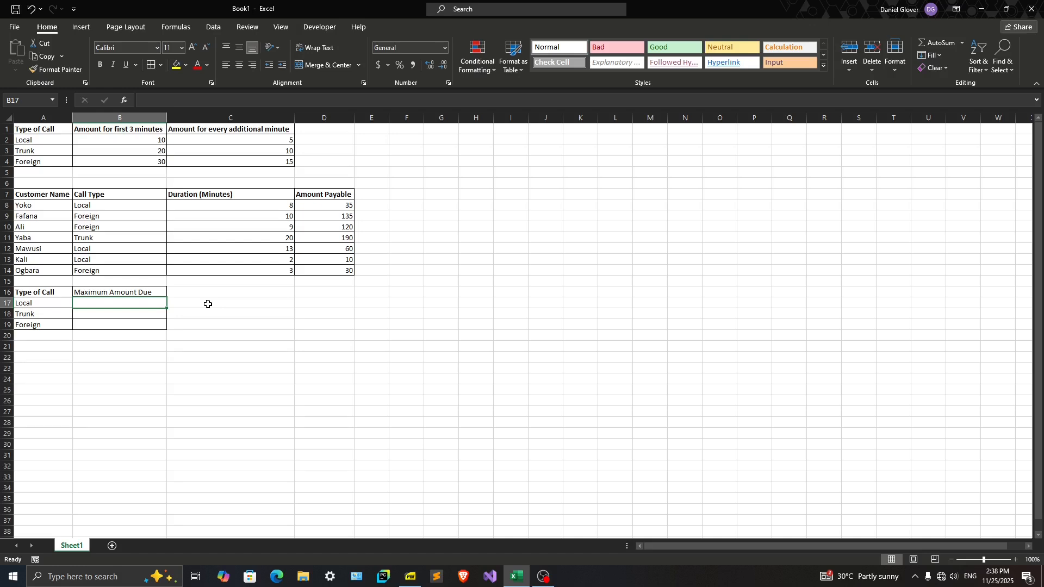
type("=")
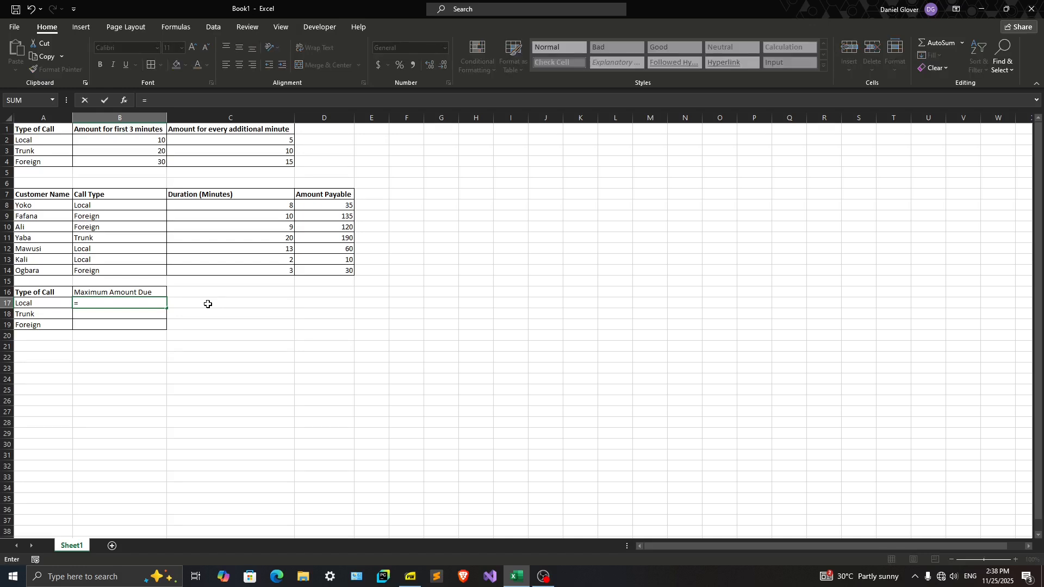
type("MAX(")
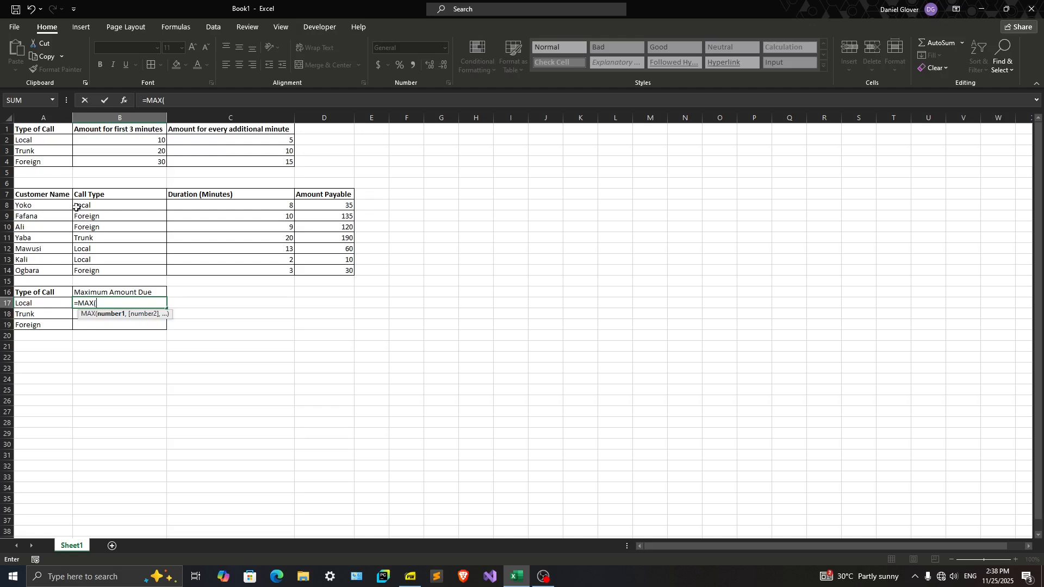
left_click(330, 204)
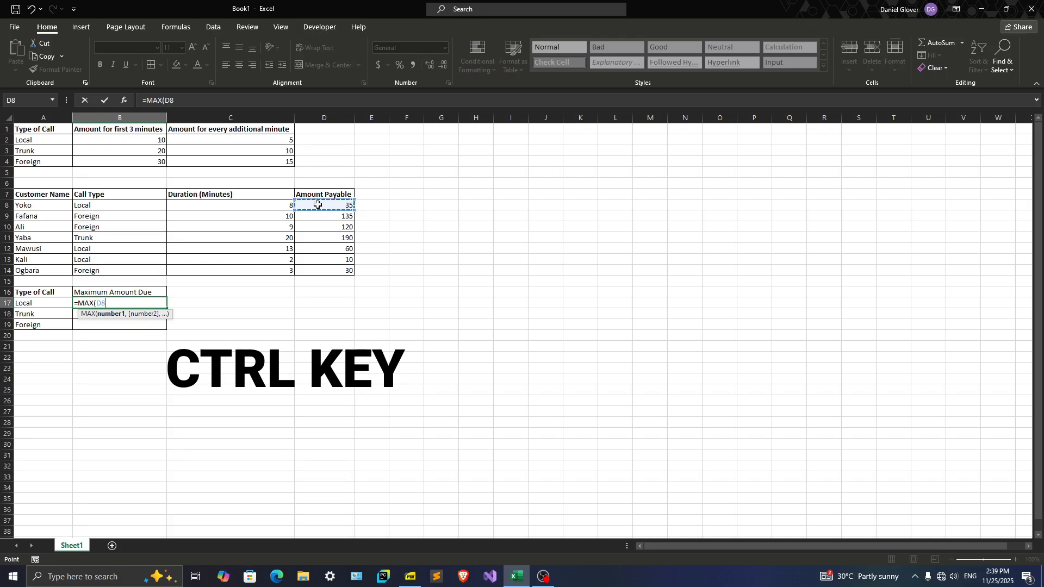
left_click(315, 247, "ctrl")
left_click(315, 258, "ctrl")
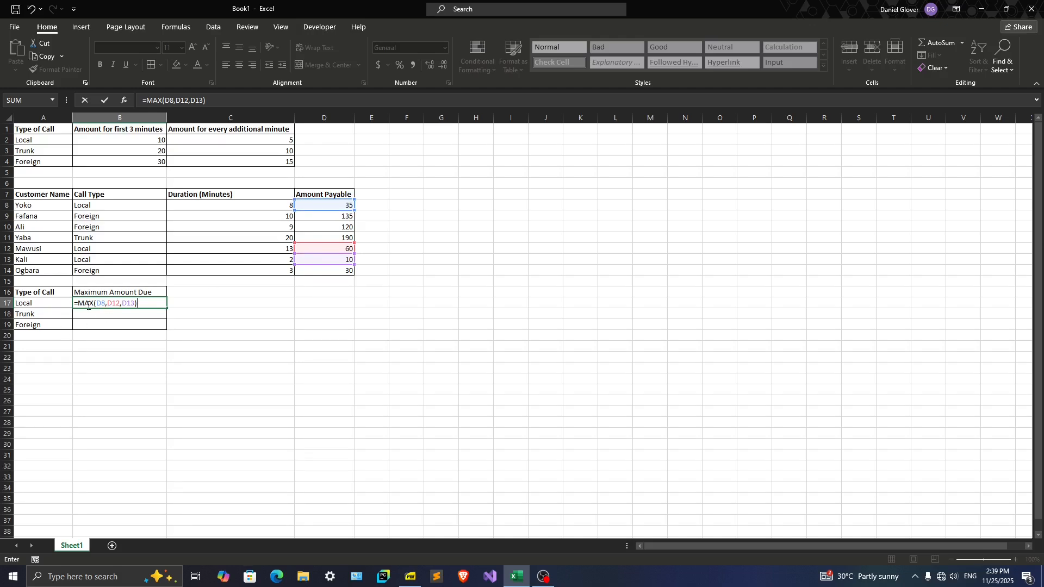
key("ctrl+Return")
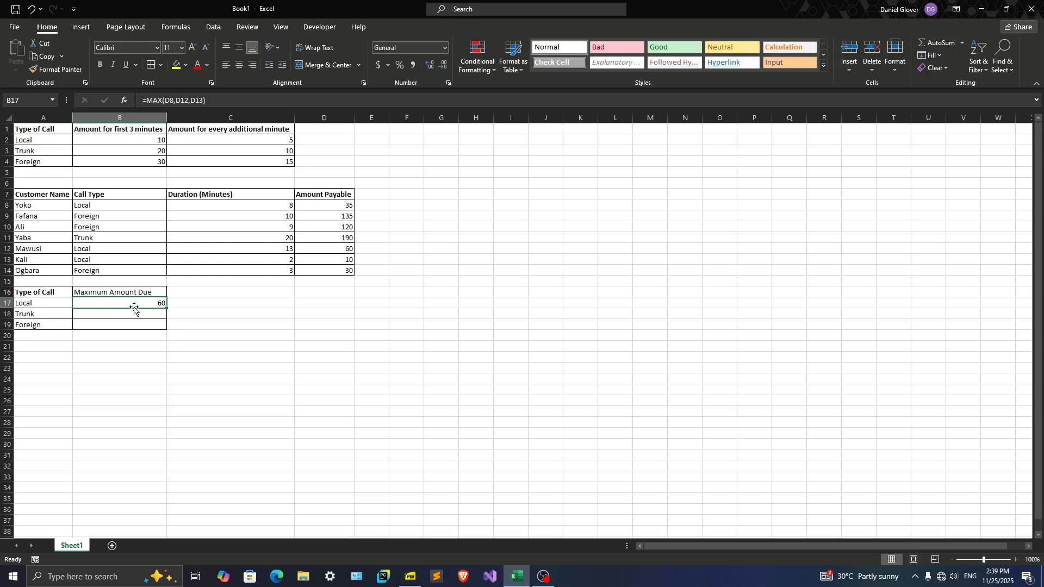
Calculate the maximum amount due for Trunk calls in B18 with =MAX(D11)
left_click(125, 317)
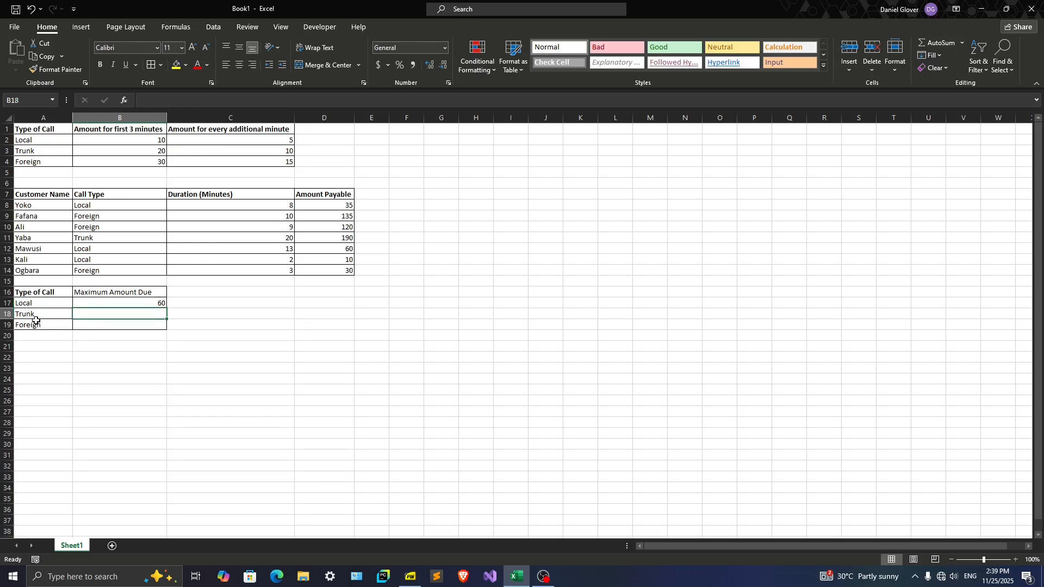
type("=max")
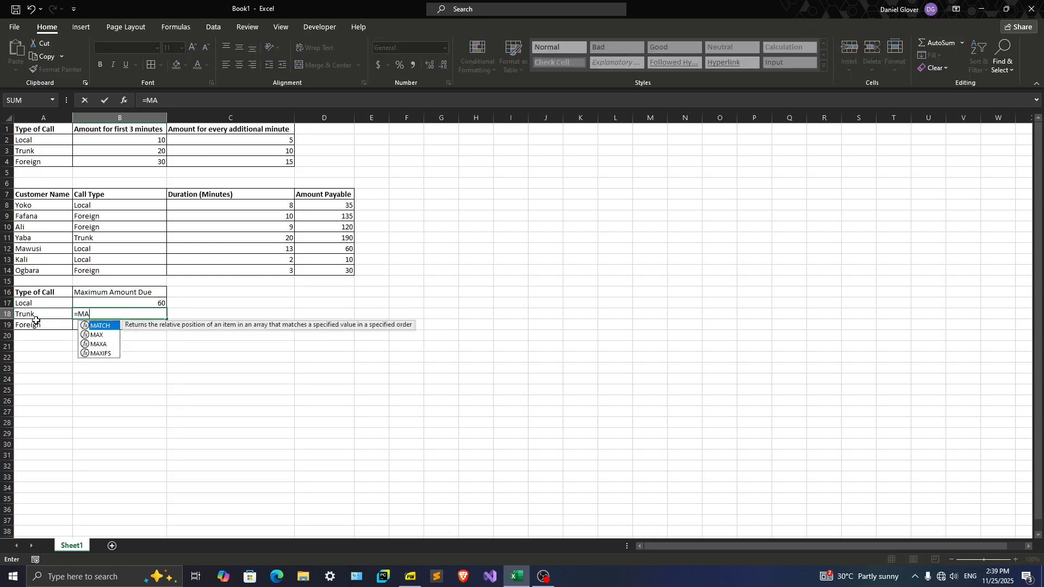
key("Tab")
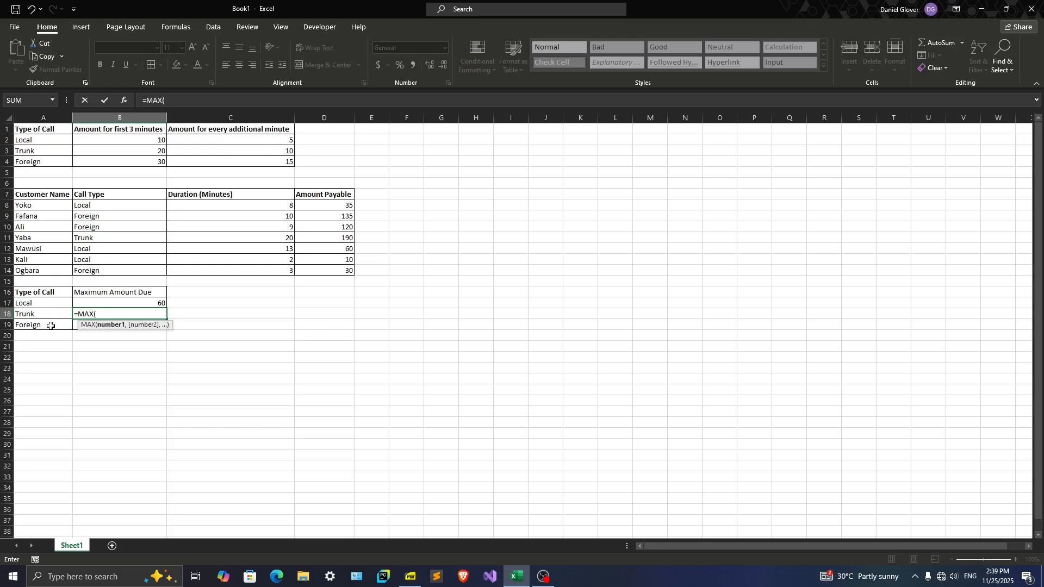
left_click(328, 238)
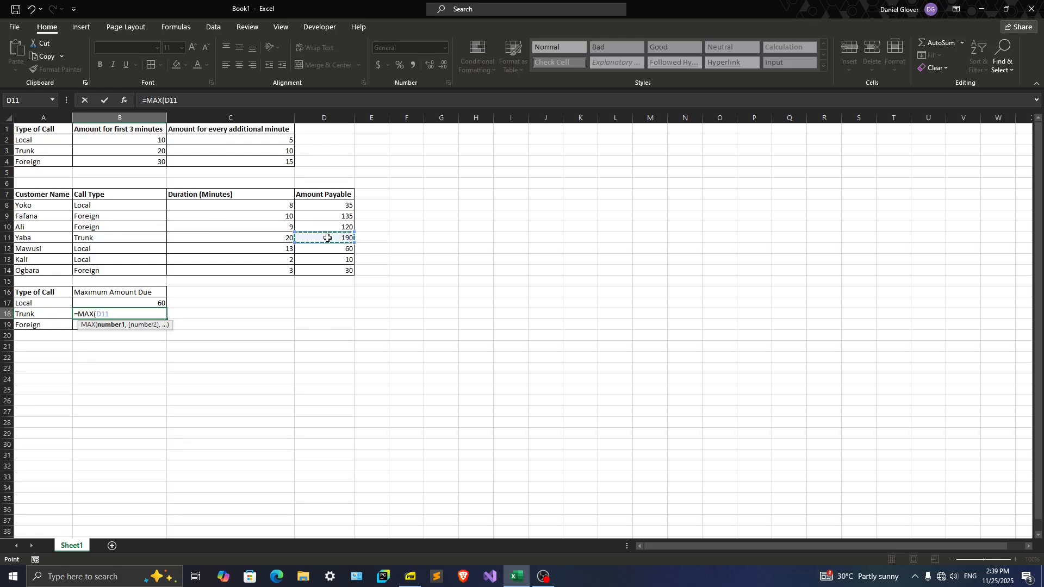
type(")")
key("ctrl+Return")
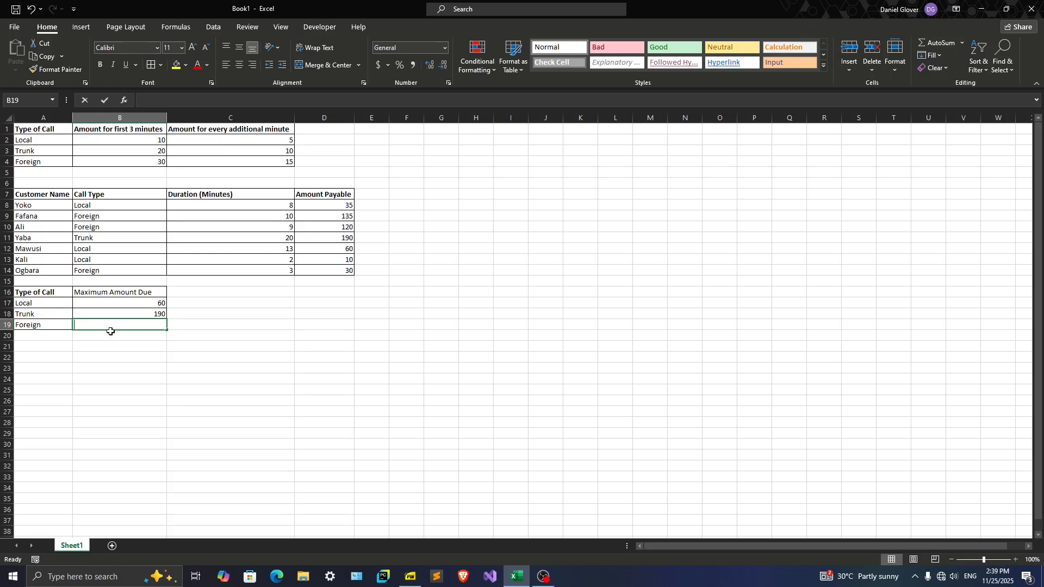
Calculate the maximum amount due for Foreign calls in B19 with =MAX(D9,D10,D14)
type("=MAXZ")
key("BackSpace")
type("(")
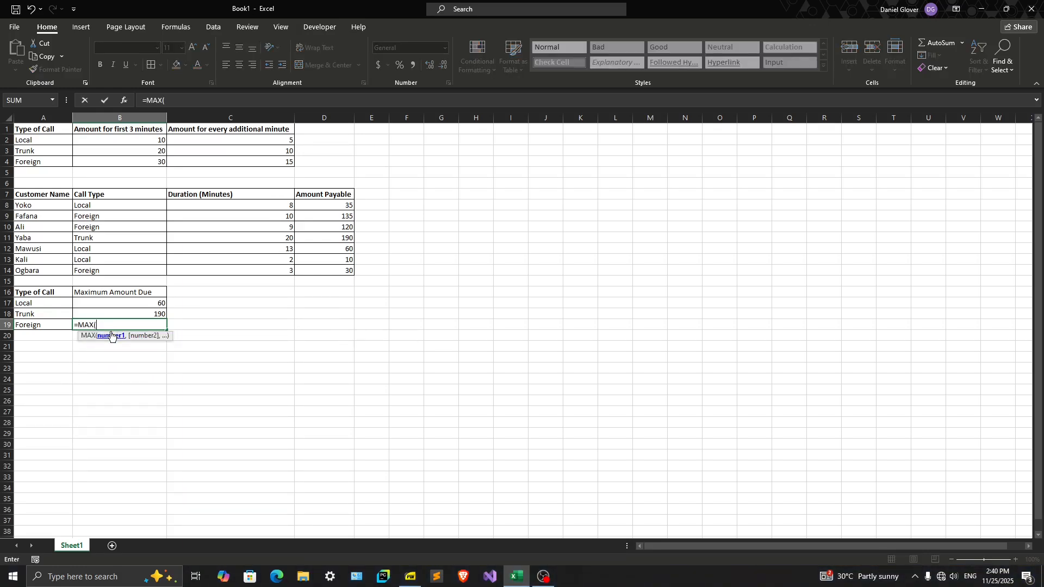
left_click(322, 216)
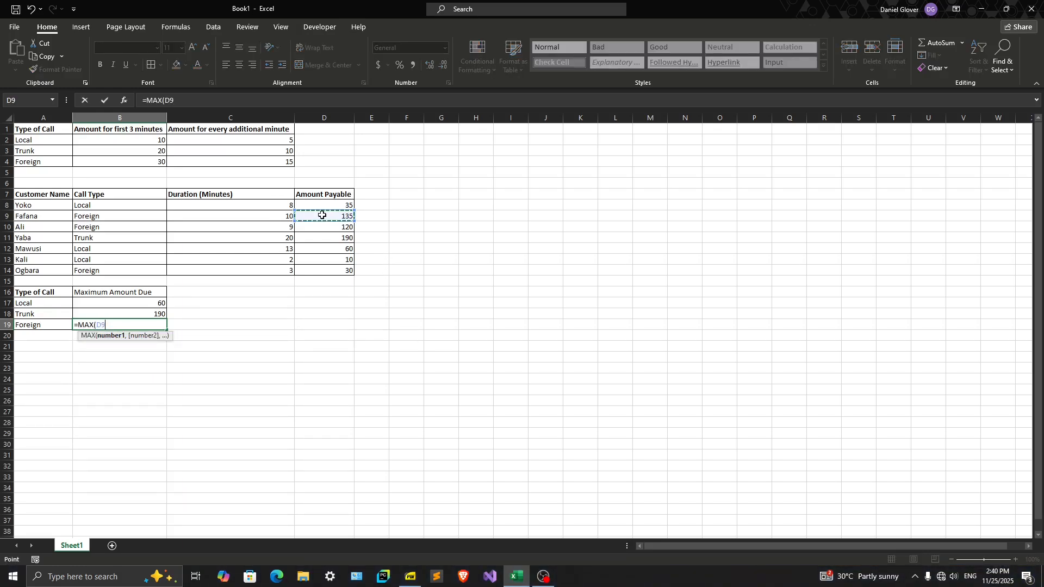
left_click(327, 227, "ctrl")
left_click(334, 271, "ctrl")
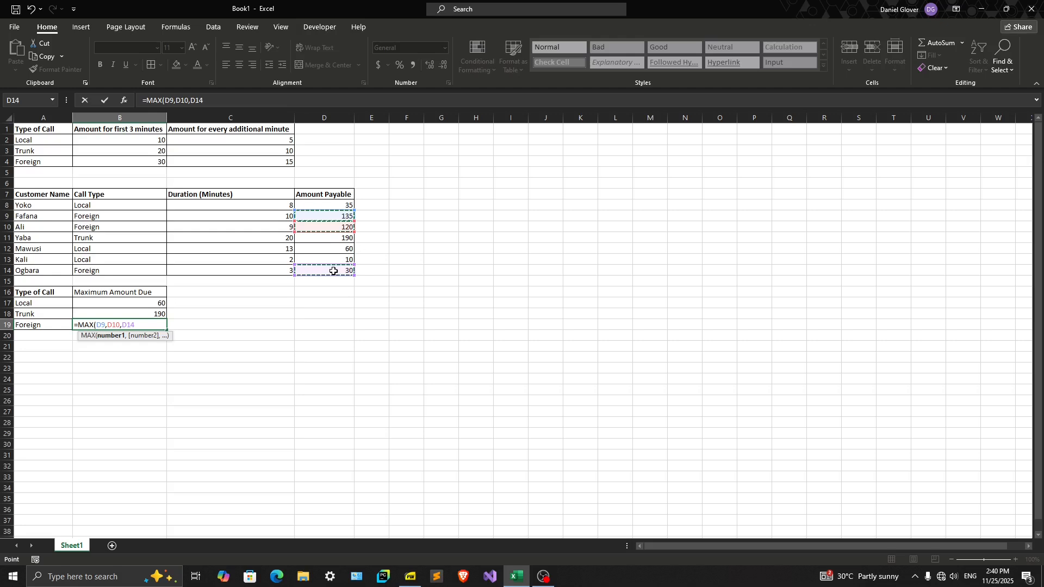
type(")")
key("Return")
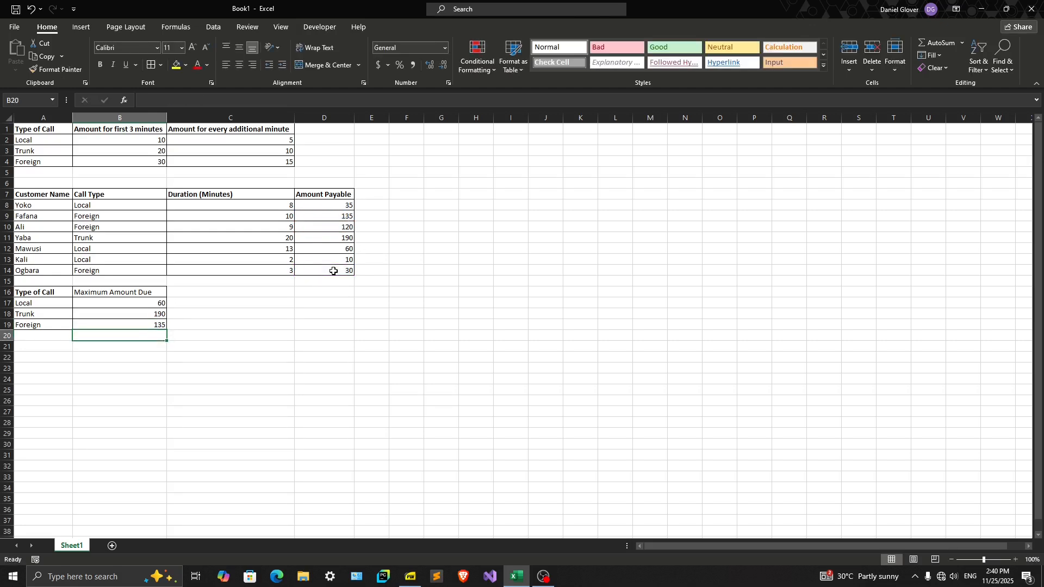
left_click(136, 324)
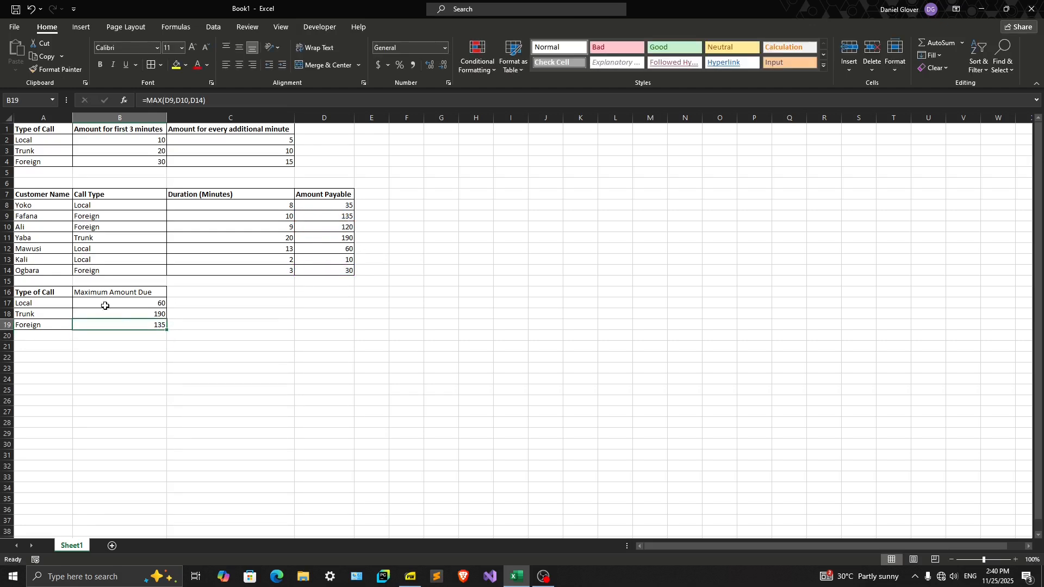
Make the Maximum Amount Due heading in B16 bold
left_click_drag(108, 305, 106, 324)
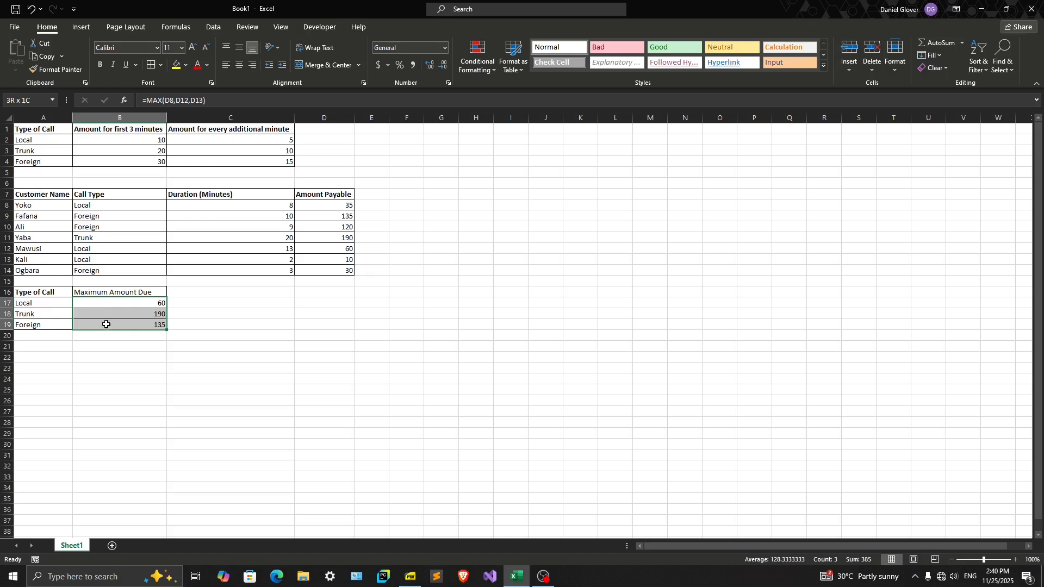
left_click(82, 293)
left_click(100, 64)
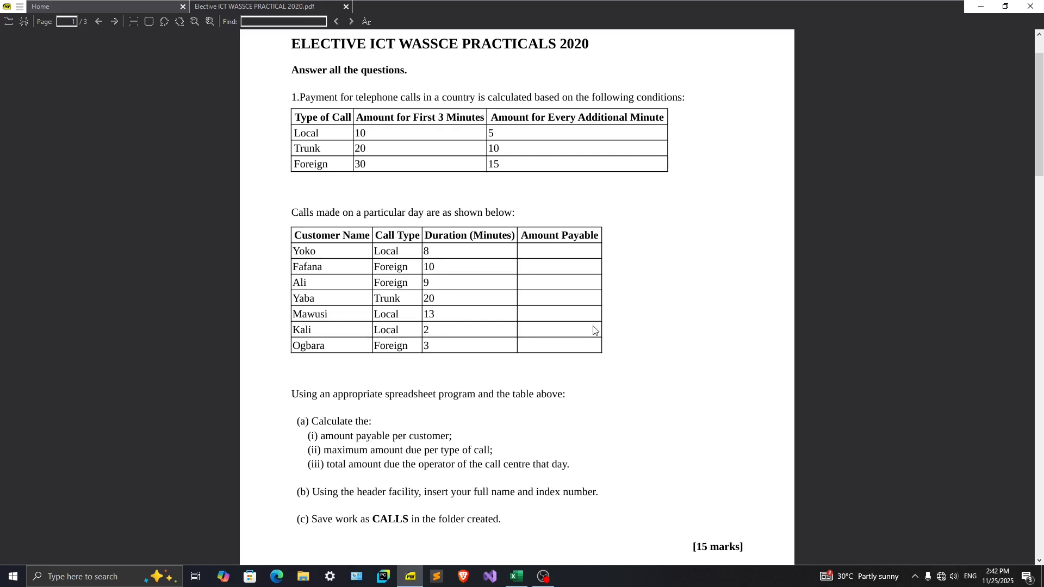
Switch back to Excel and total the Amount Payable column in D15 with =SUM(D8:D14)
left_click(516, 575)
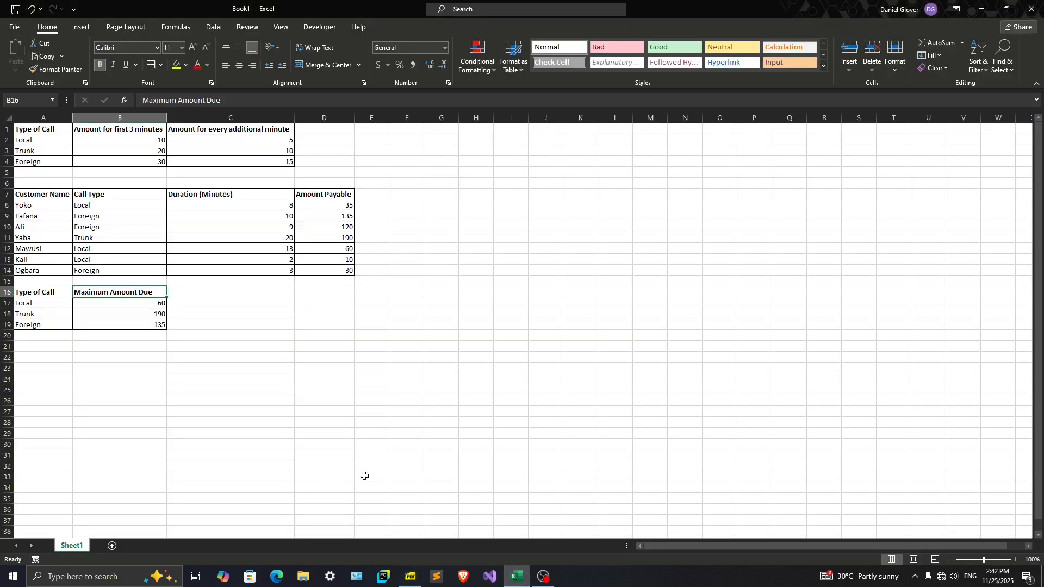
left_click(313, 281)
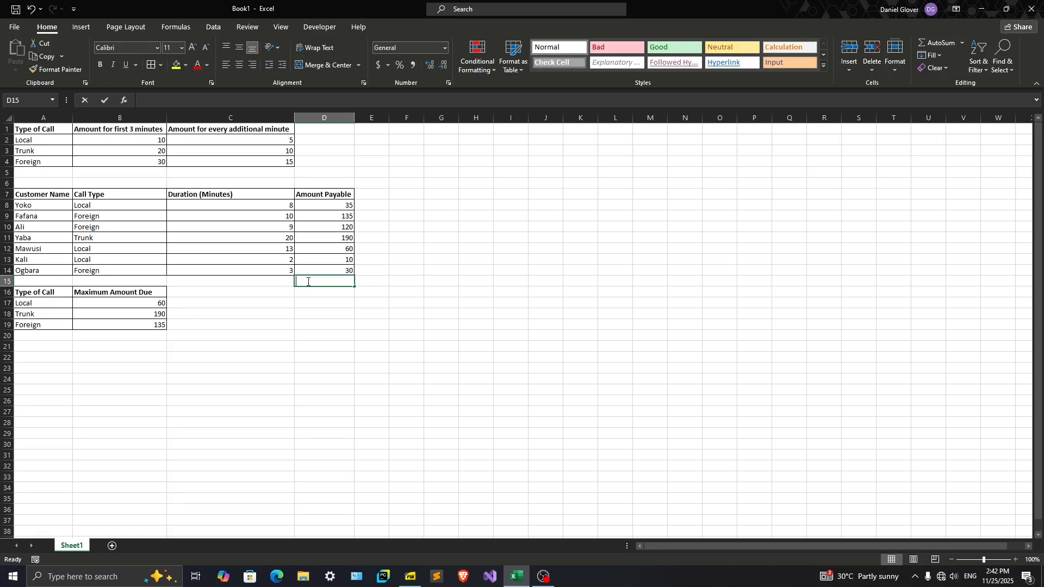
type("=")
type("DUM")
key("BackSpace")
key("BackSpace")
key("BackSpace")
type("SUM")
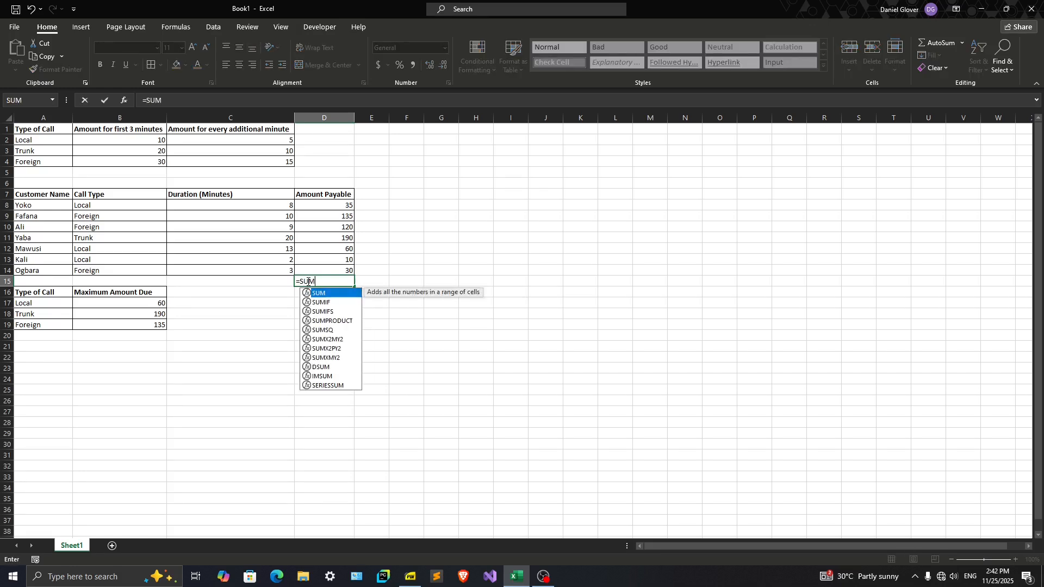
type("(")
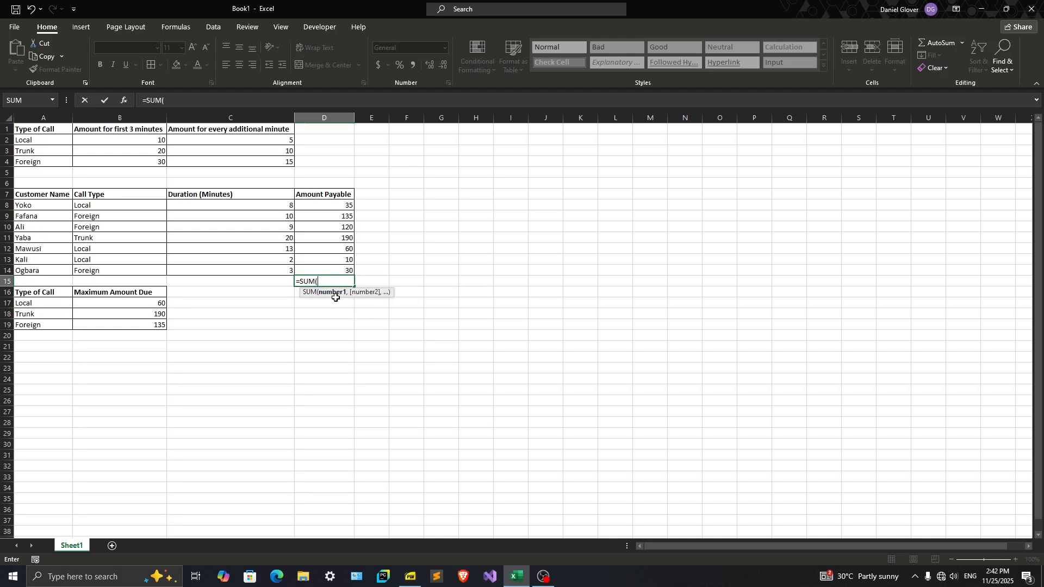
left_click(328, 206)
left_click_drag(328, 206, 322, 269)
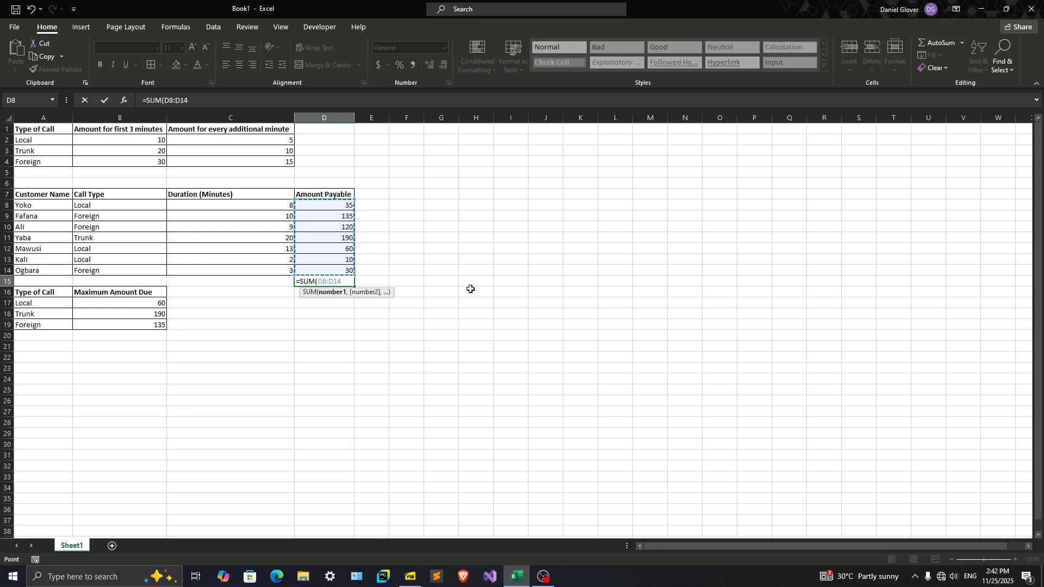
type(")")
key("Return")
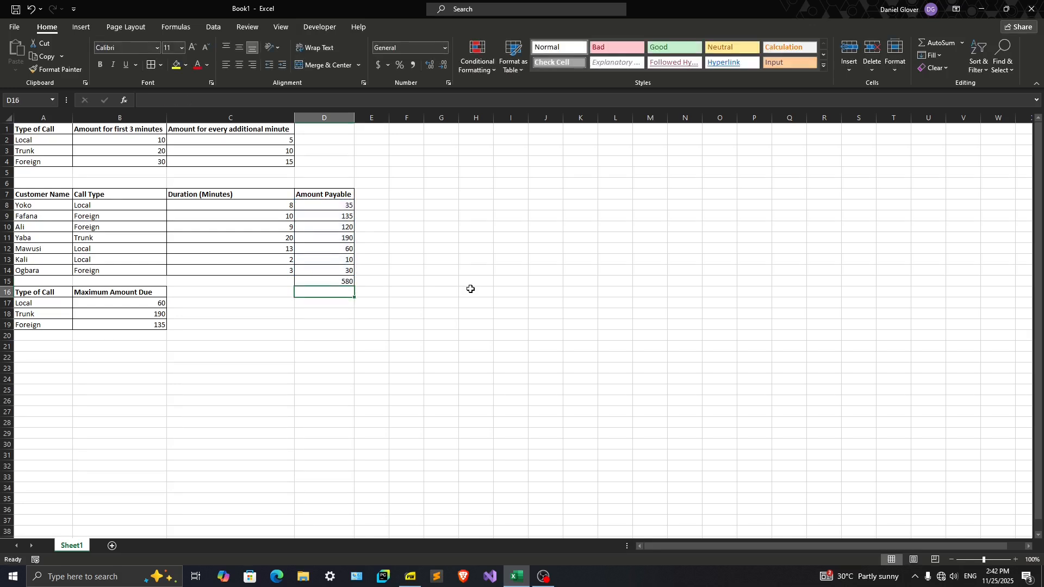
Enter the label TOTAL= in C15 and align it to the right of the cell
left_click(313, 283)
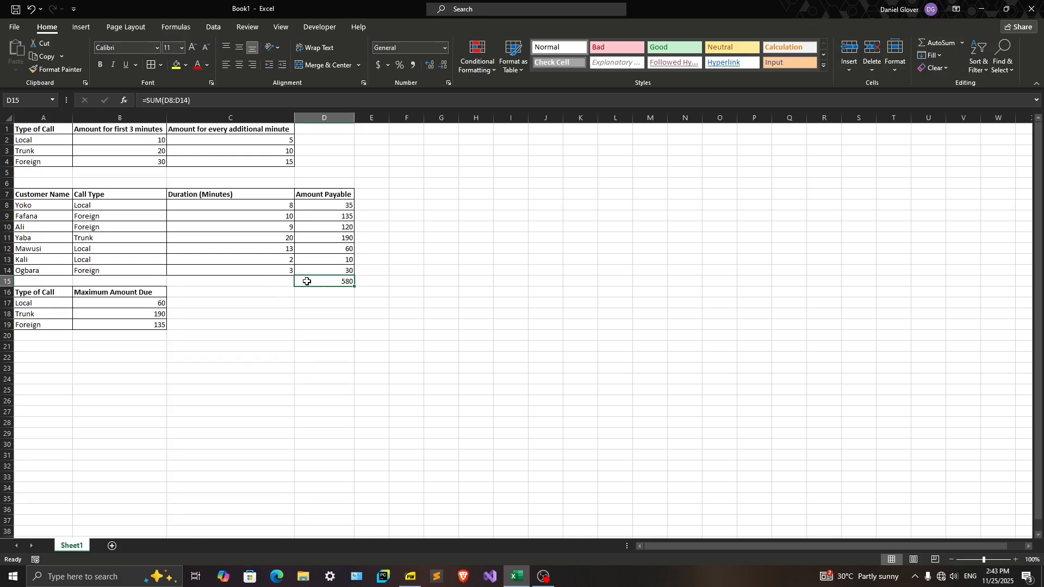
left_click(281, 282)
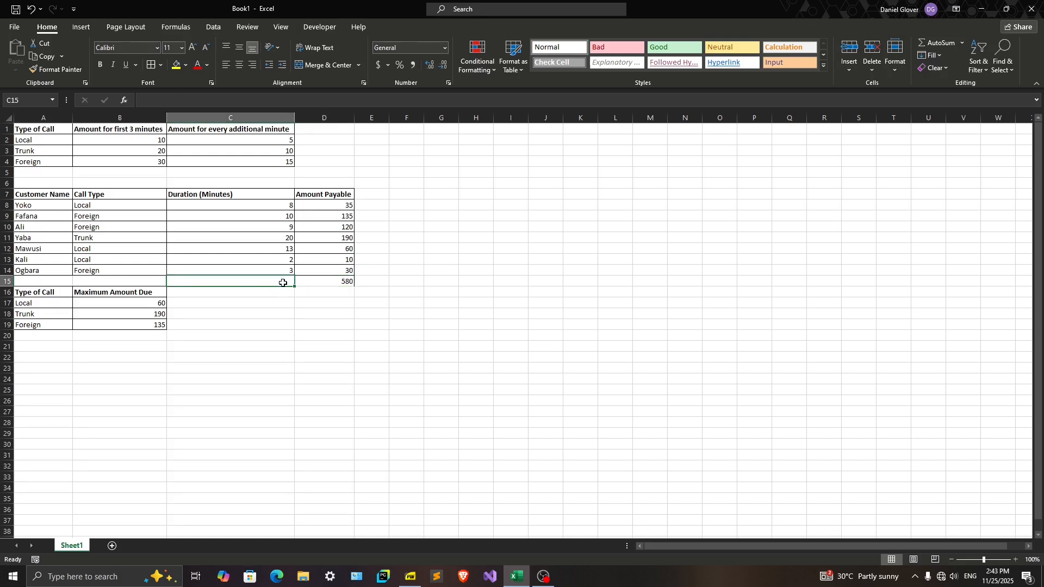
type("TOTAL")
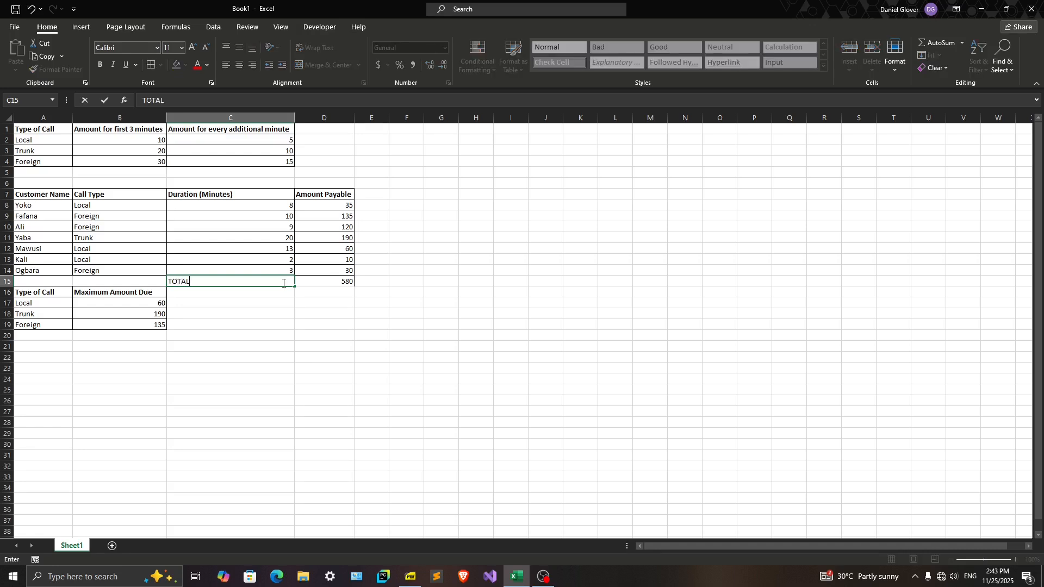
type("=")
key("Return")
left_click(283, 283)
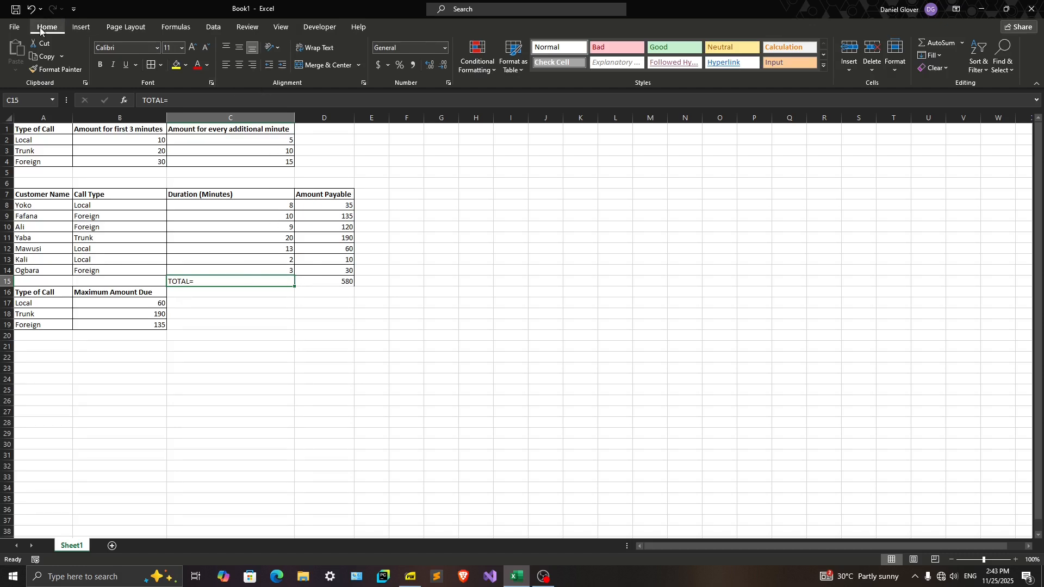
left_click(252, 67)
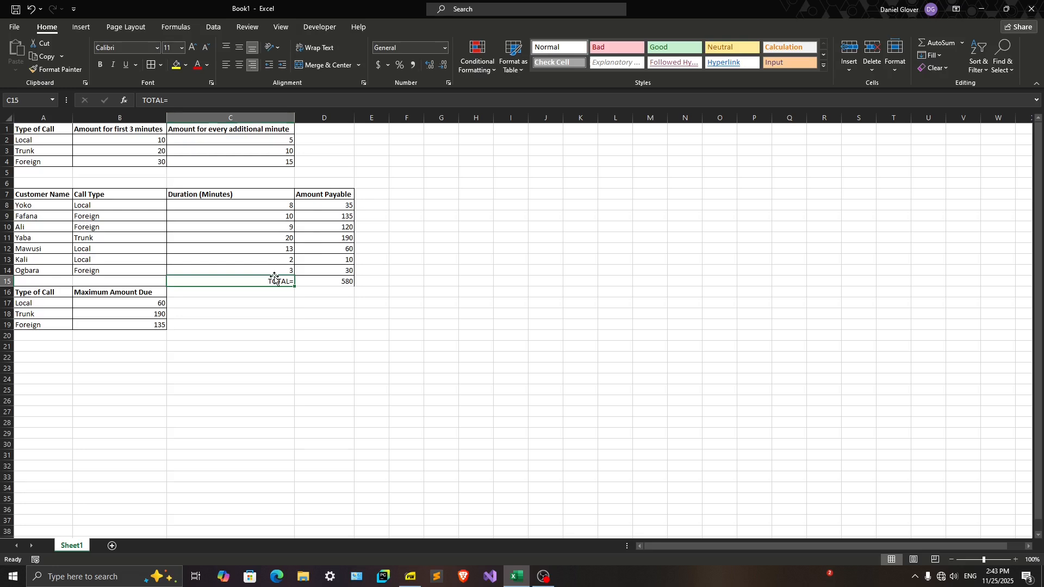
Clear the TOTAL= label from C15
left_click(314, 292)
left_click(312, 281)
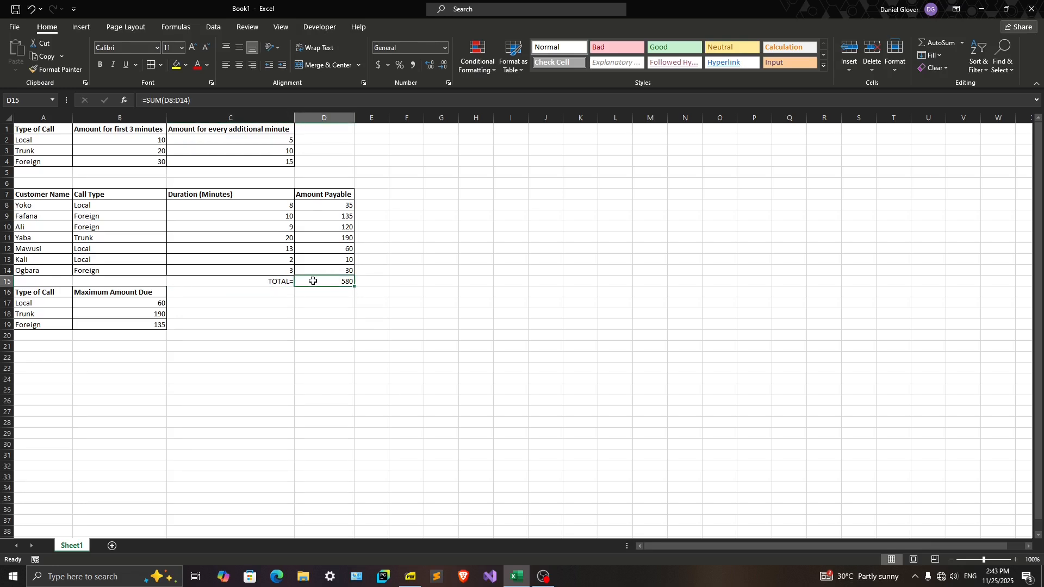
left_click(270, 281)
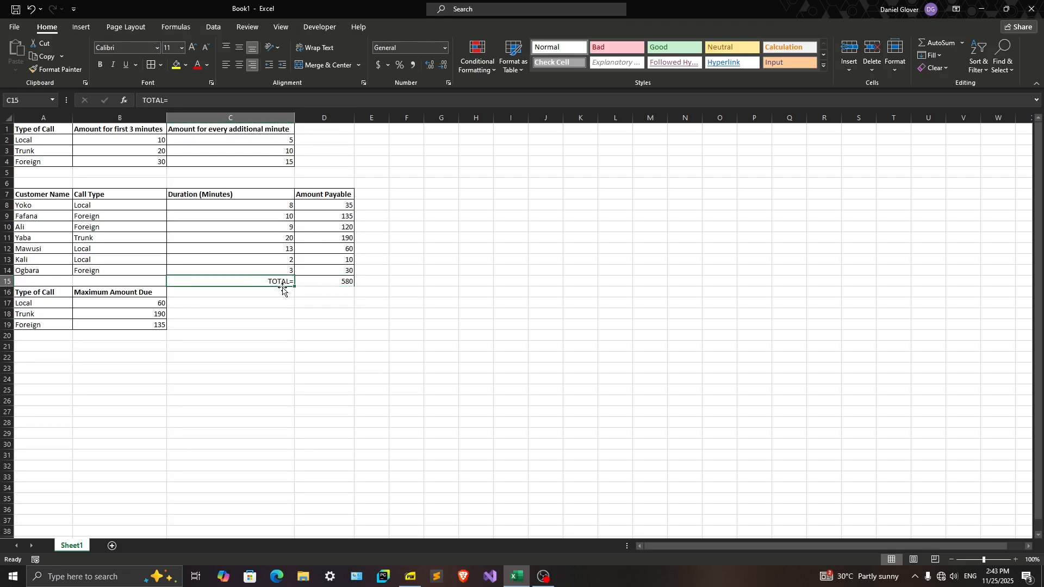
key("Delete")
Edit the total formula in D15 to include its label, as ="TOTAL="&SUM(D8:D14)
left_click(316, 281)
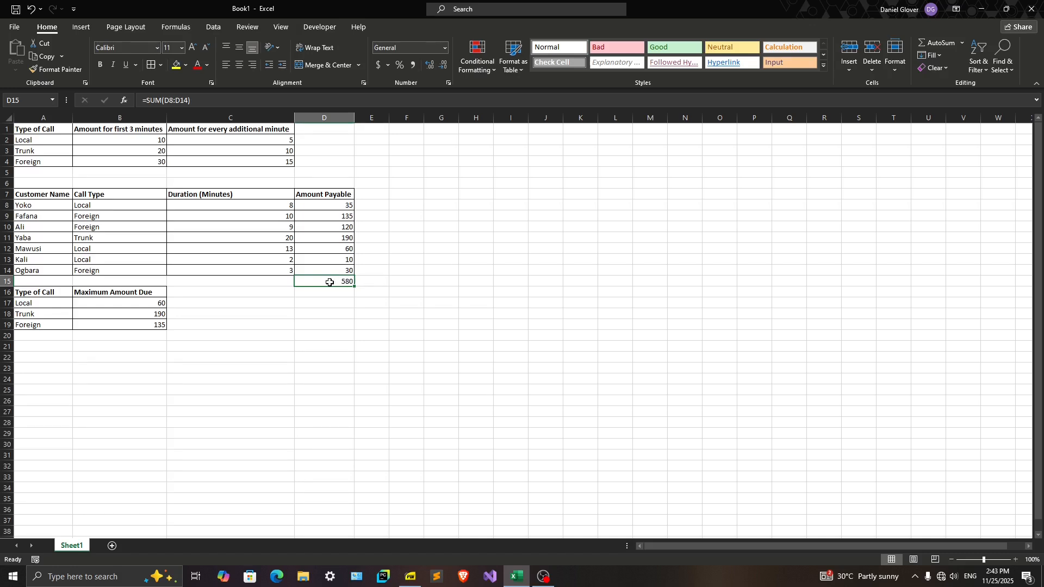
double_click(330, 282)
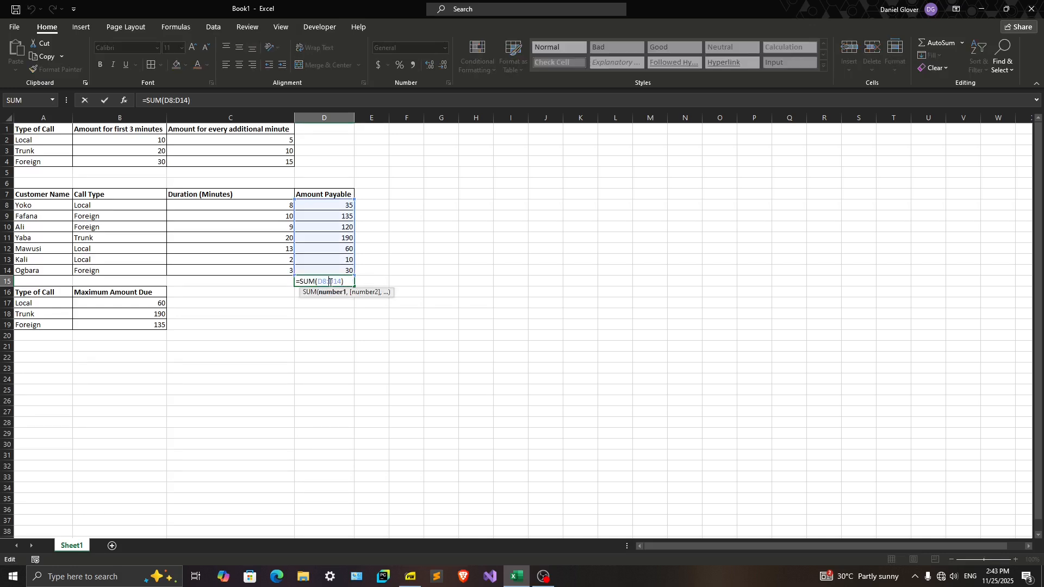
left_click(300, 281)
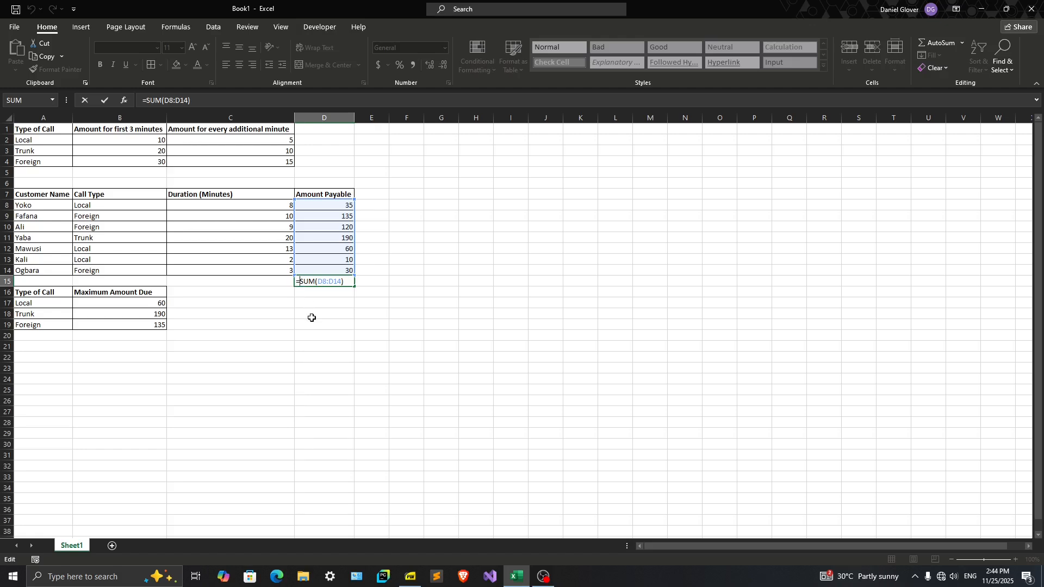
type("\"")
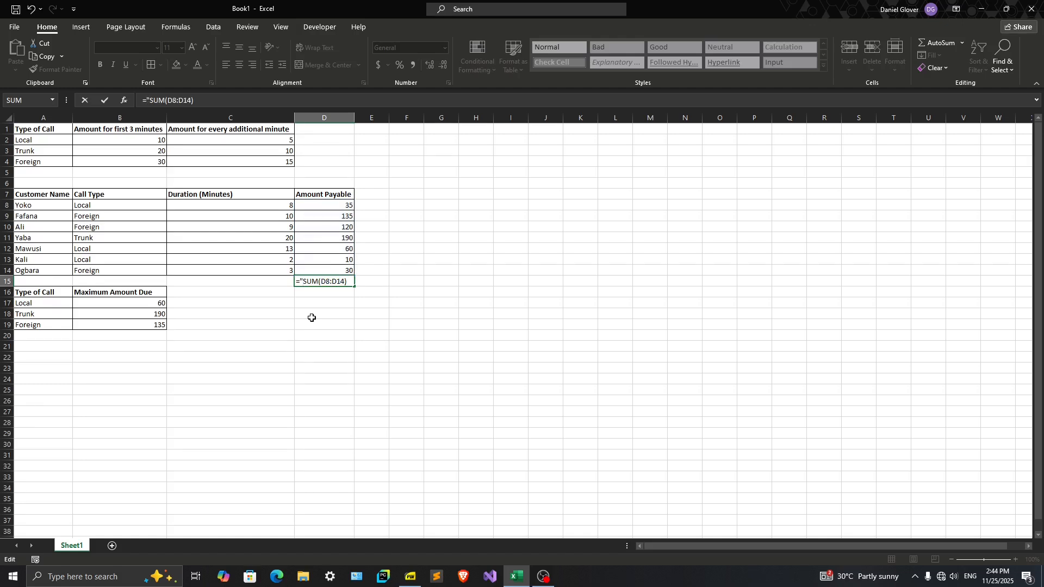
type("TOTAL")
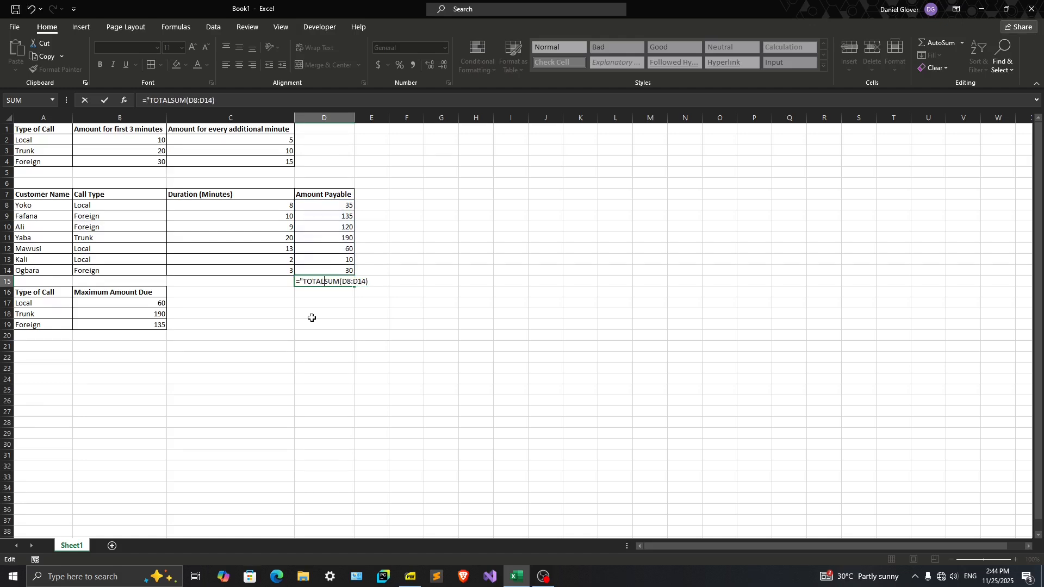
type("=\"&")
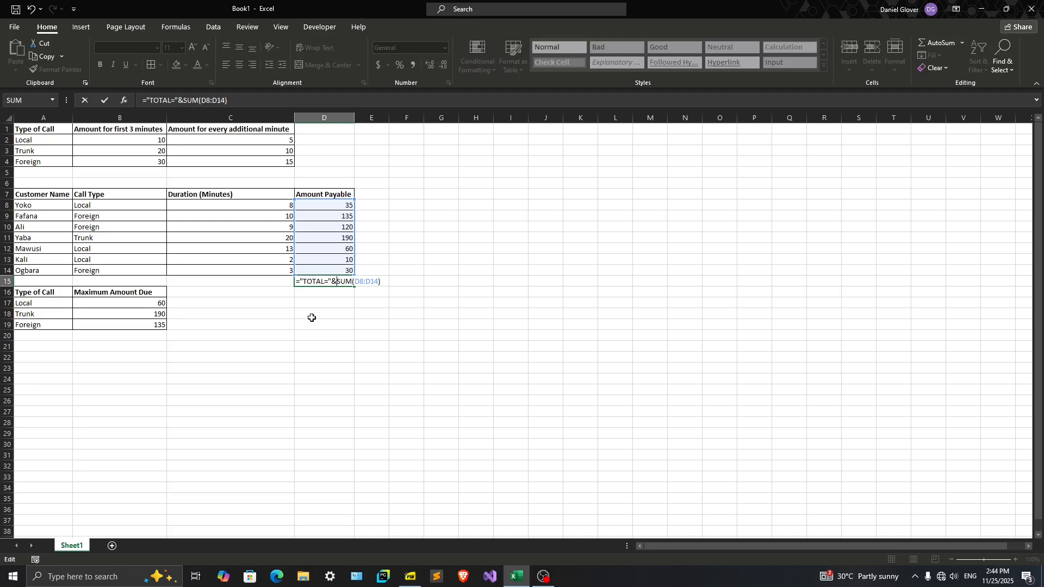
key("shift+Right")
key("shift+Left")
key("shift+Left")
key("shift+Left")
key("shift+Left")
key("shift+Left")
key("shift+Left")
key("shift+Left")
key("shift+Left")
key("shift+Left")
key("shift+Left")
key("shift+Right")
key("Right")
key("Right")
key("Right")
key("shift+End")
key("Return")
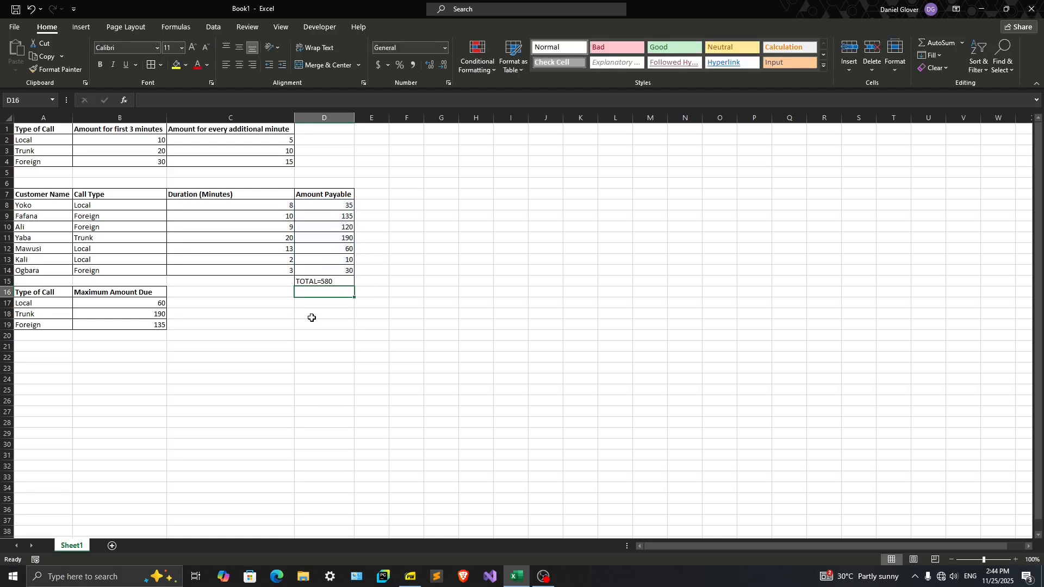
Right-align the labelled total in D15 and make it bold
left_click(321, 281)
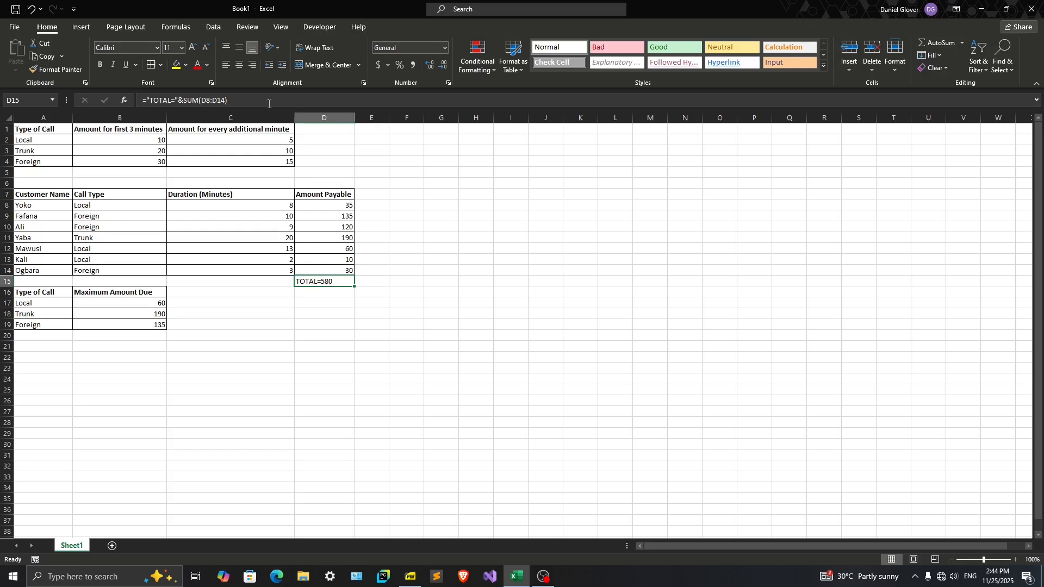
left_click(252, 66)
left_click(100, 65)
left_click(348, 309)
left_click(319, 277)
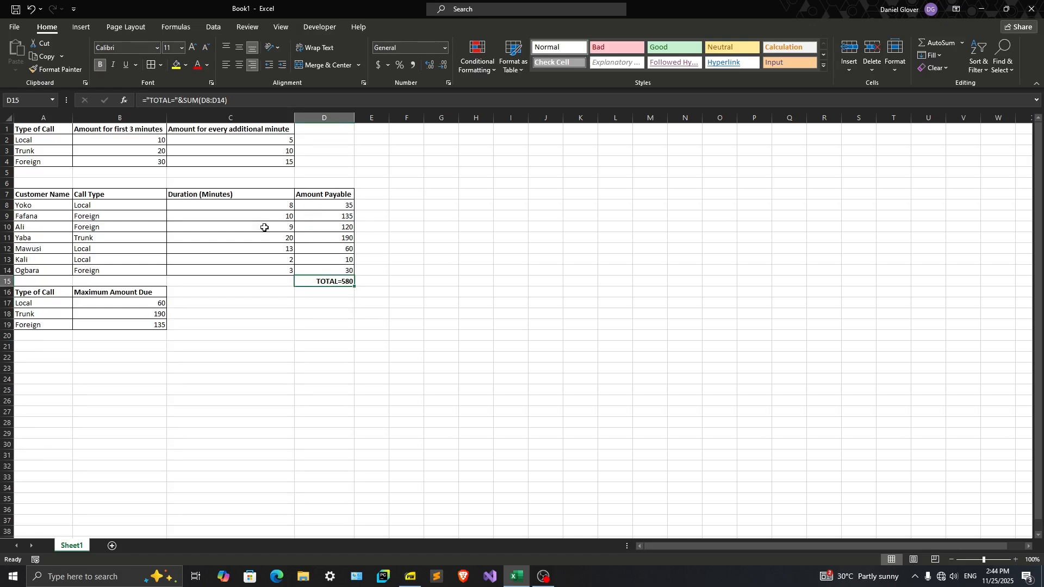
left_click(255, 280)
left_click(320, 282)
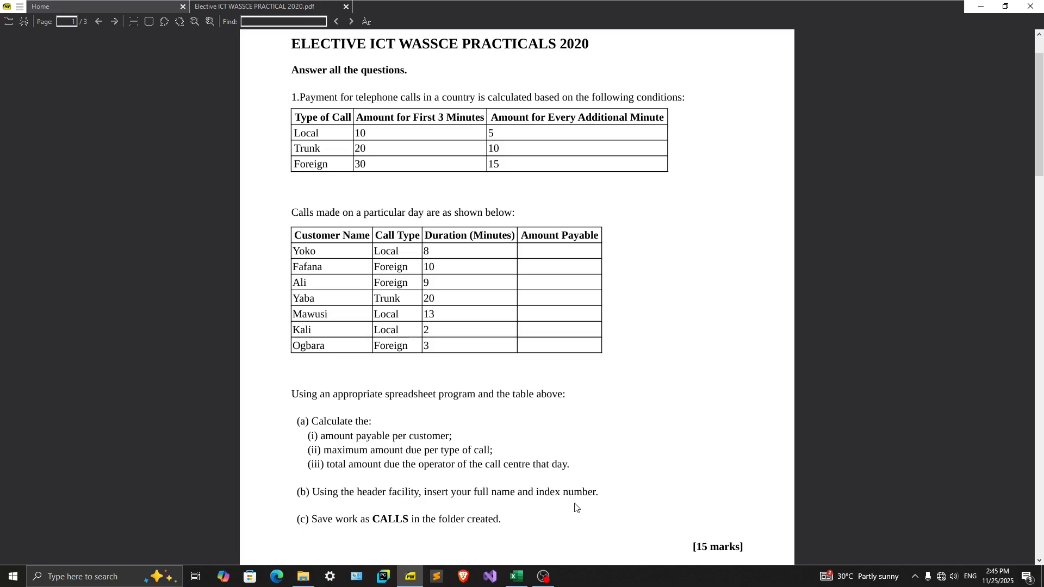
Return to Excel and insert a page header with the candidate's full name in its left section and the index number in its right section
left_click(516, 577)
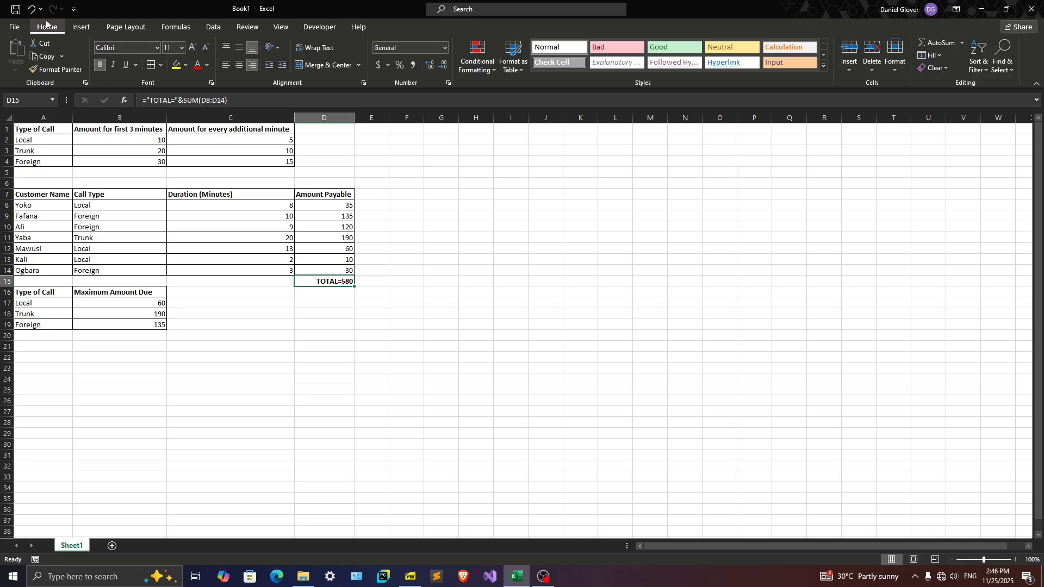
left_click(75, 26)
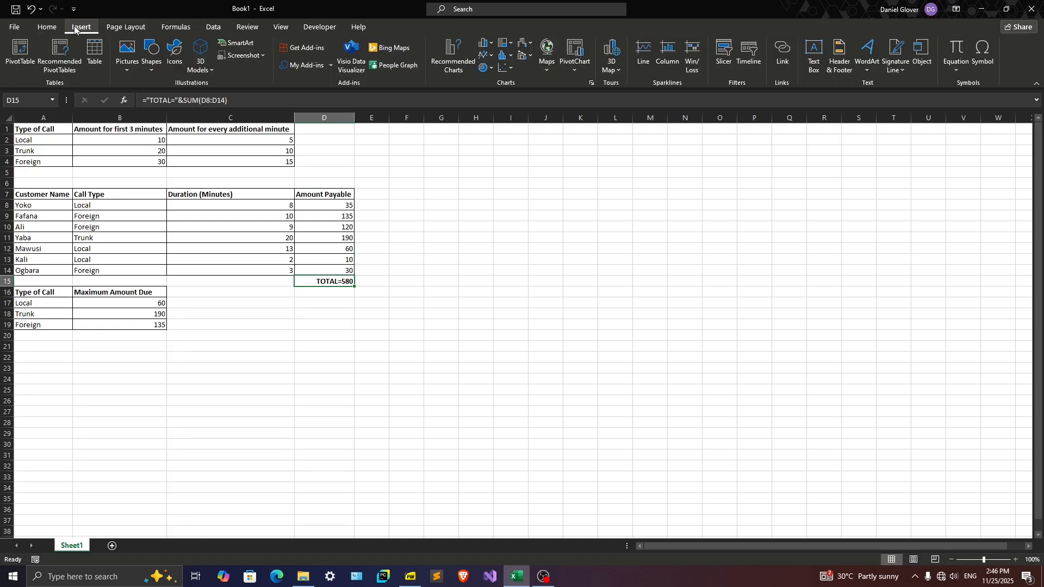
left_click(839, 63)
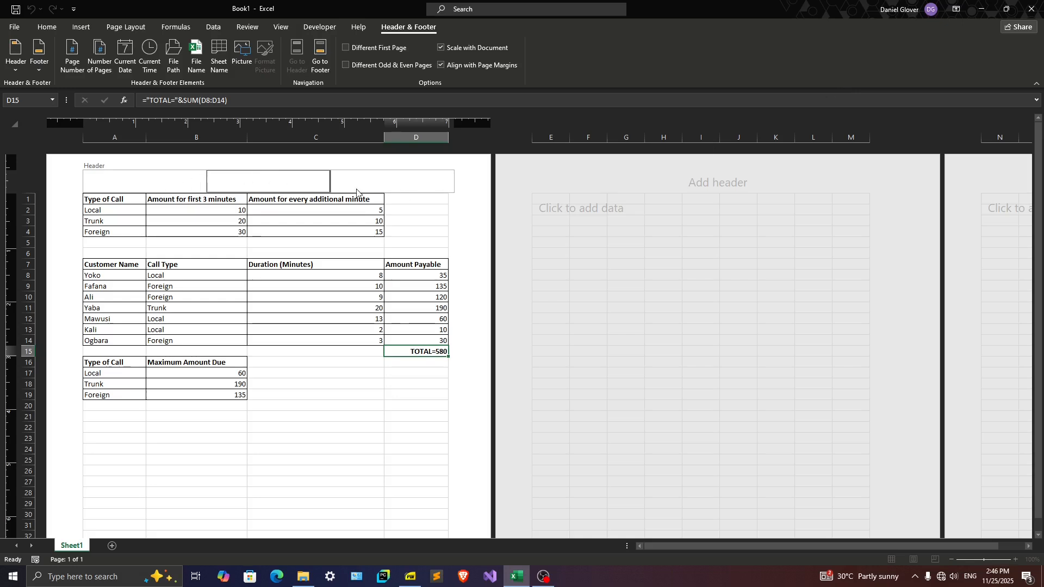
left_click(100, 174)
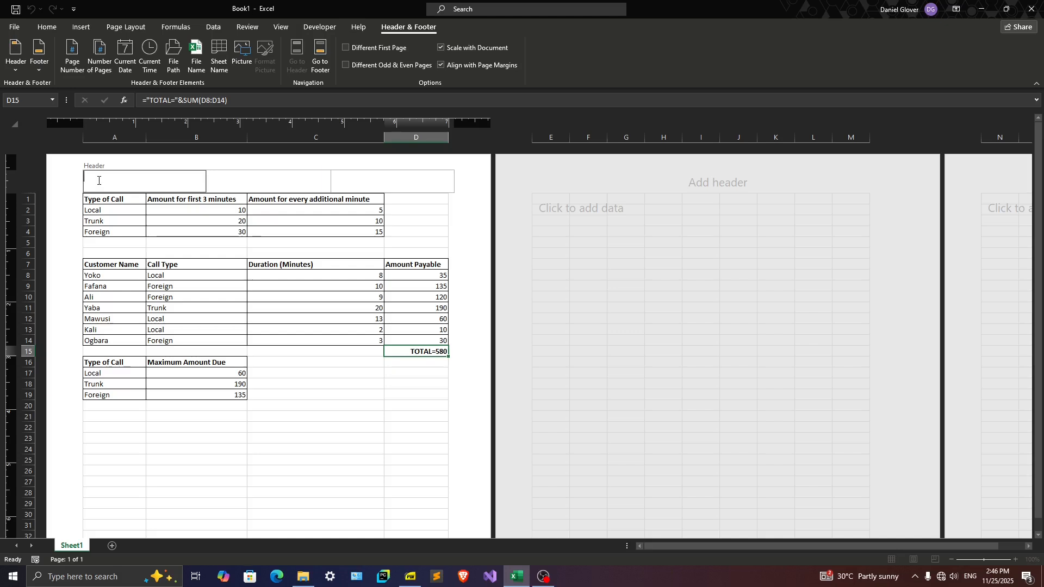
left_click(383, 178)
type("101010")
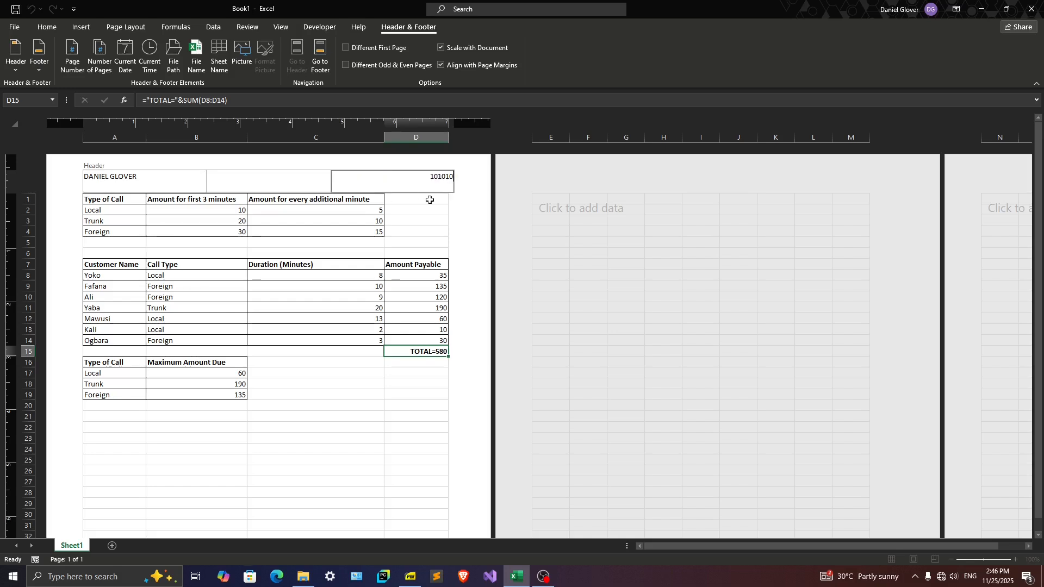
Leave header editing and return the worksheet to Normal view
left_click(428, 208)
left_click(419, 233)
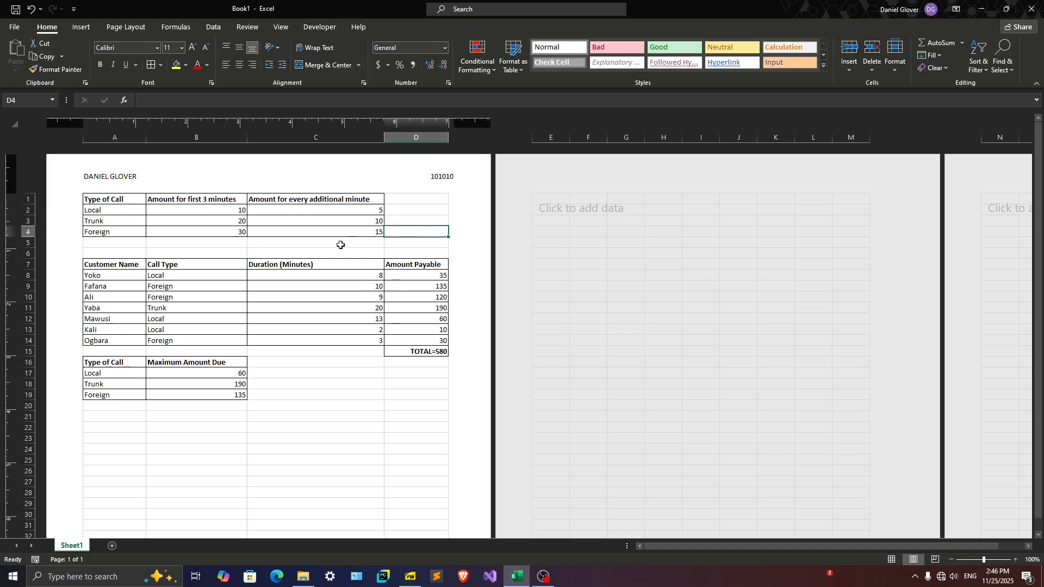
left_click(402, 217)
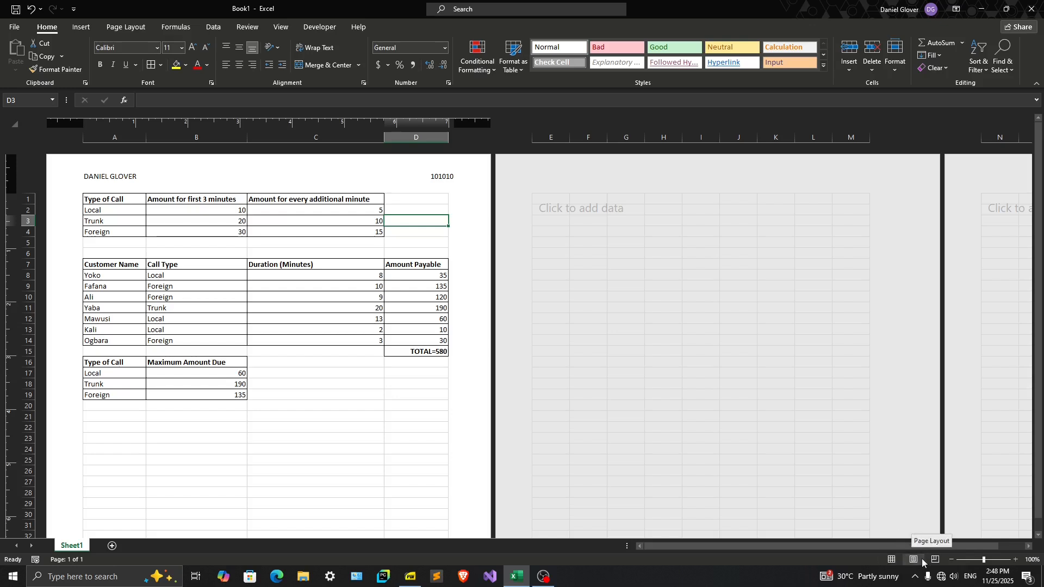
left_click(889, 560)
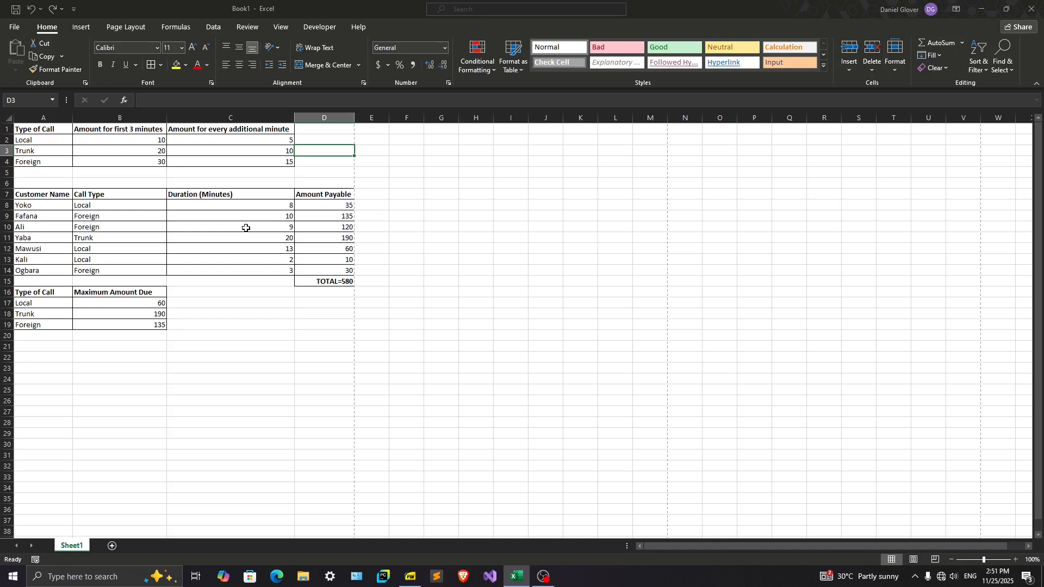
key("ctrl+s")
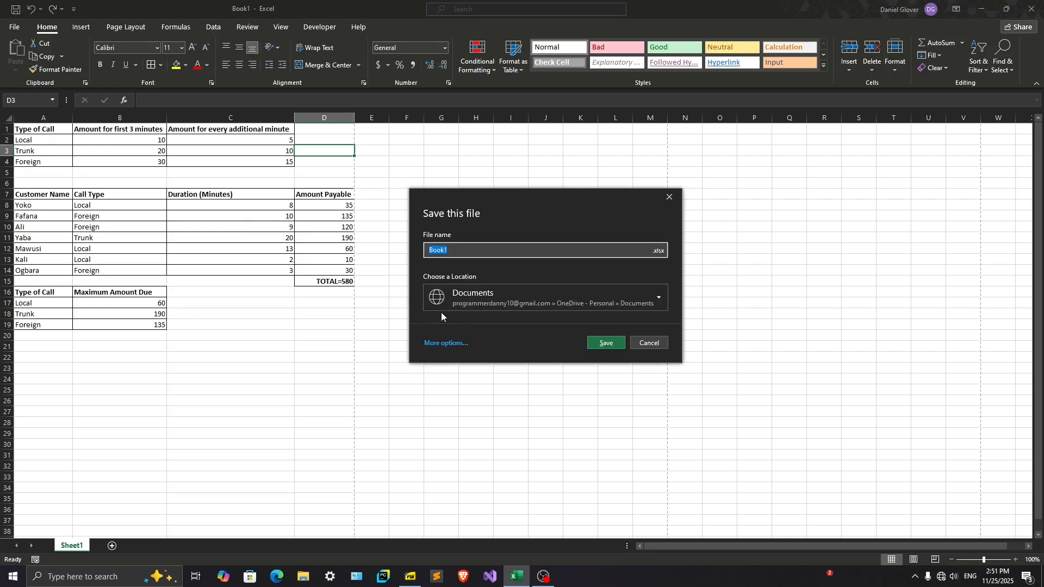
left_click(657, 295)
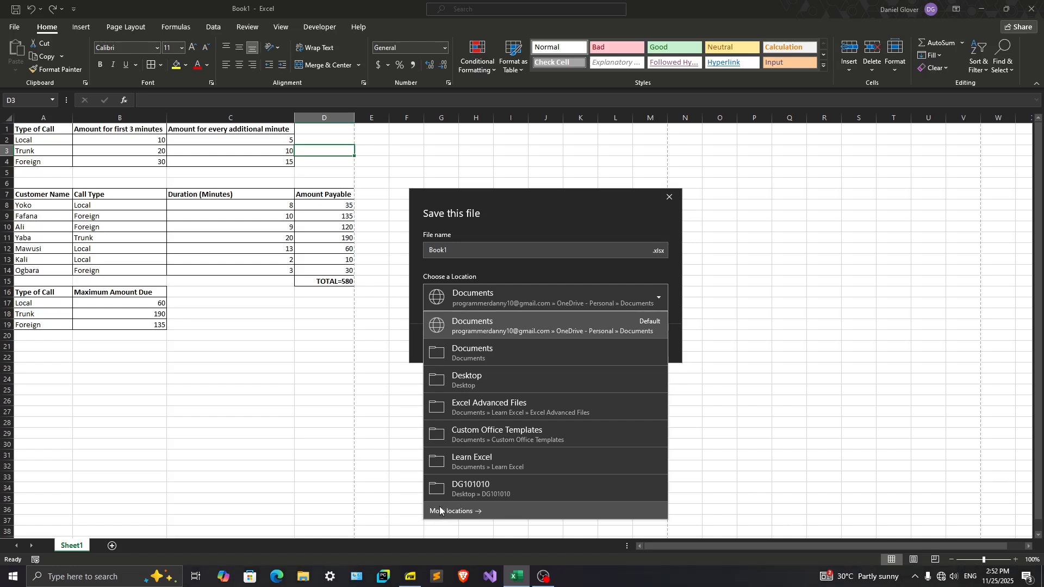
left_click(592, 352)
left_click(605, 344)
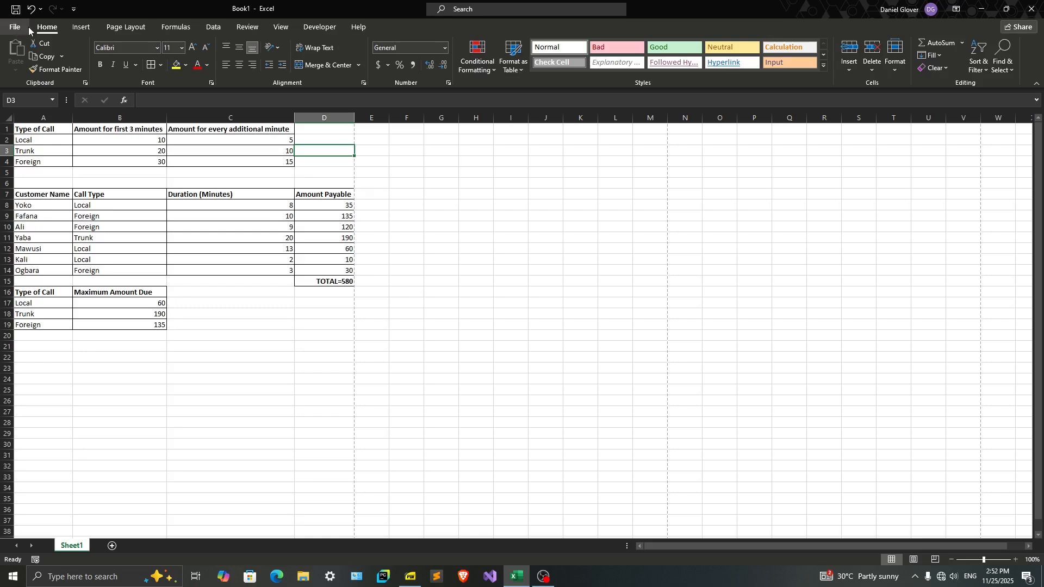
Save the workbook as an Excel Workbook named CALLS in the candidate's folder on the Desktop
left_click(11, 31)
left_click(29, 25)
left_click(19, 28)
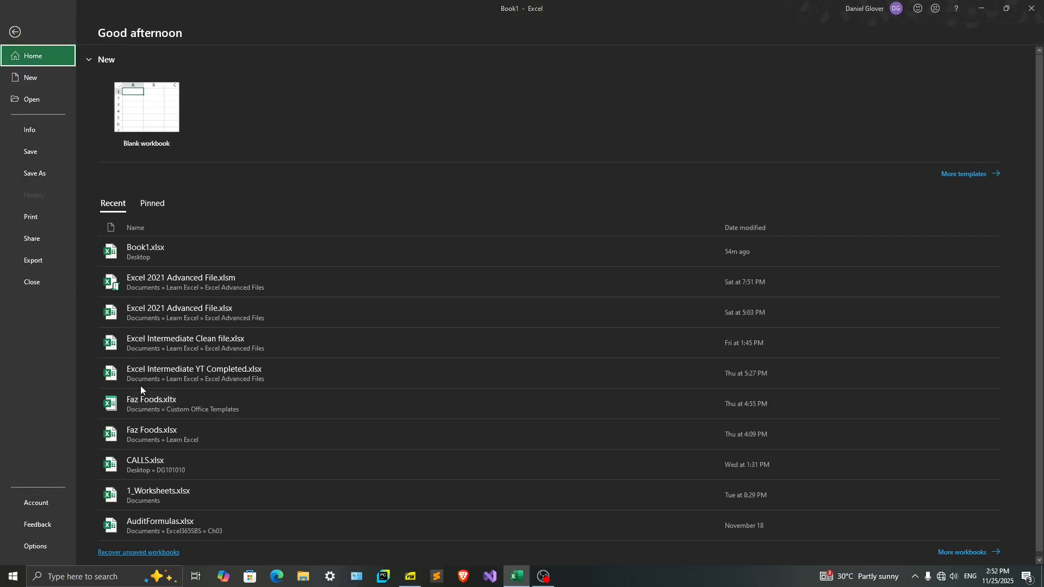
left_click(34, 175)
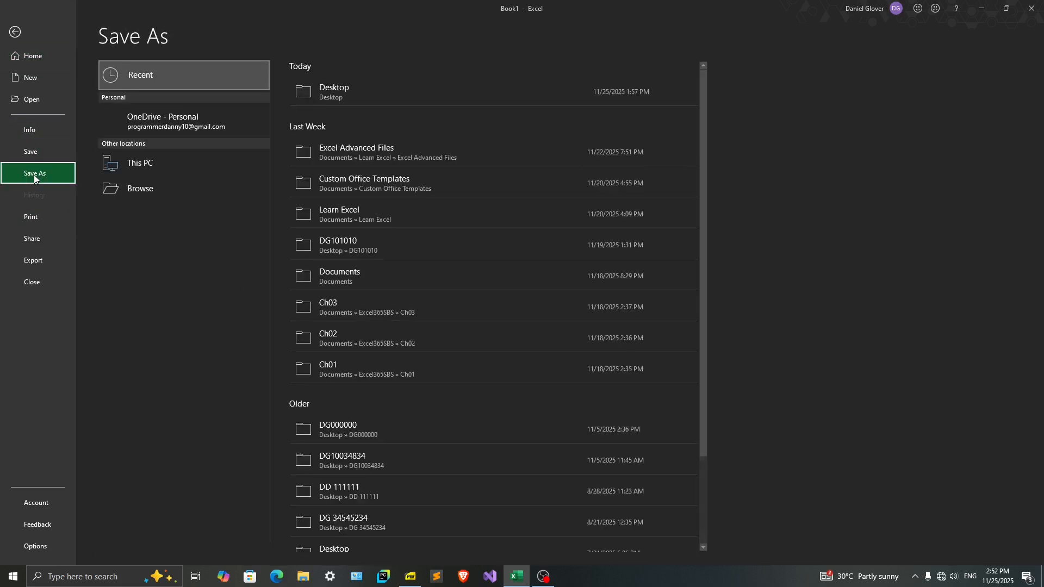
left_click(139, 220)
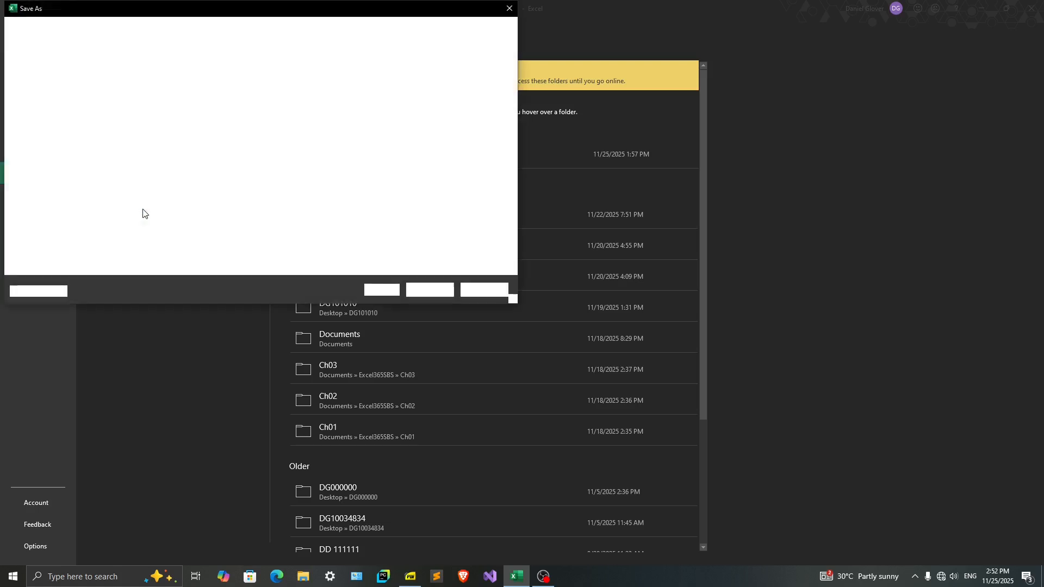
left_click_drag(204, 11, 381, 114)
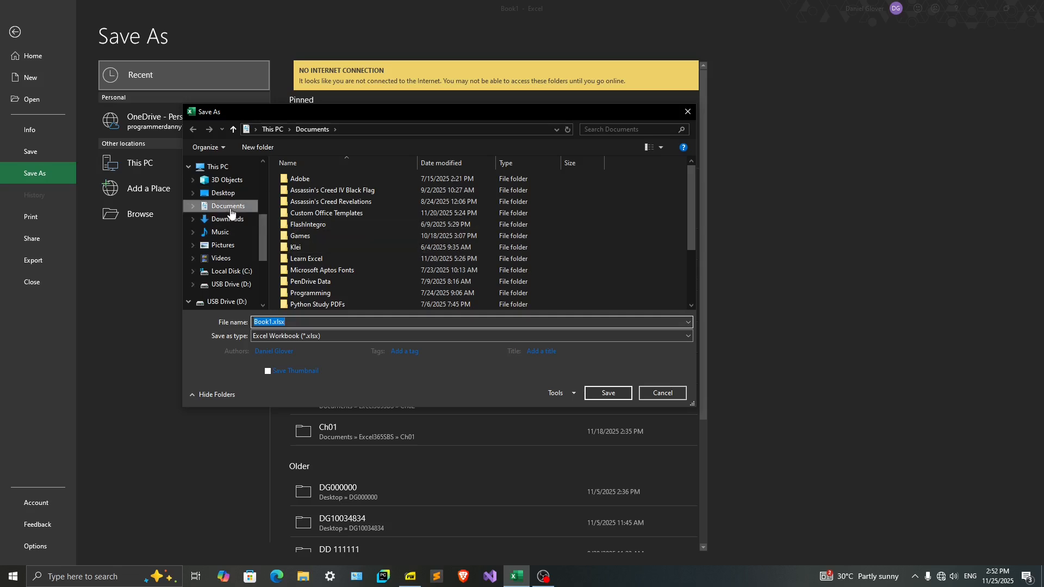
left_click(217, 194)
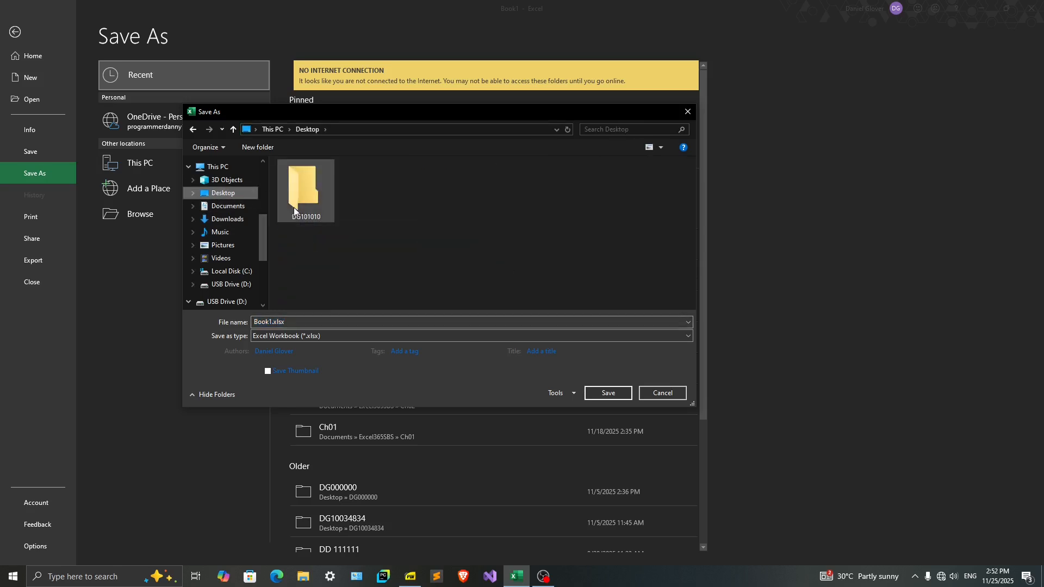
double_click(305, 203)
left_click(270, 322)
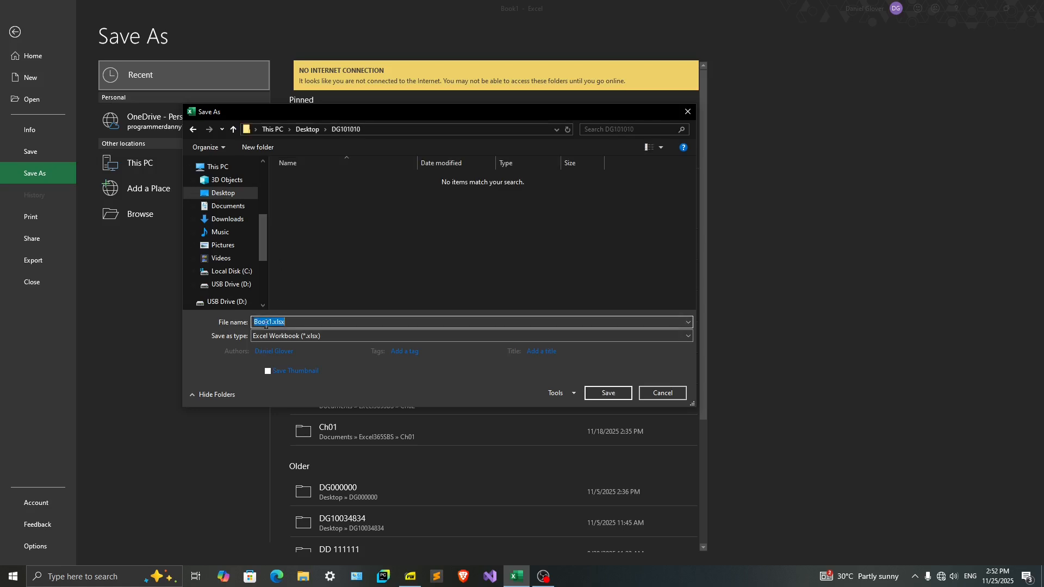
type("CALLS")
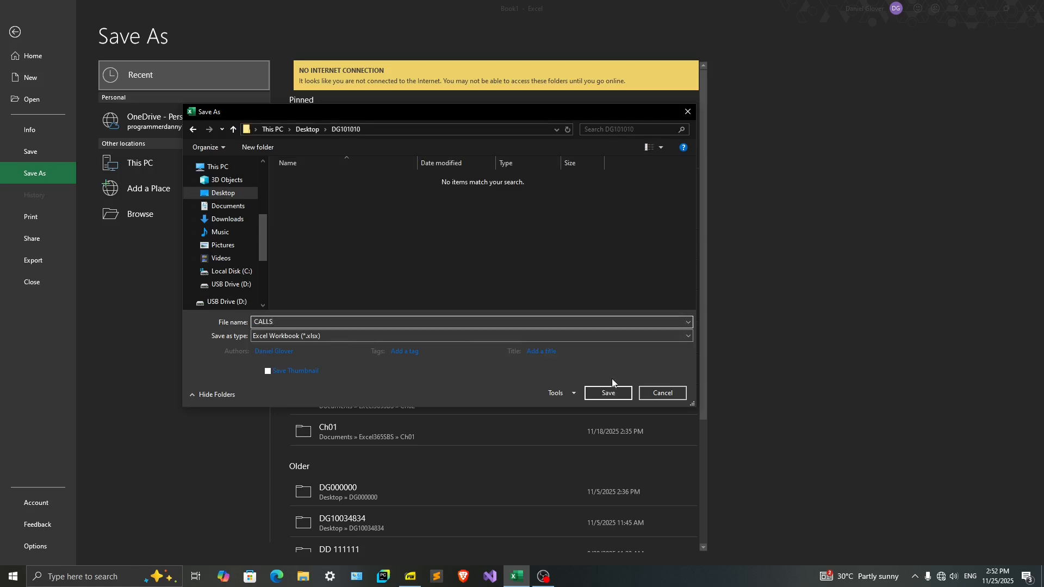
left_click(610, 390)
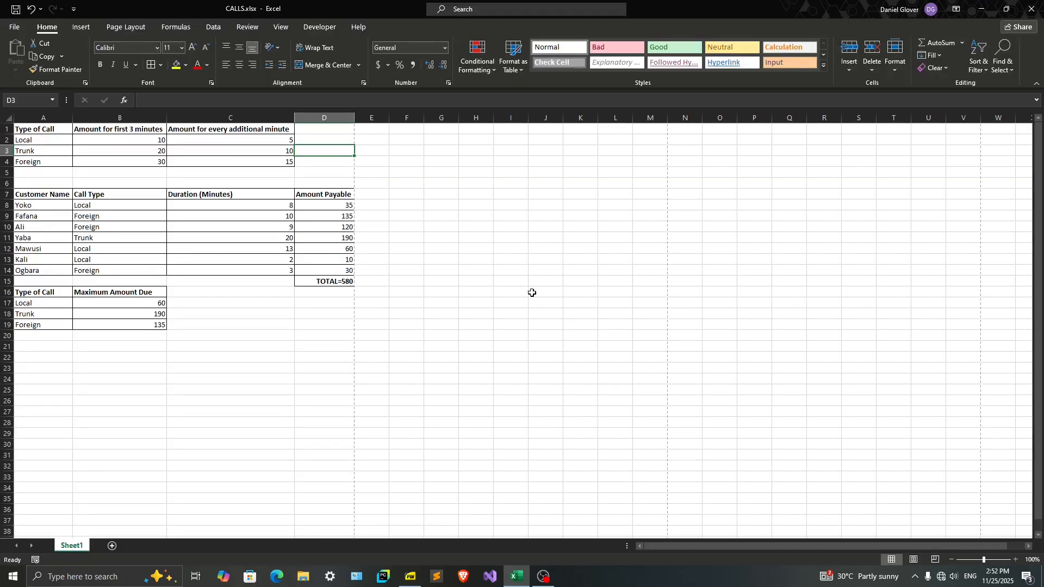
Open the candidate's folder on the desktop to check for the saved CALLS file, and return to the question paper PDF
left_click(985, 12)
left_click(982, 9)
left_click(17, 81)
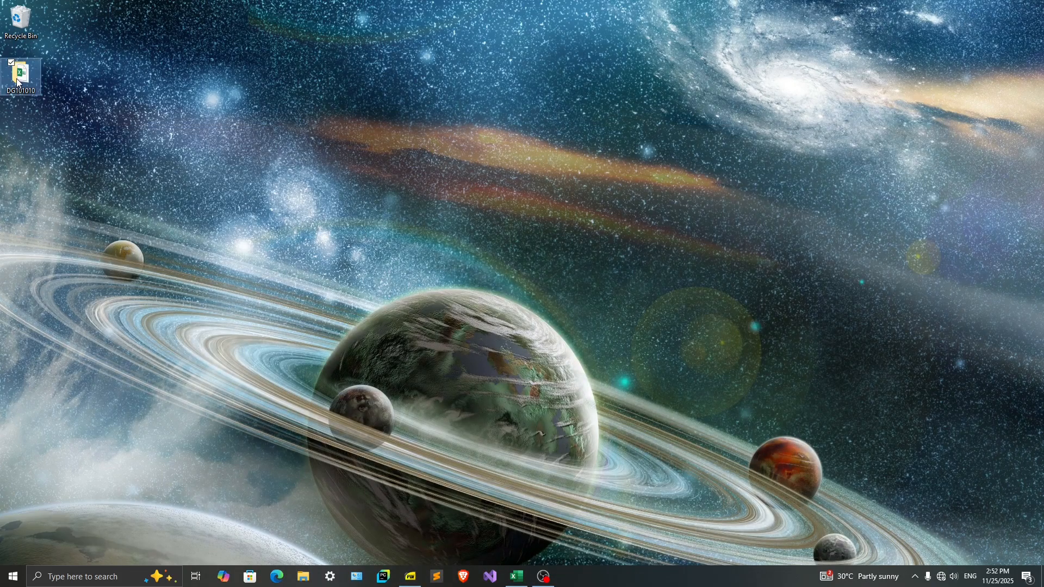
double_click(17, 81)
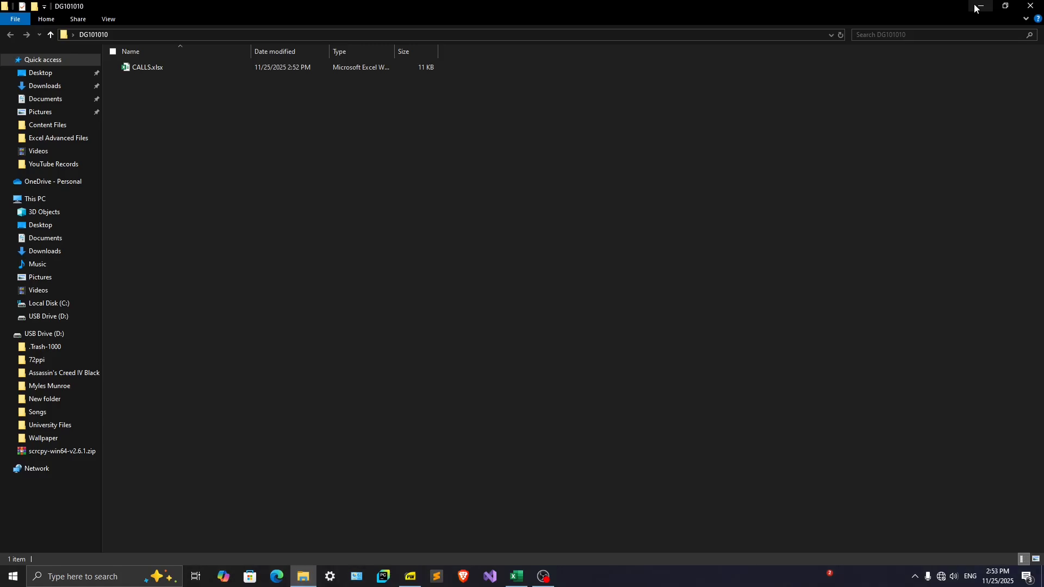
left_click(411, 576)
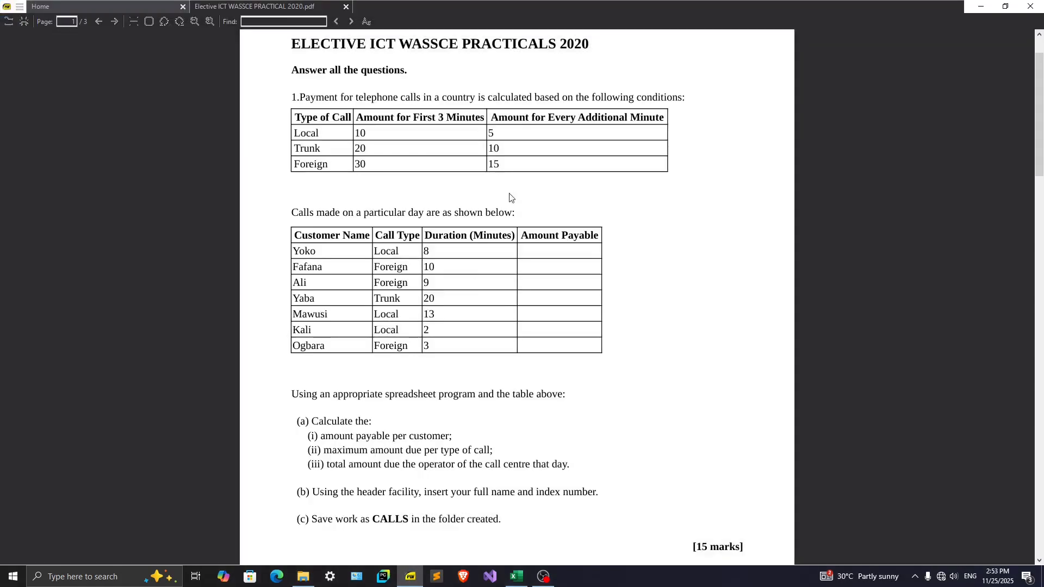